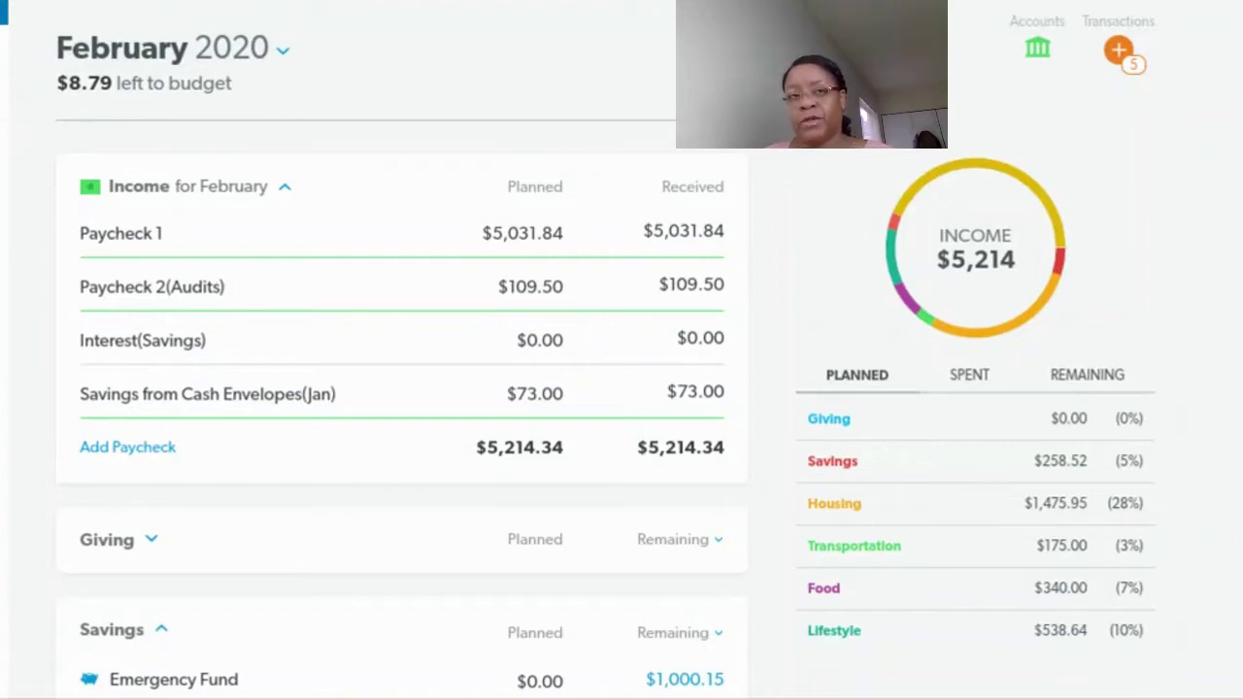
Step: Create the March 2020 budget by copying February's budget
click(288, 53)
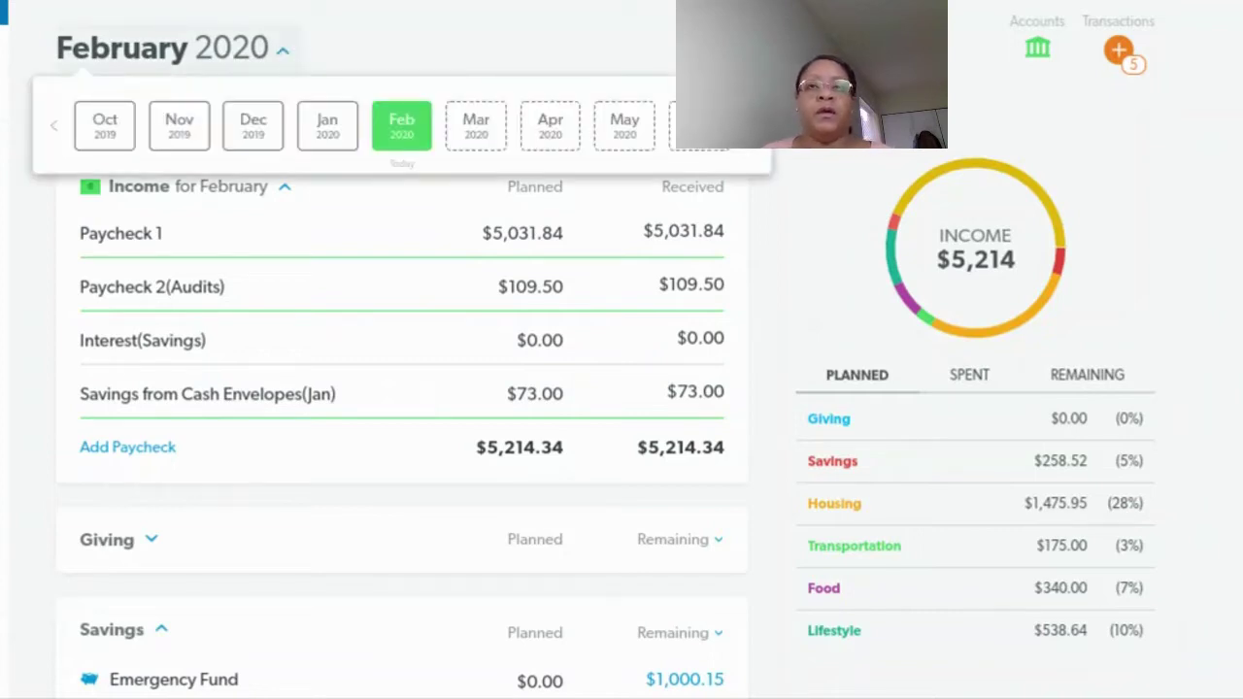
click(482, 142)
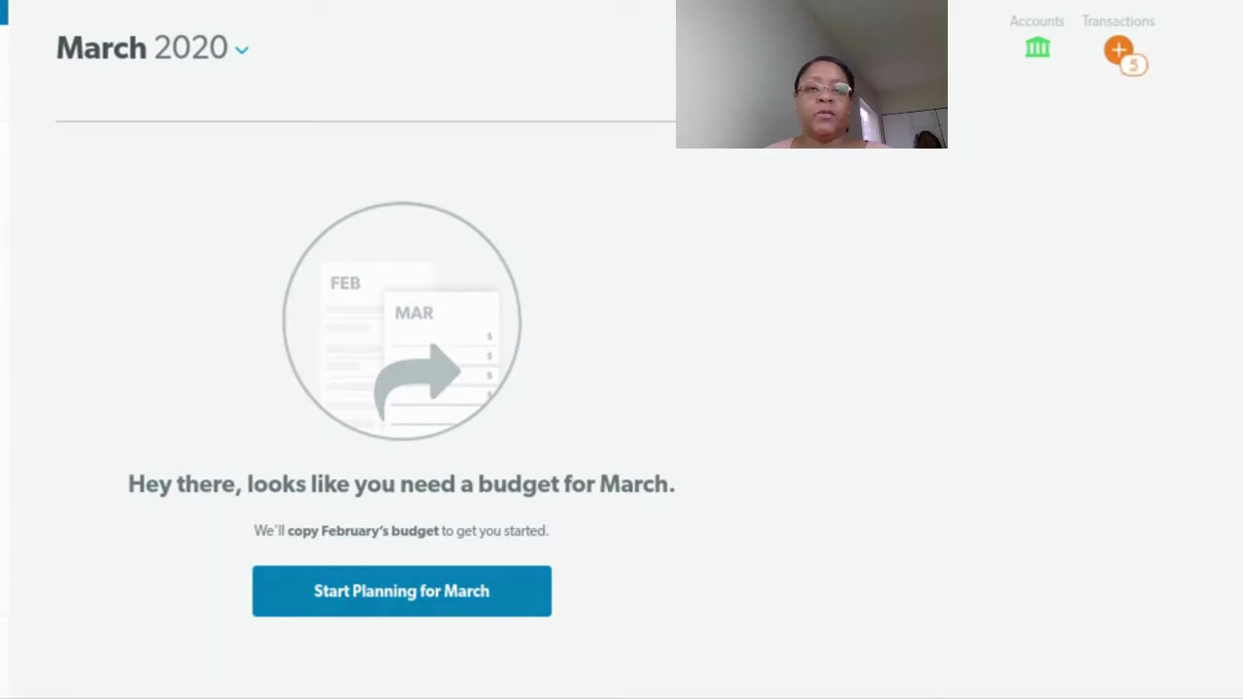
click(378, 605)
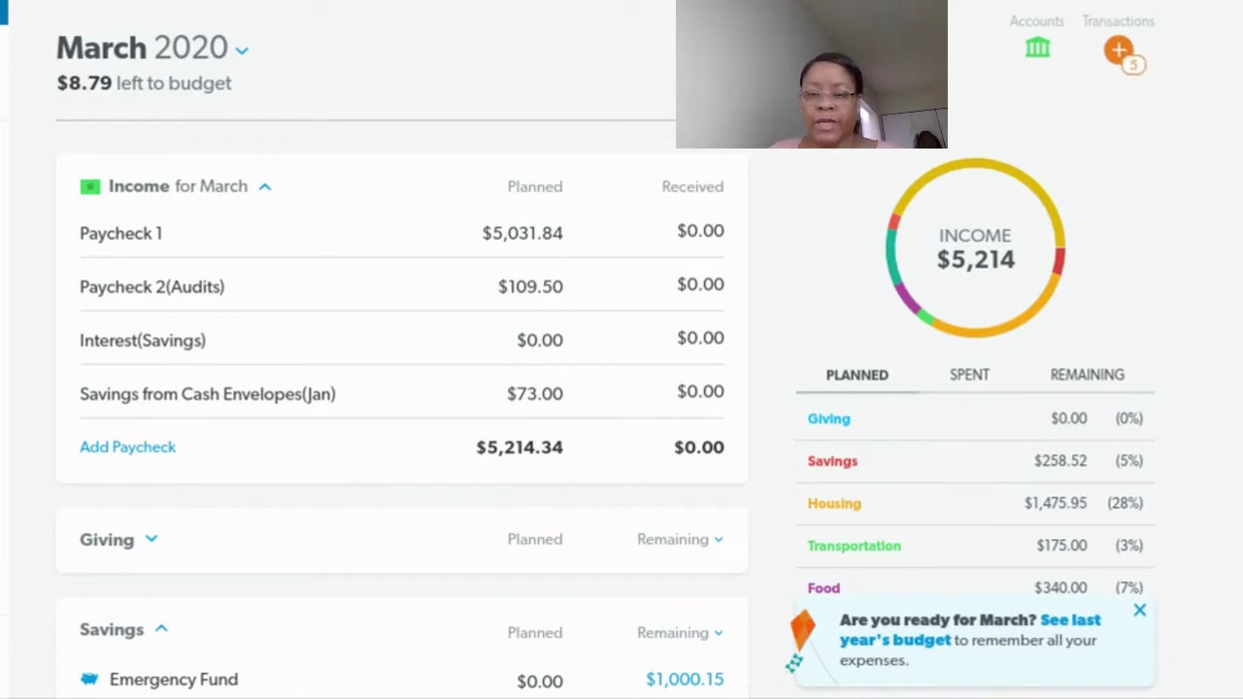
Step: Set the planned amount of Paycheck 2(Audits) in March's income to $0.00
click(549, 289)
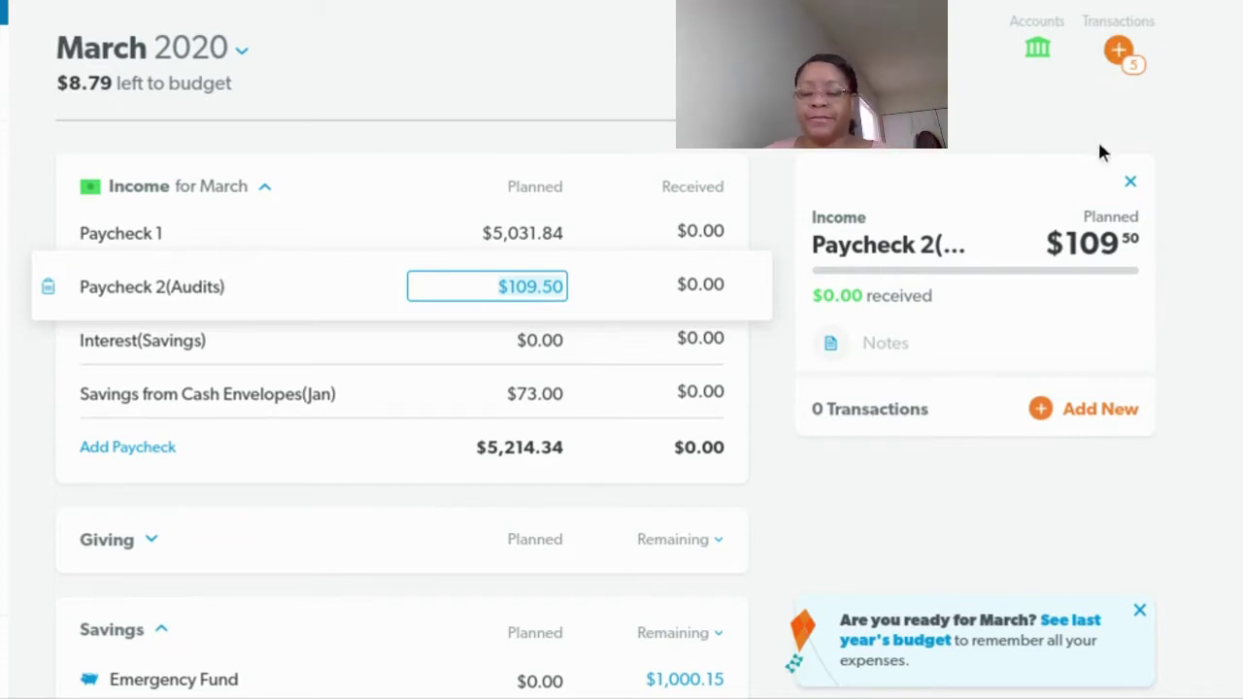
text(0.00)
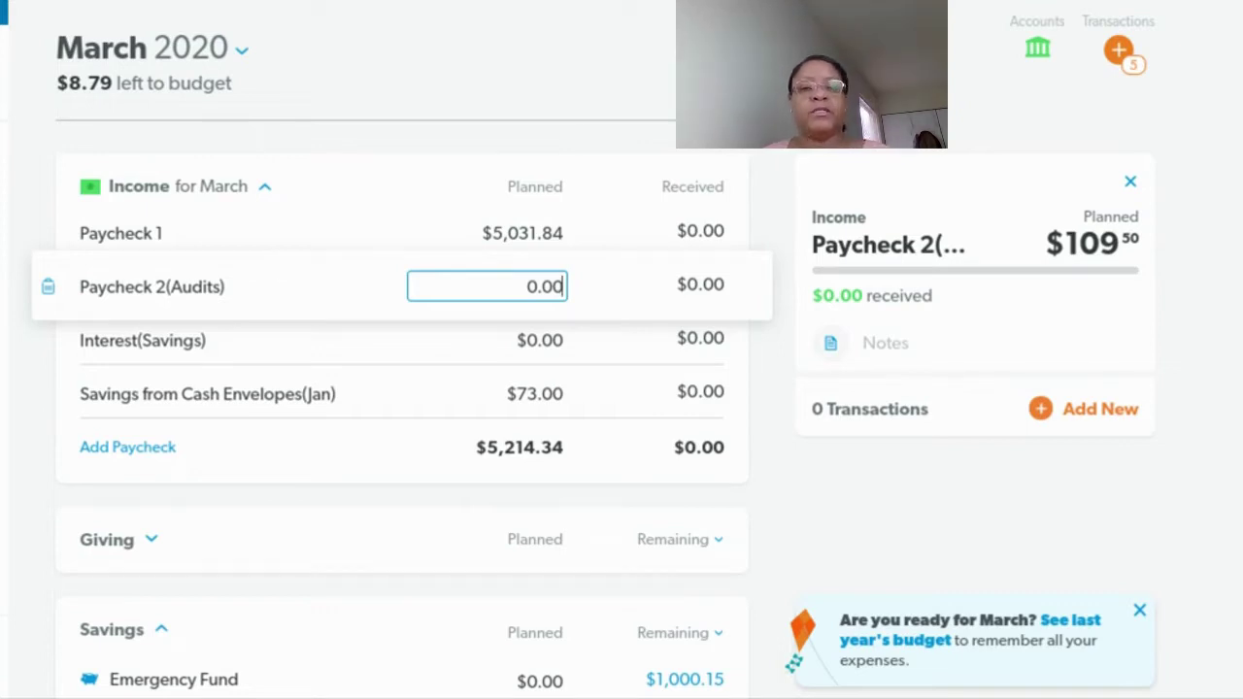
key(Tab)
key(Tab)
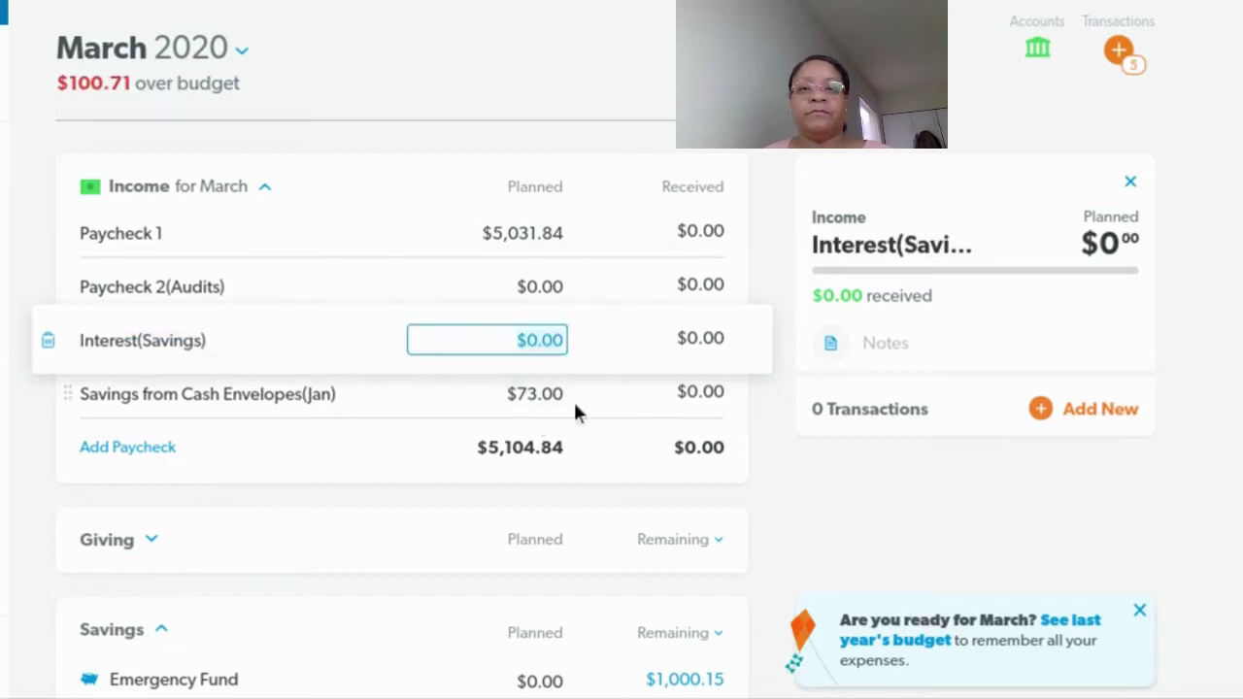
key(Tab)
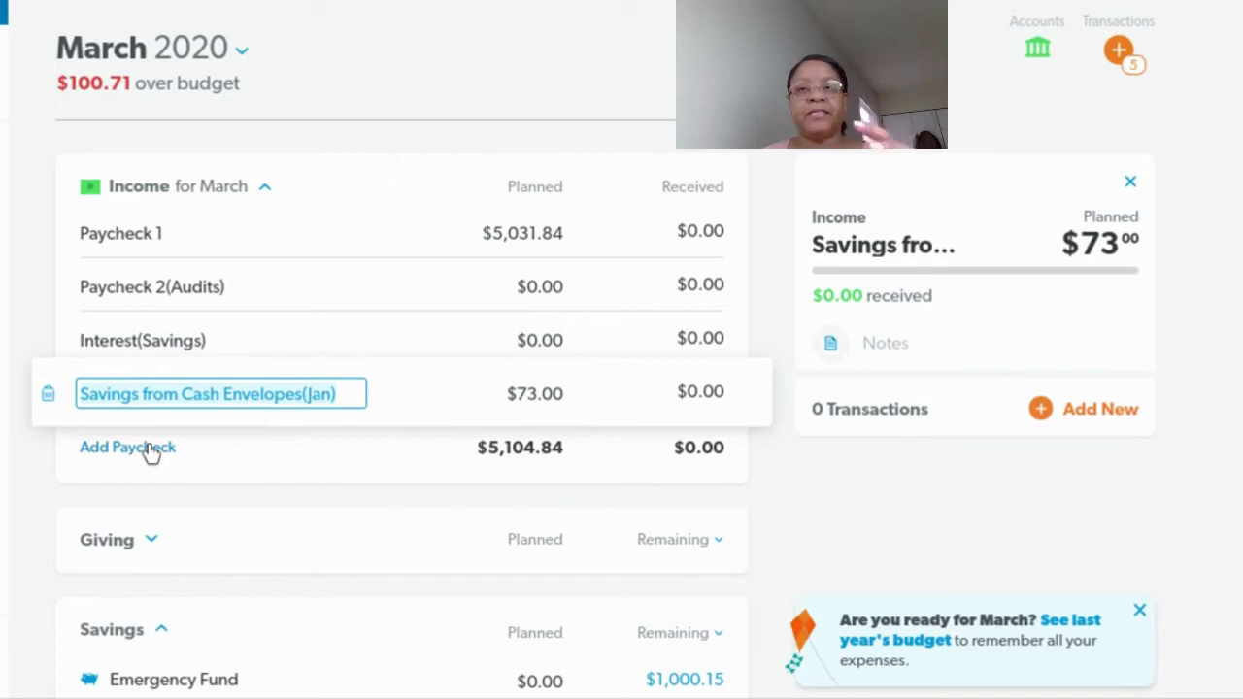
Step: Check the list of new, untracked transactions and close it again
click(1120, 53)
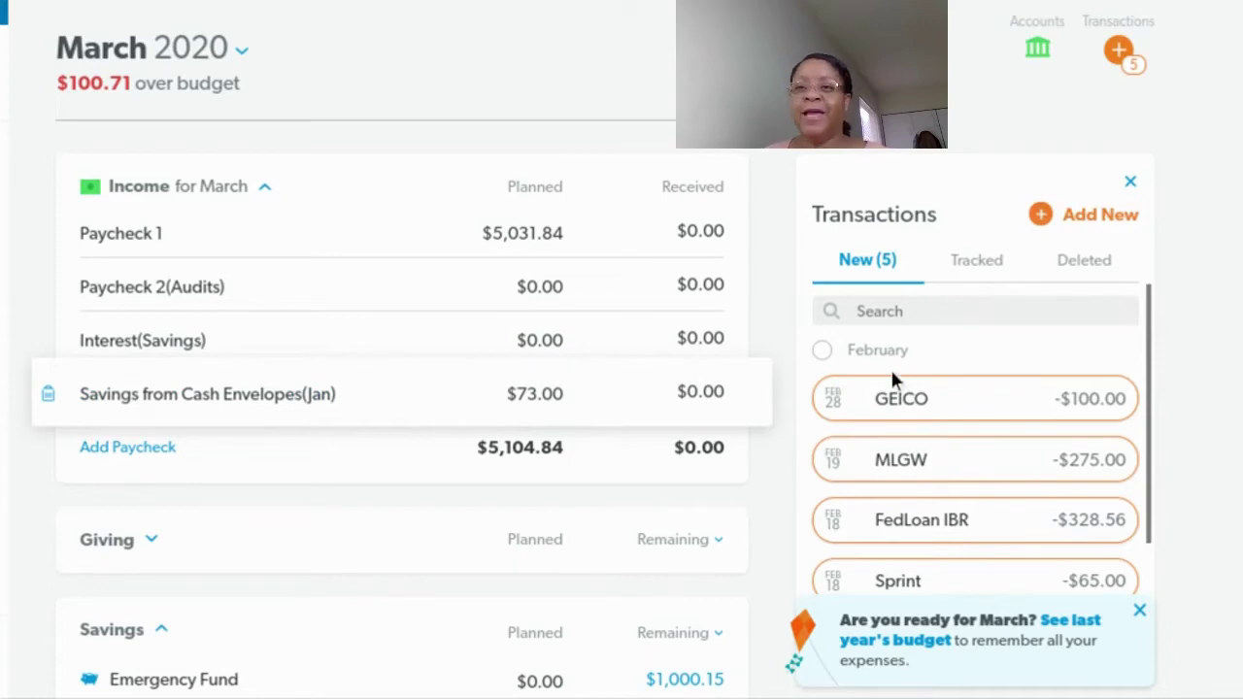
scroll(982, 355, down, 1)
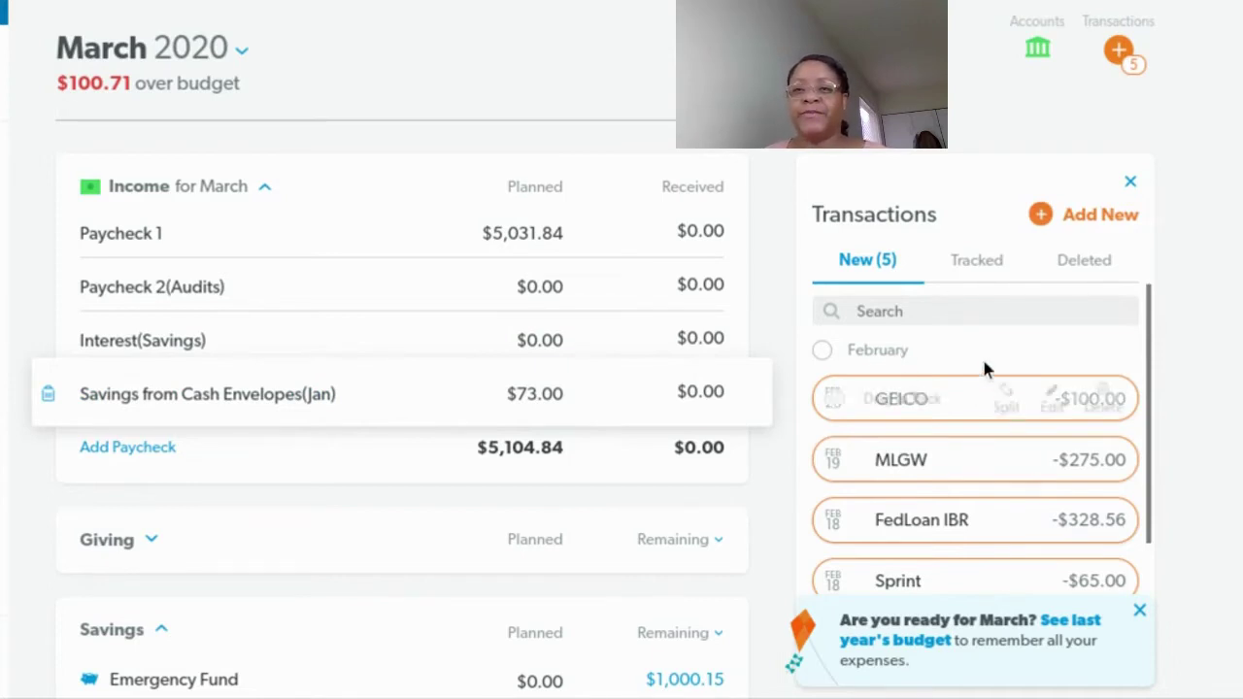
scroll(978, 345, up, 1)
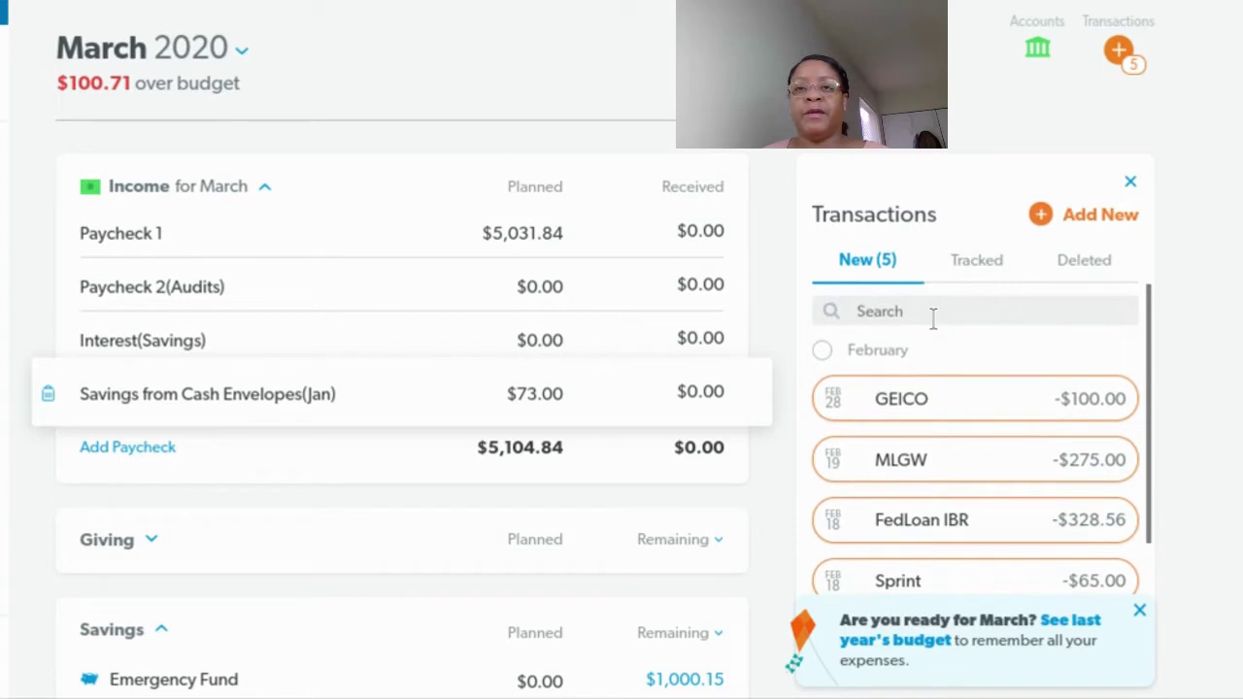
click(1135, 182)
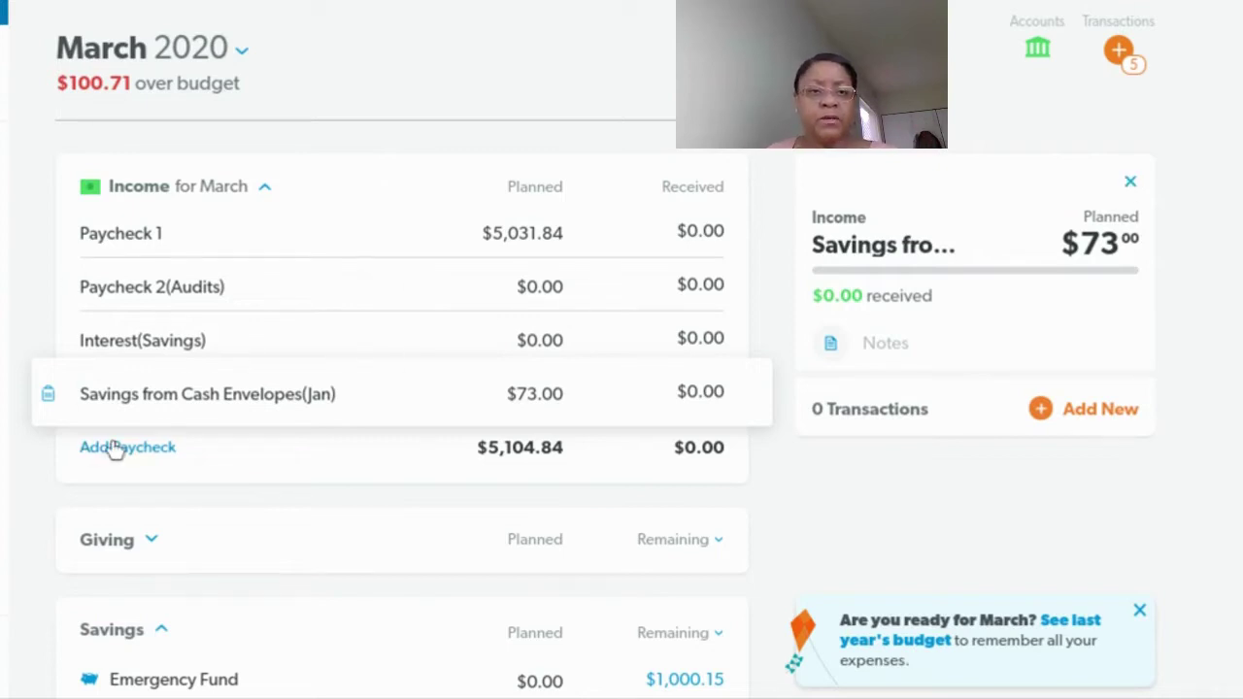
Step: Set the planned amount of the income item for cash envelope savings to $50.00
click(535, 393)
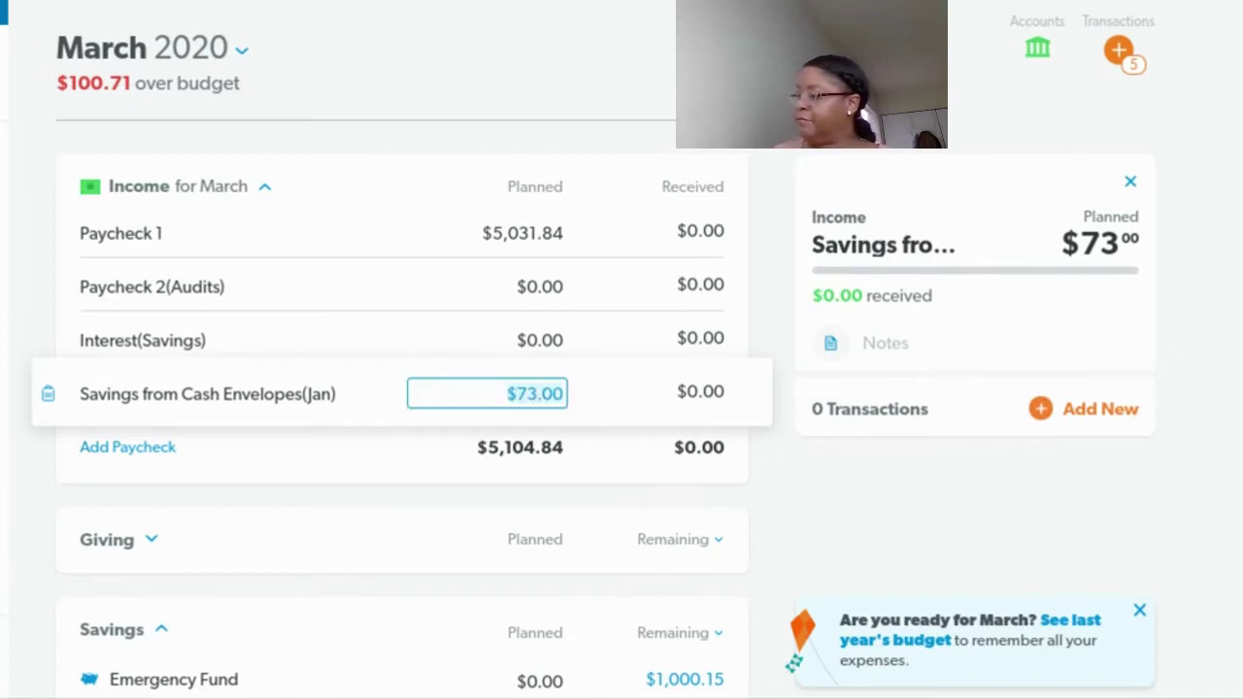
text(50..)
key(BackSpace)
key(BackSpace)
text(.00)
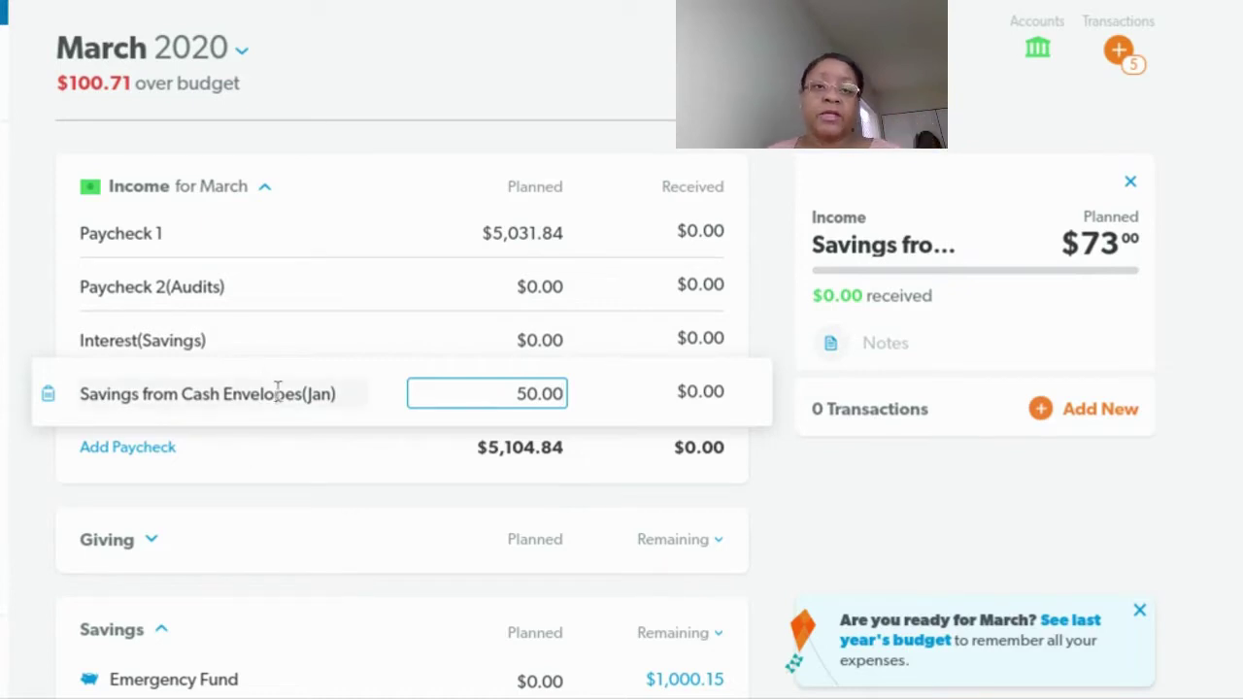
Step: Rename the cash envelope income item as Savings from Cash Envelopes(Feb)
click(330, 393)
click(333, 395)
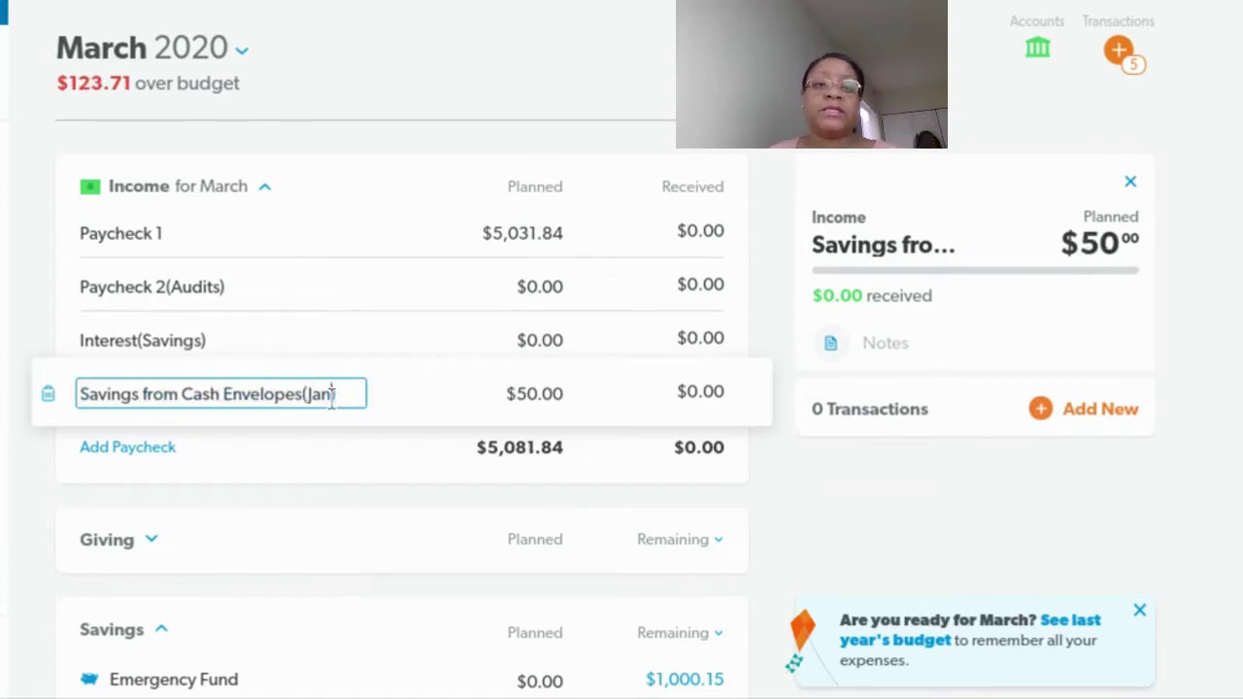
key(BackSpace)
key(BackSpace)
key(BackSpace)
key(BackSpace)
text(Feb)
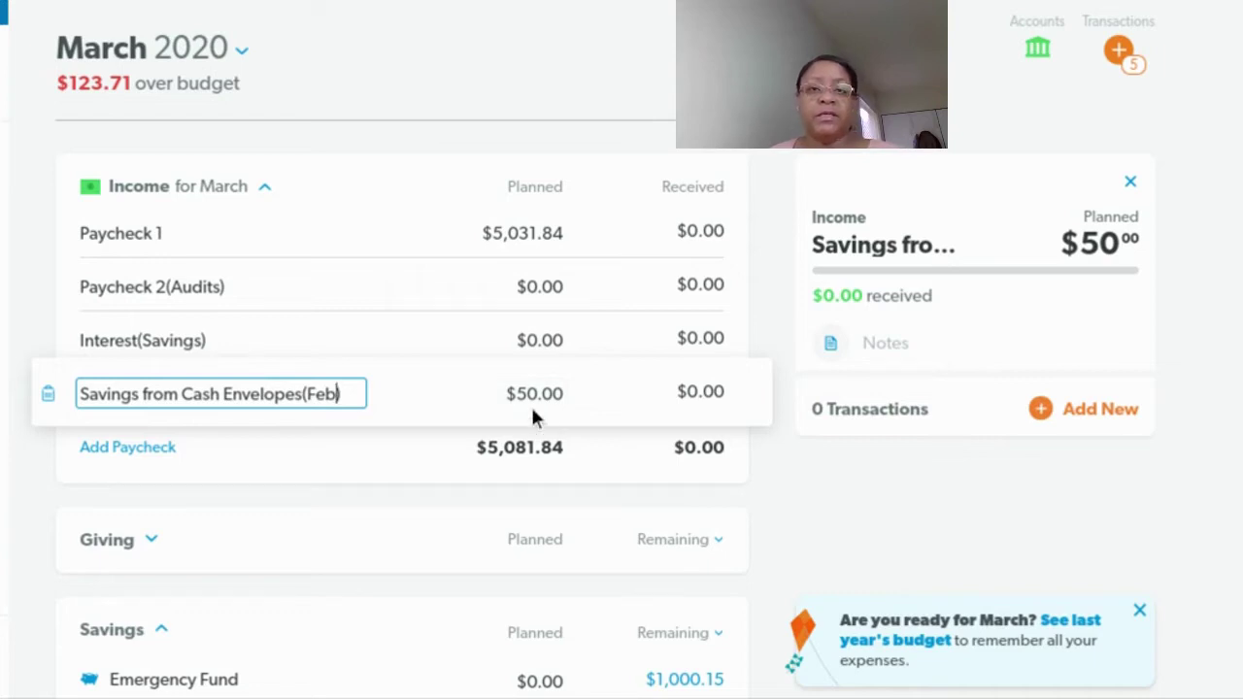
text())
click(504, 394)
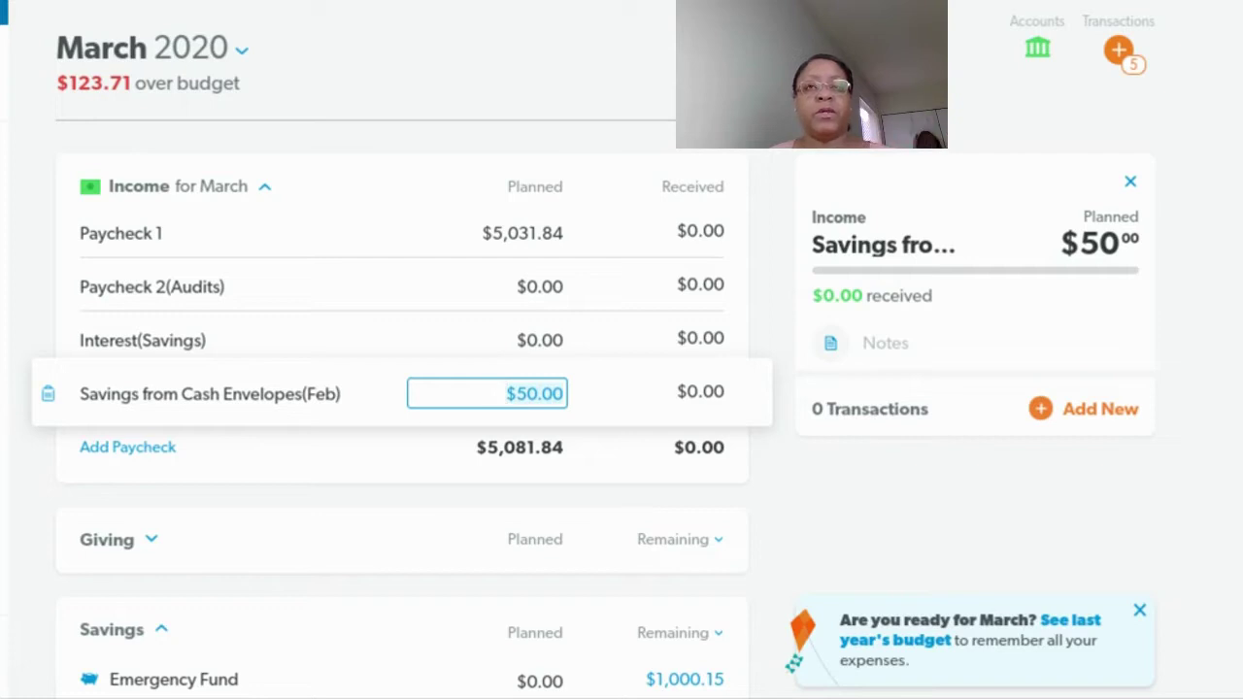
Step: Add an income item named Rebates with a planned amount of $20.00
click(151, 448)
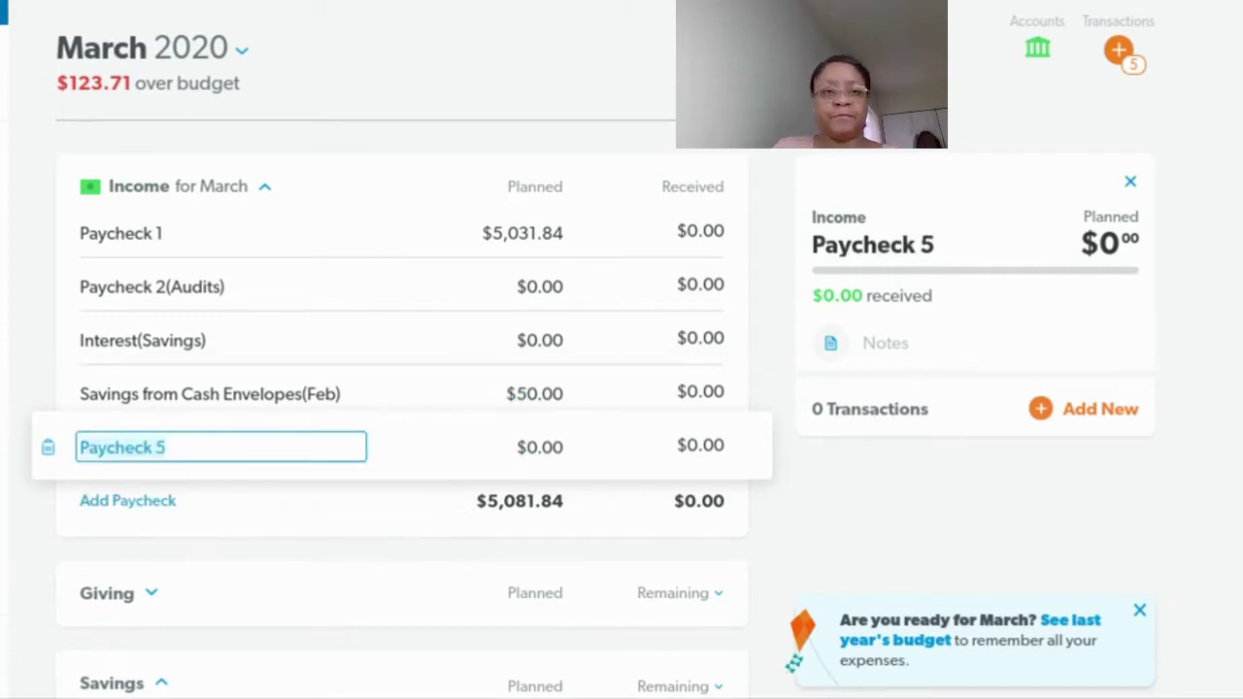
text(RE)
key(BackSpace)
text(e)
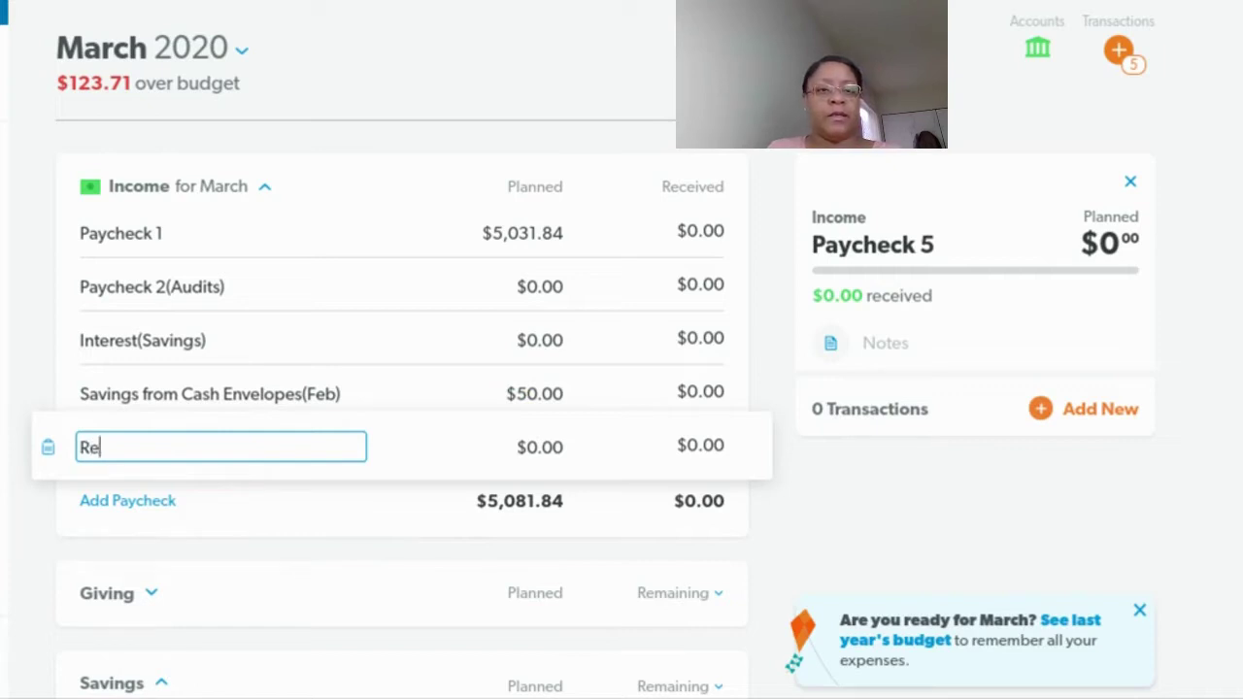
text(a)
key(BackSpace)
text(batres)
key(BackSpace)
key(BackSpace)
key(BackSpace)
text(ates)
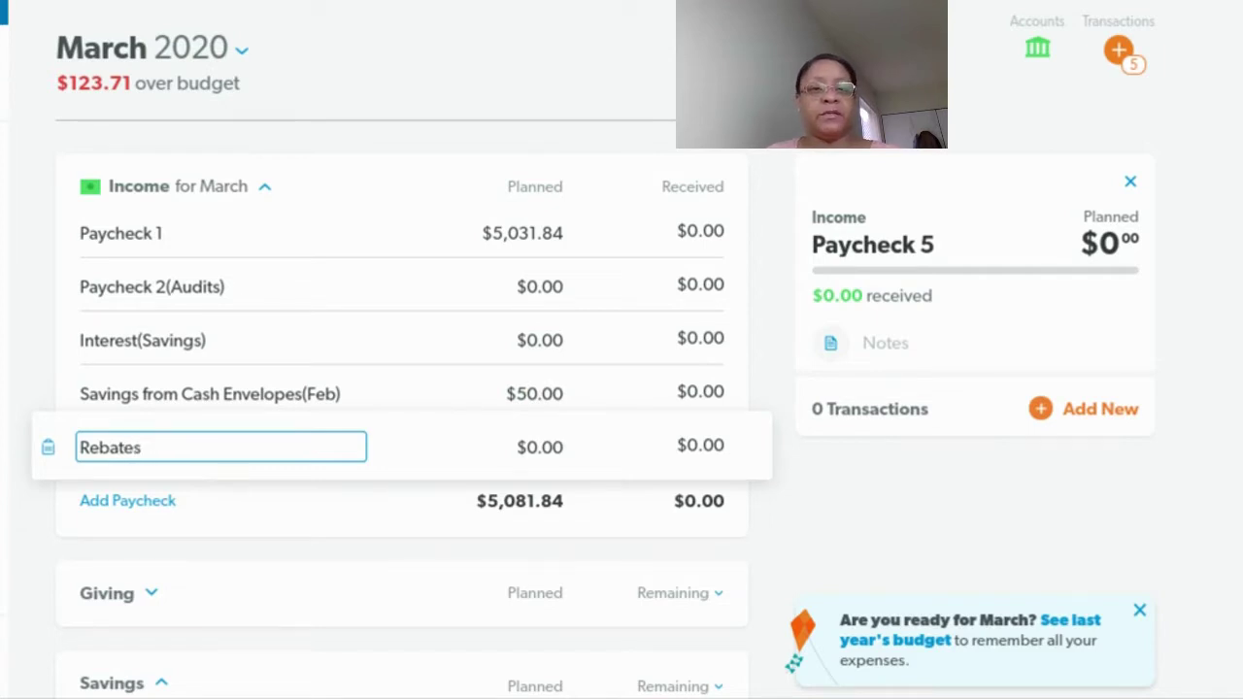
key(Tab)
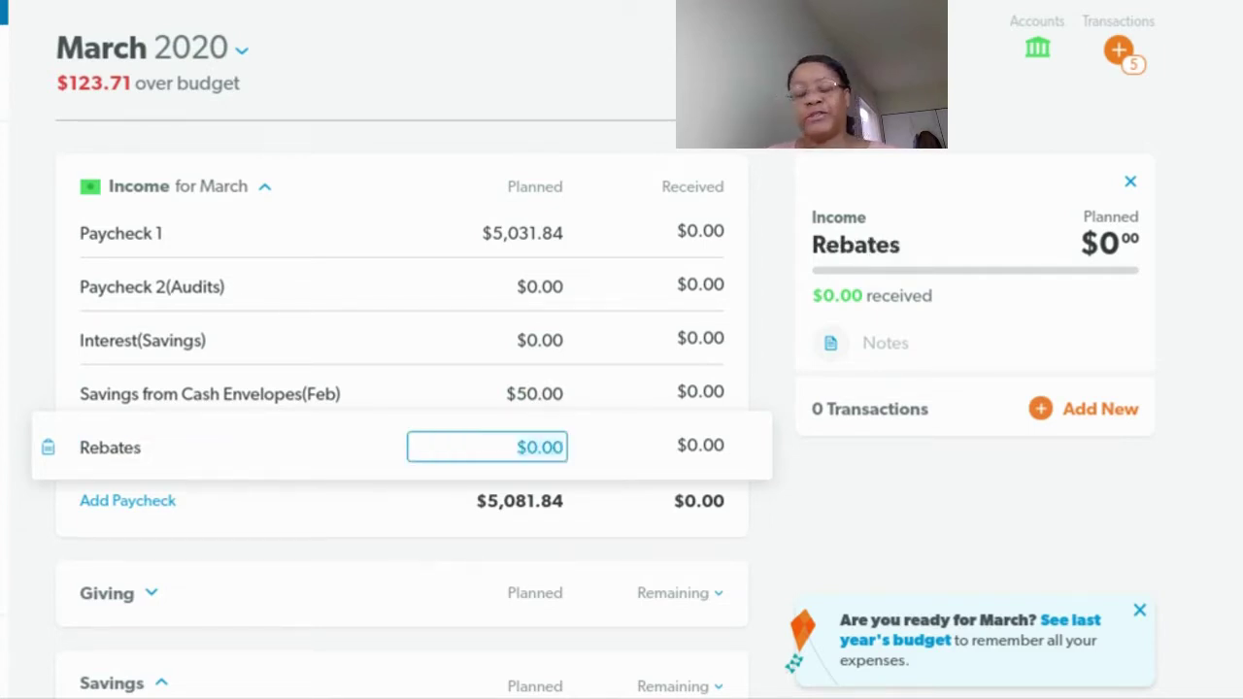
text(20.00)
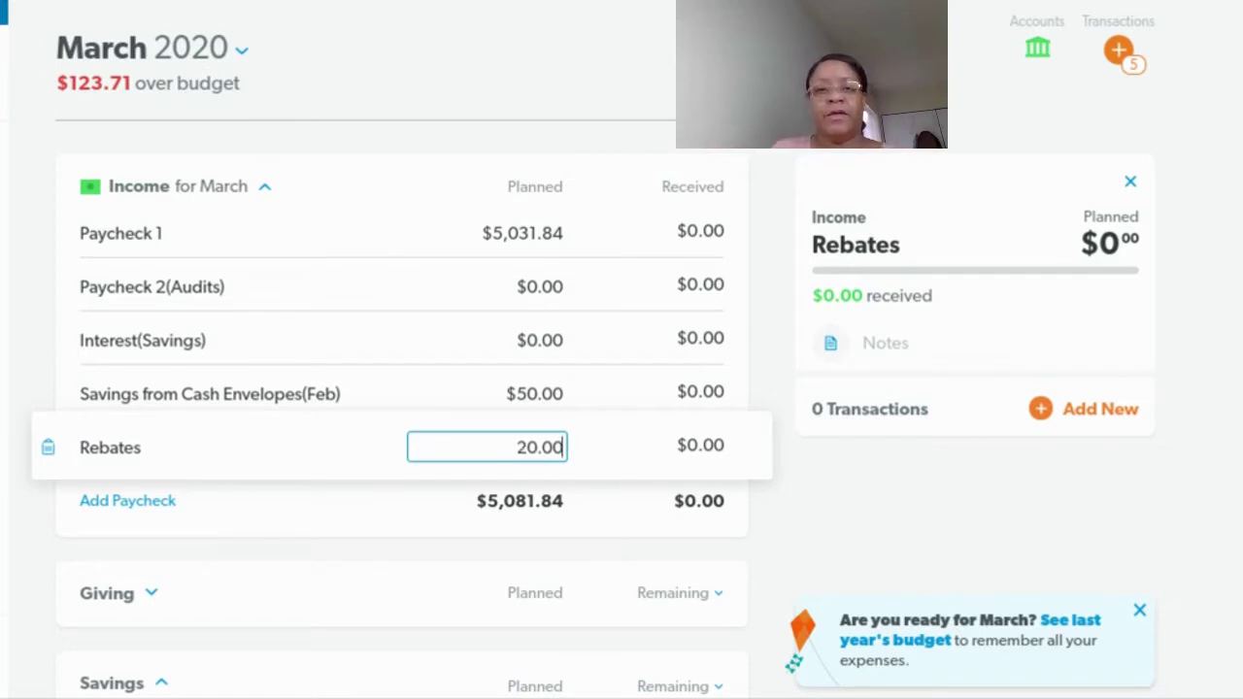
key(Tab)
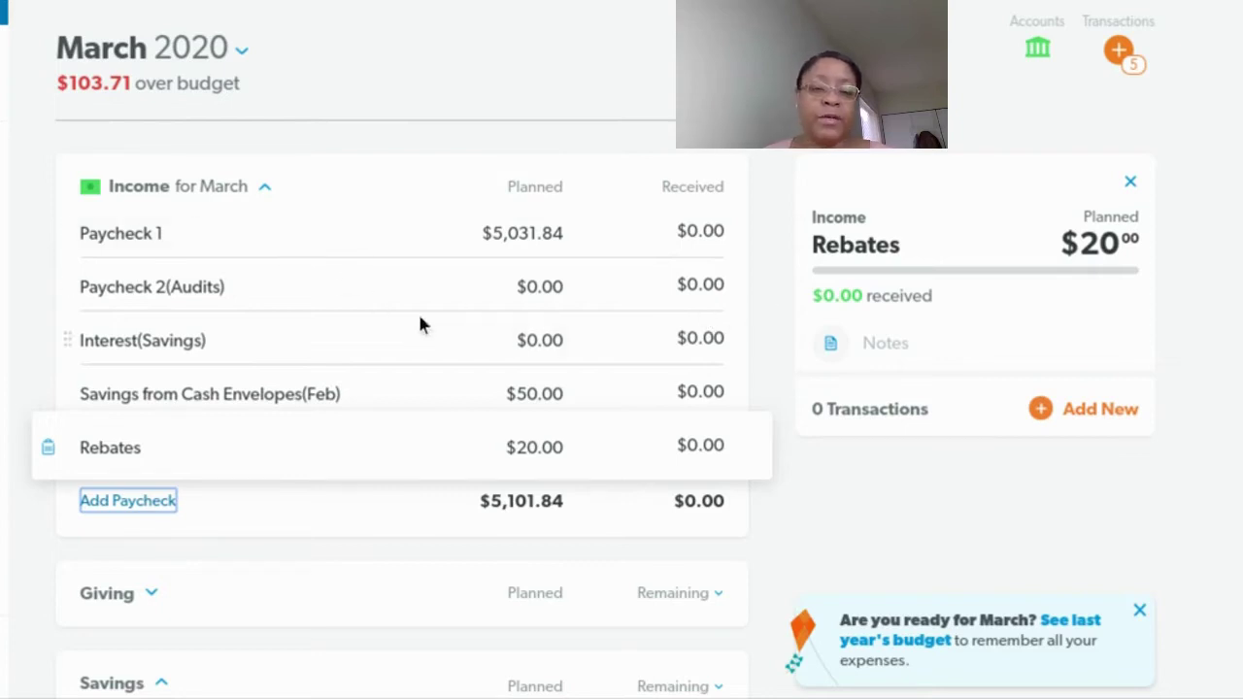
Step: Set the planned amount of the Christmas Fund in the Savings group to $133.33
scroll(416, 327, down, 2)
scroll(416, 328, down, 5)
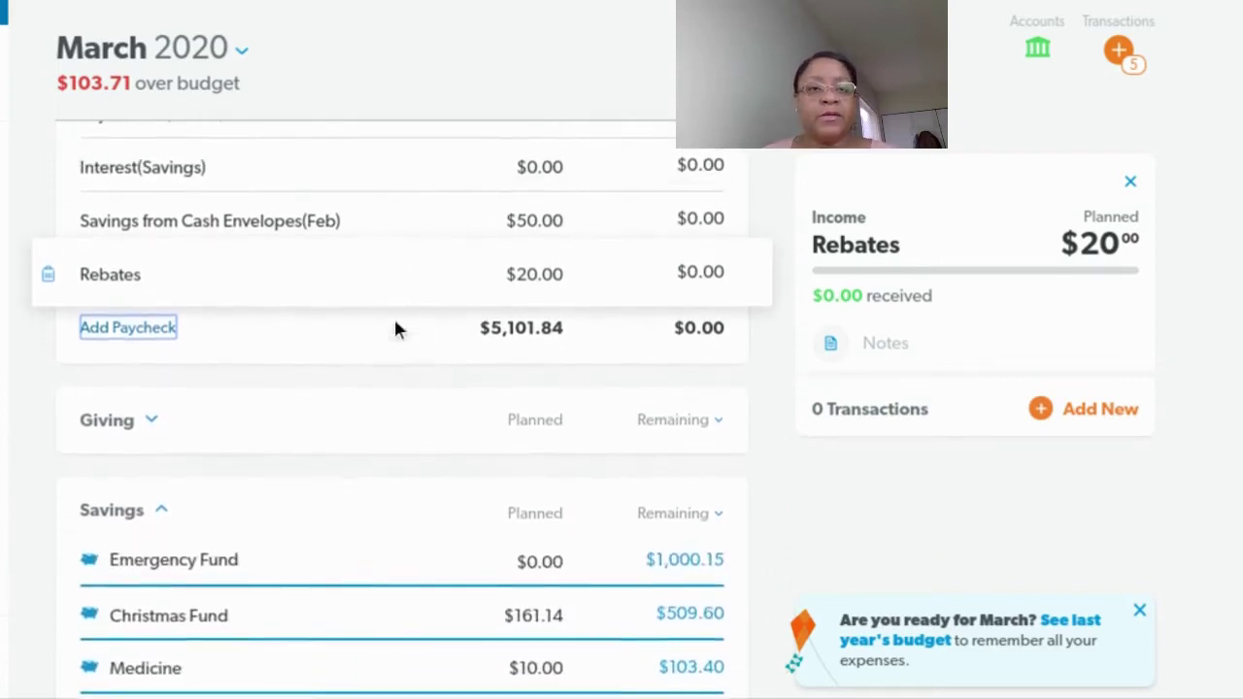
scroll(408, 338, up, 1)
scroll(413, 347, down, 1)
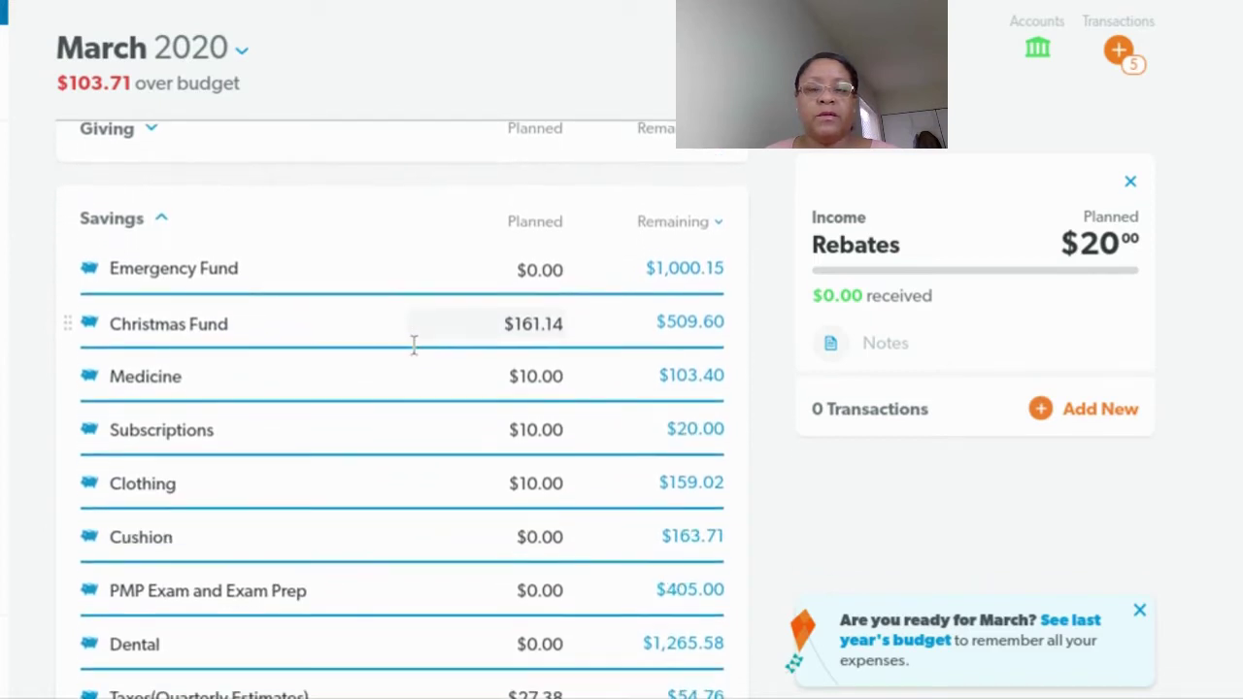
click(474, 322)
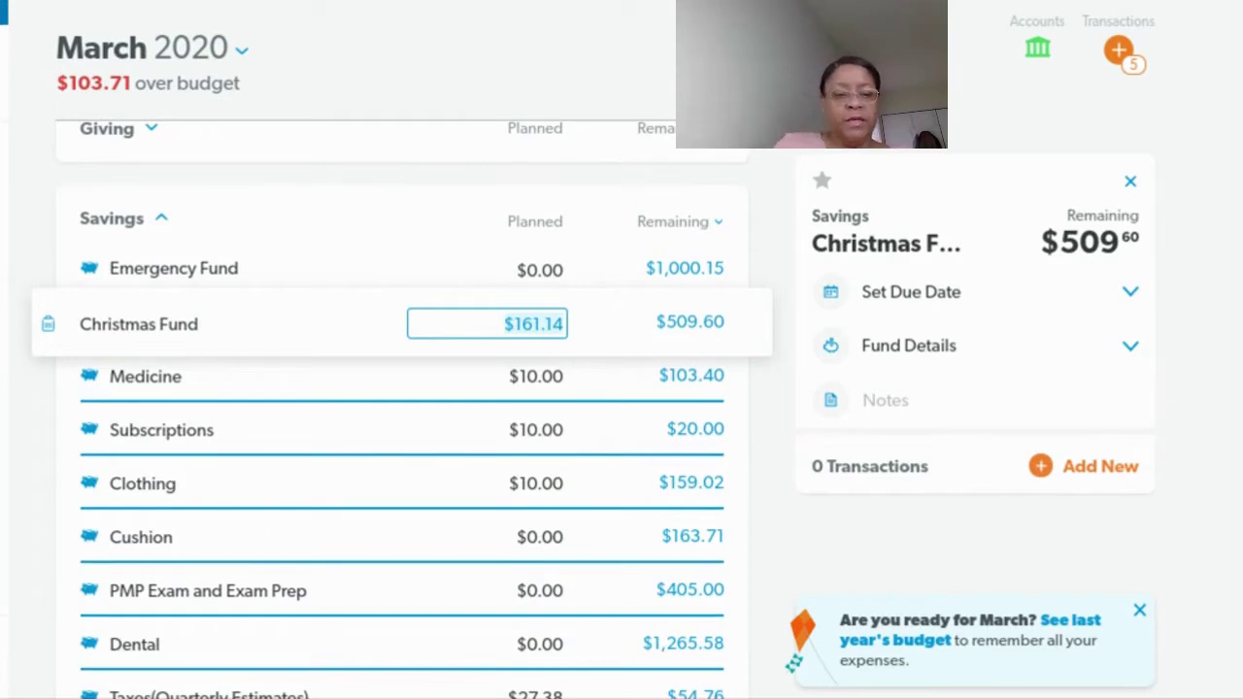
text(133)
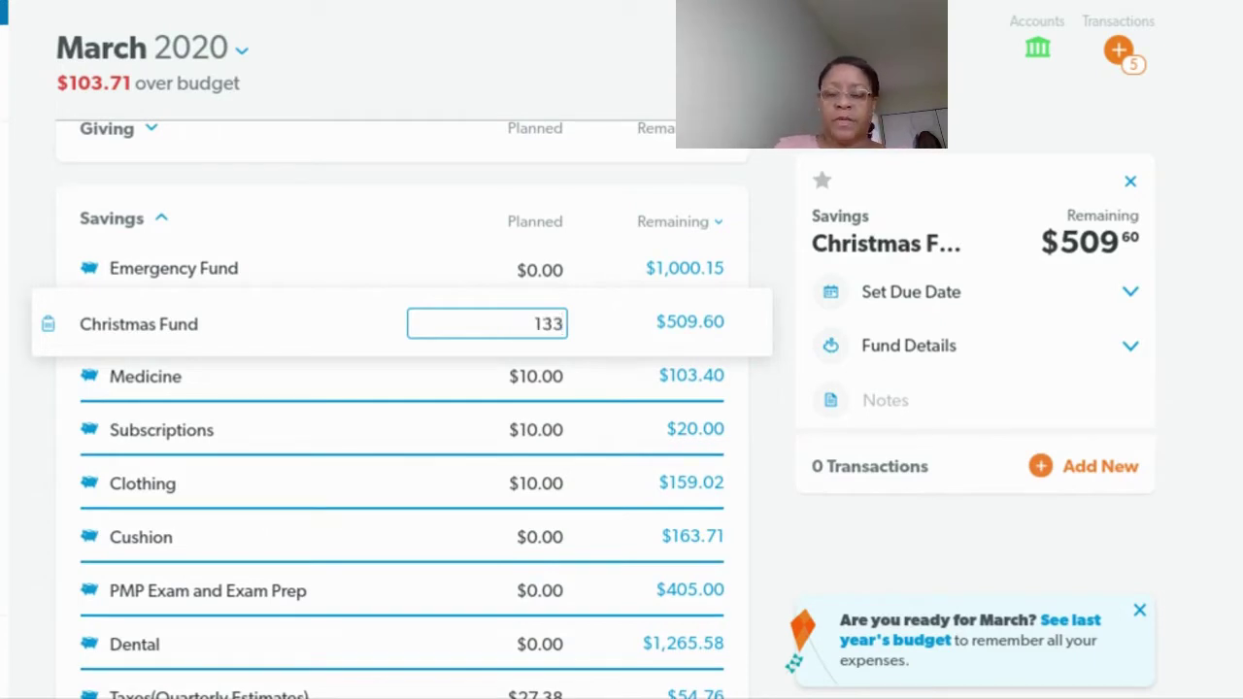
text(.33)
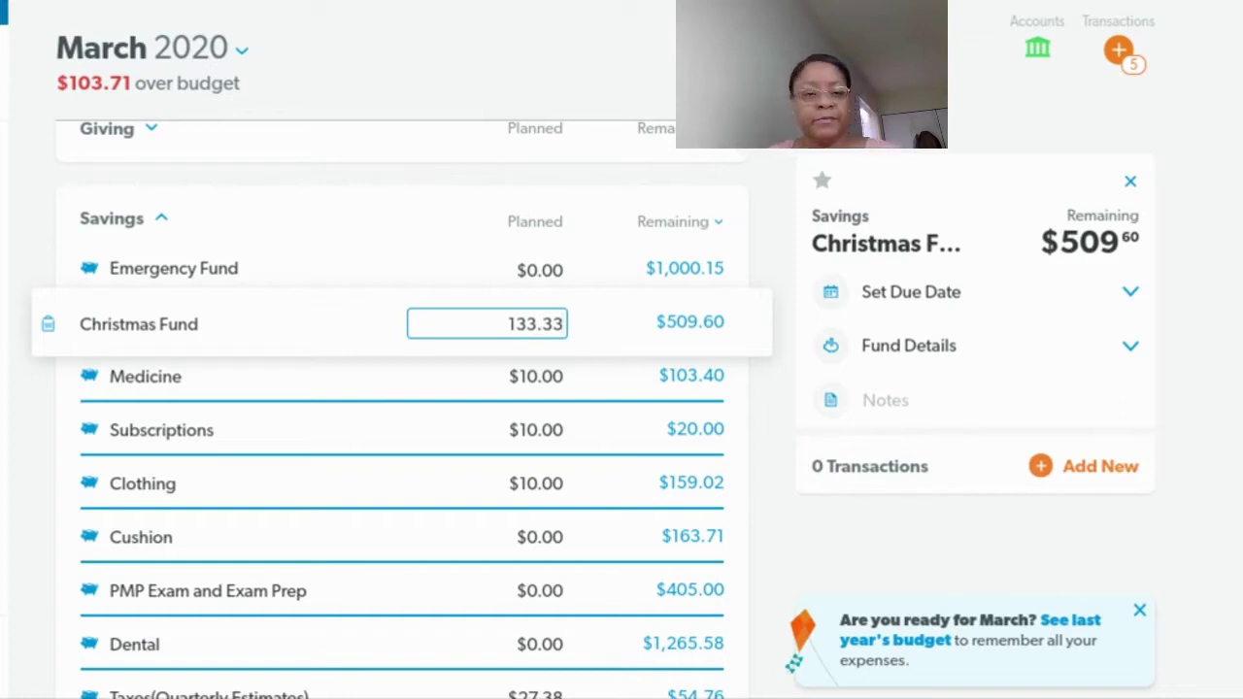
key(Tab)
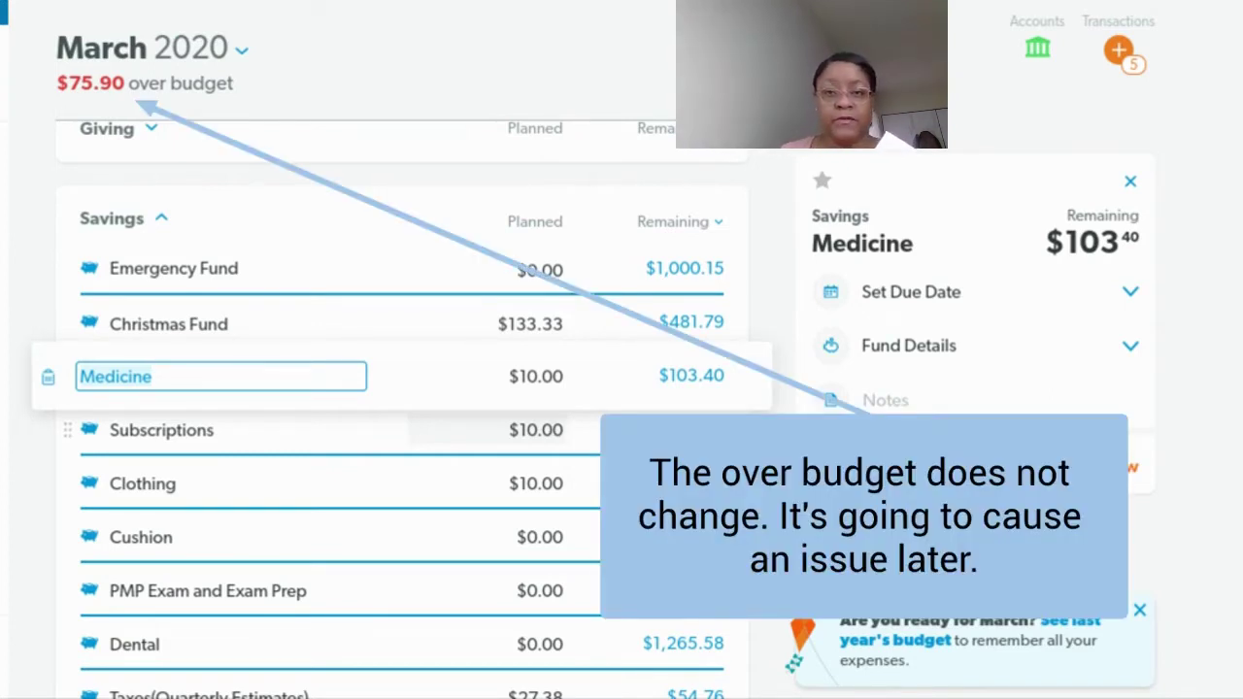
Step: Set the planned amount of Subscriptions in the Savings group to 37.81
click(545, 428)
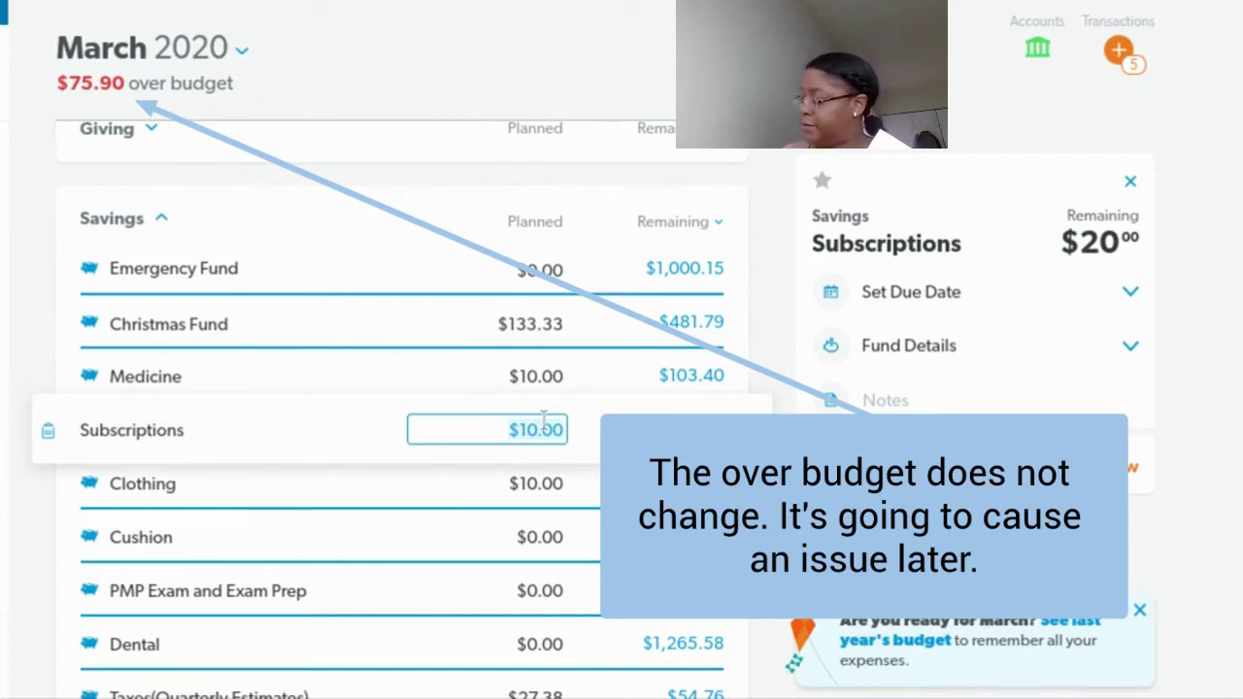
key(BackSpace)
text(3)
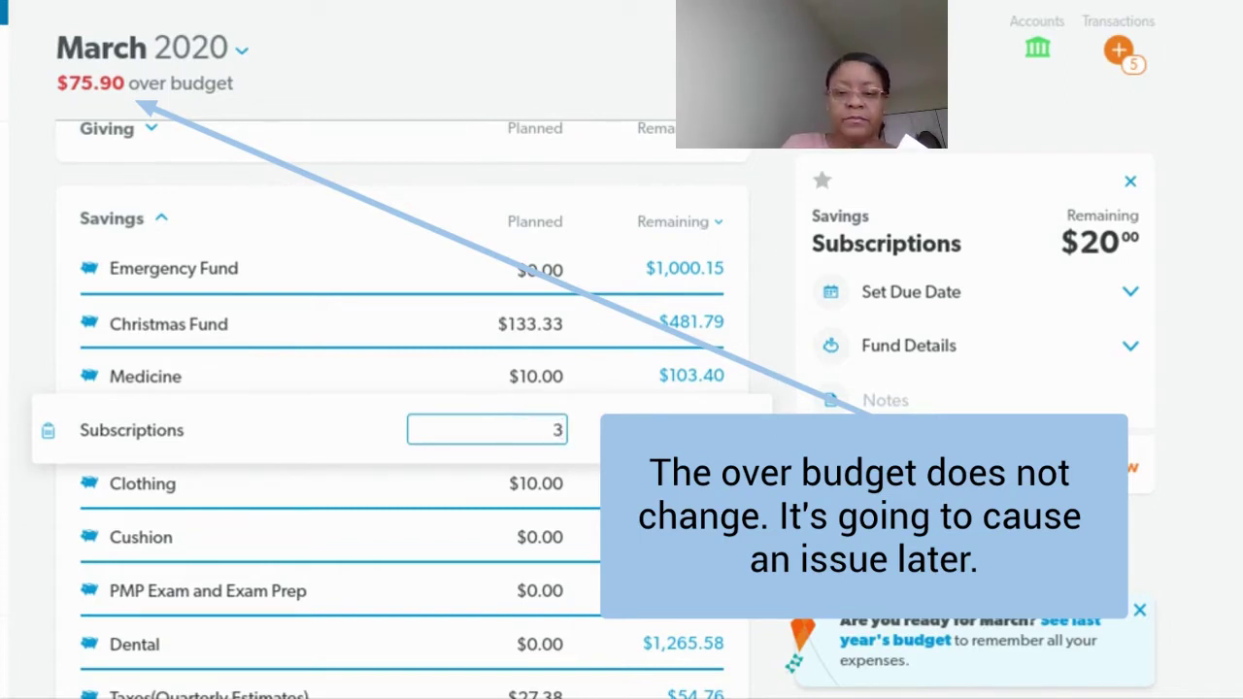
text(7.81)
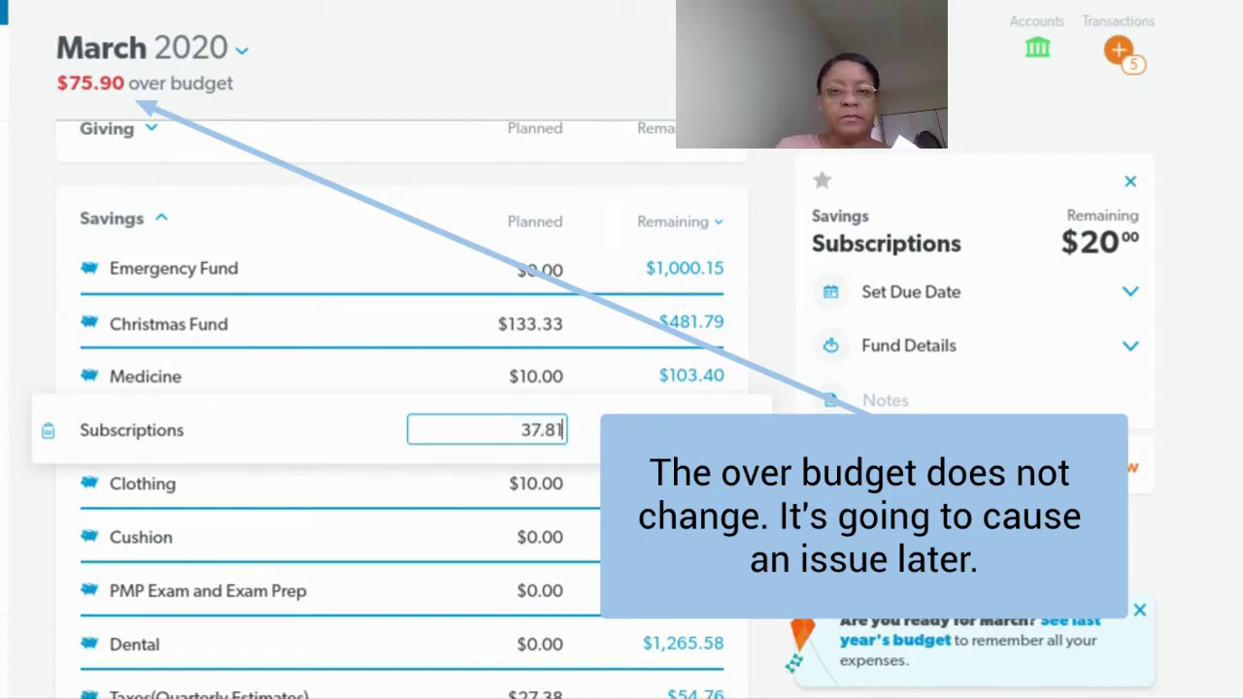
key(Tab)
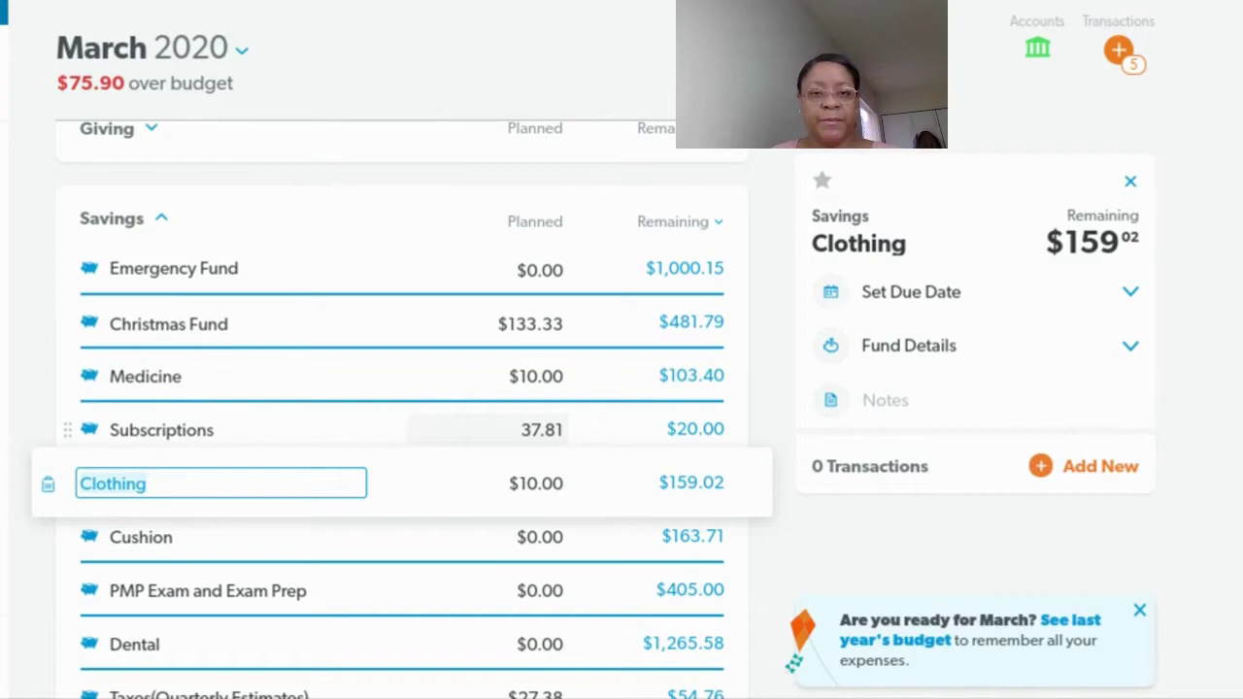
Step: Review the planned amounts of the Savings items from Clothing to Dental and of the other budget groups down to Lifestyle
key(Tab)
key(Tab)
key(Tab)
key(Tab)
key(Tab)
key(Tab)
key(Tab)
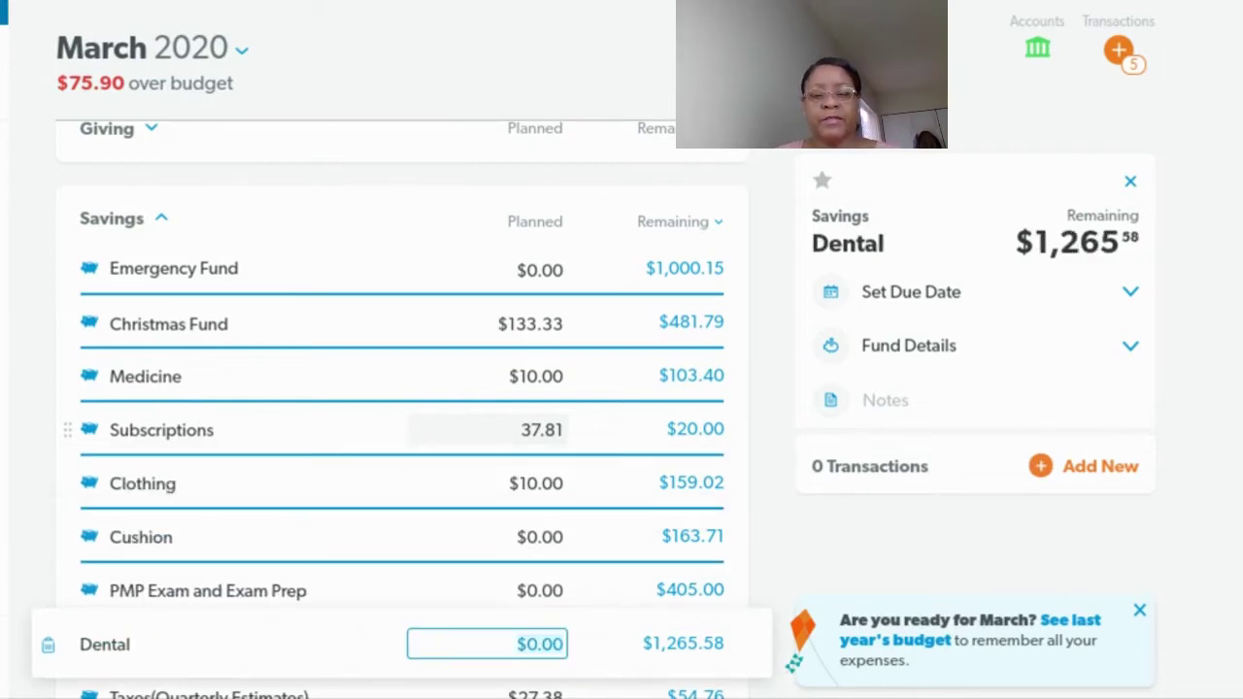
scroll(535, 292, up, 5)
scroll(525, 428, down, 4)
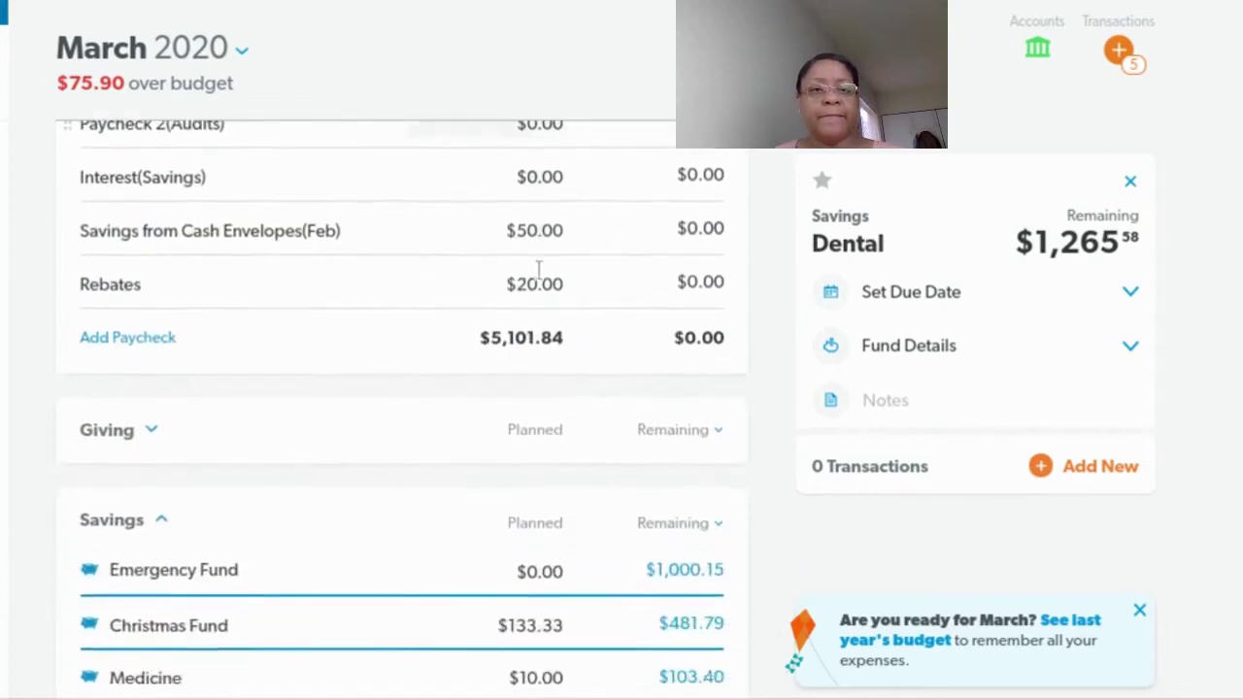
scroll(405, 547, down, 10)
scroll(405, 547, up, 4)
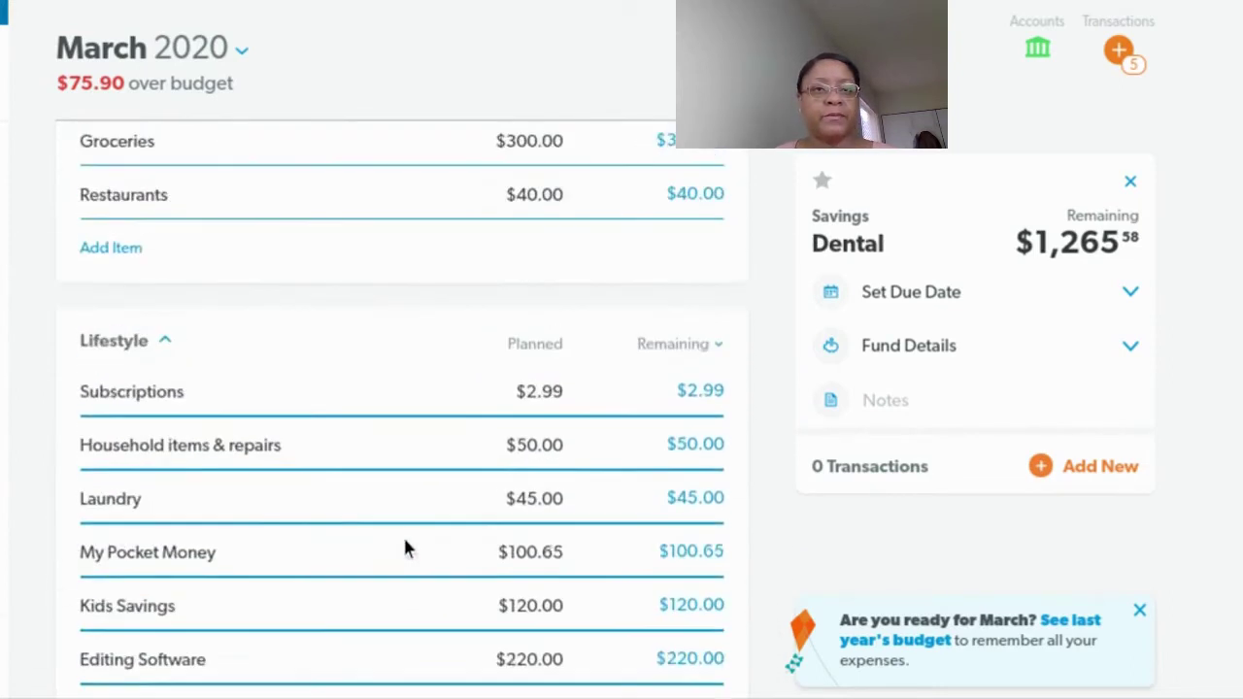
Step: Set the planned amount of Taxes(Quarterly Estimates) in the Savings group to 0.00
scroll(405, 547, up, 8)
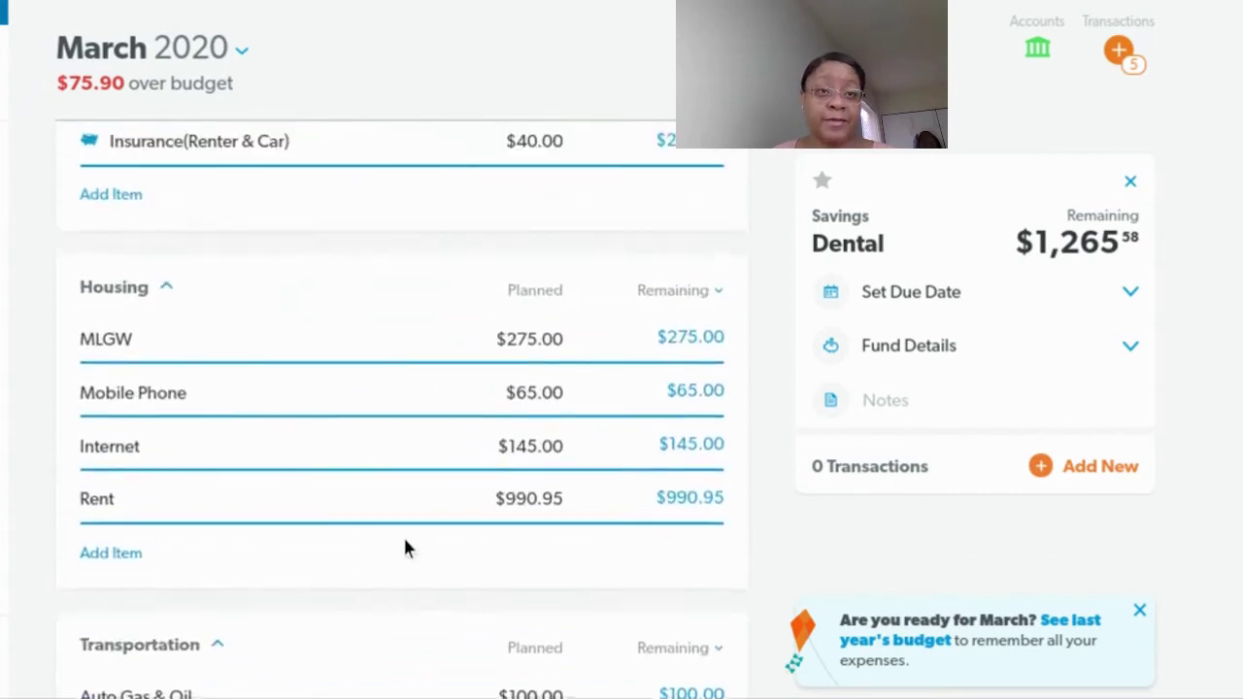
scroll(405, 547, up, 3)
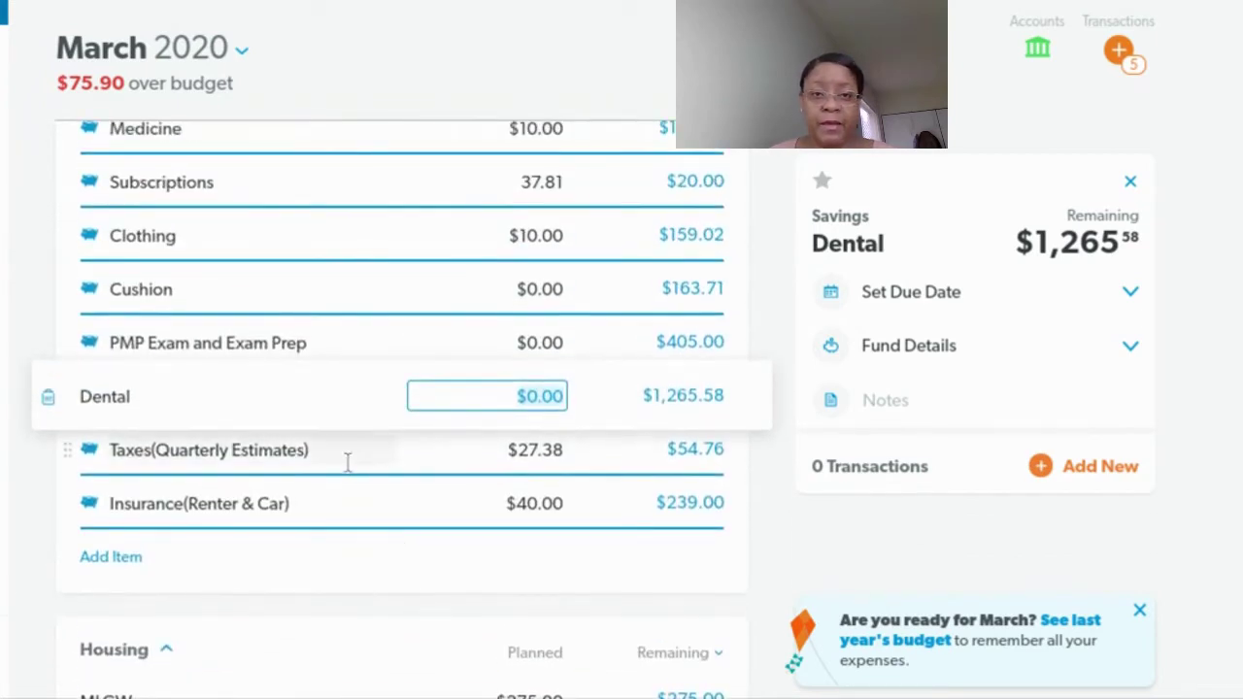
click(557, 448)
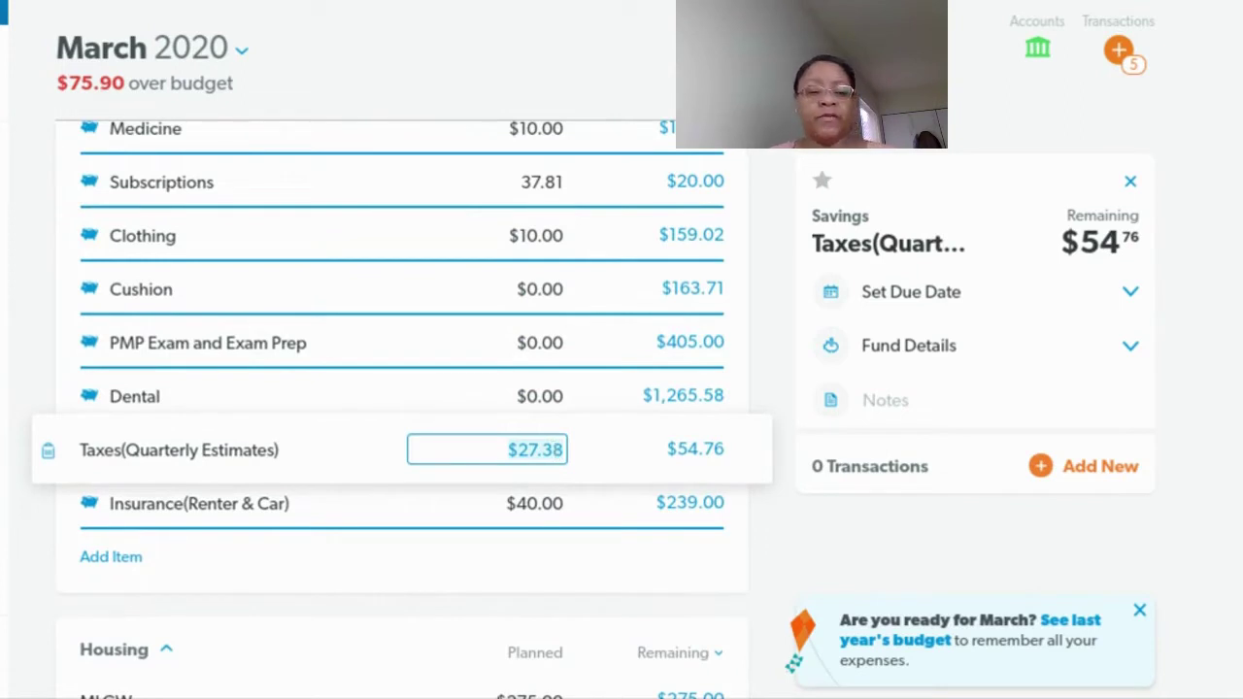
text(0.00)
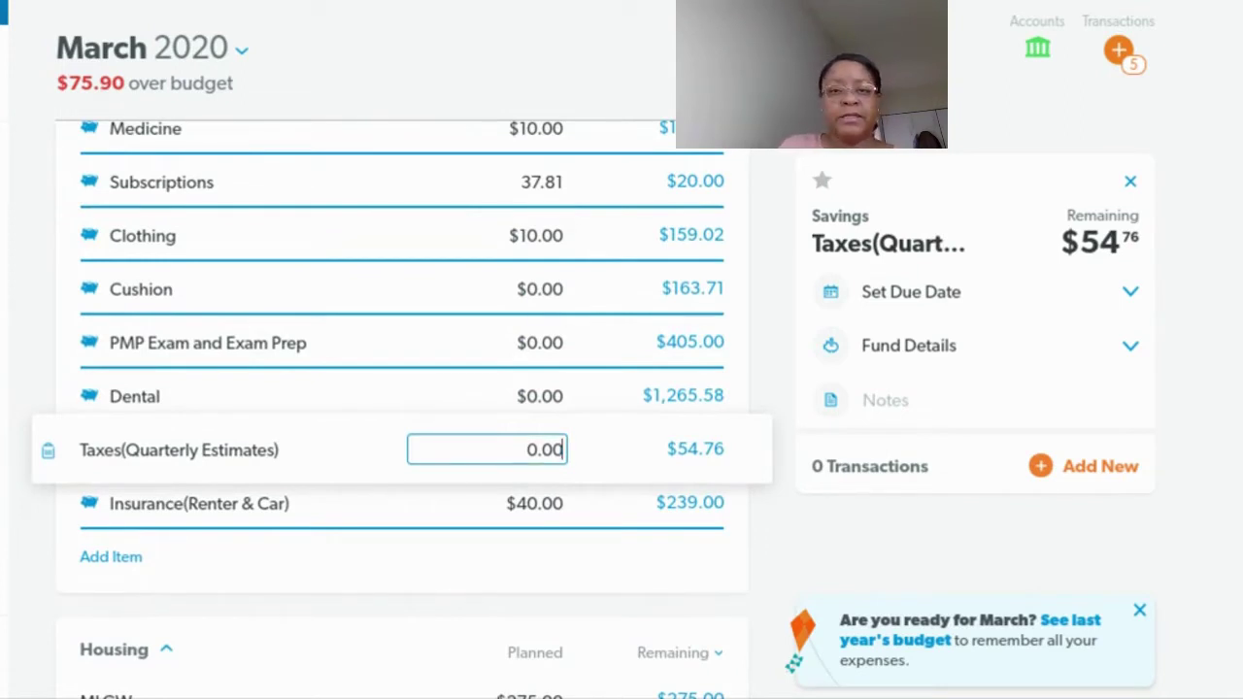
key(Tab)
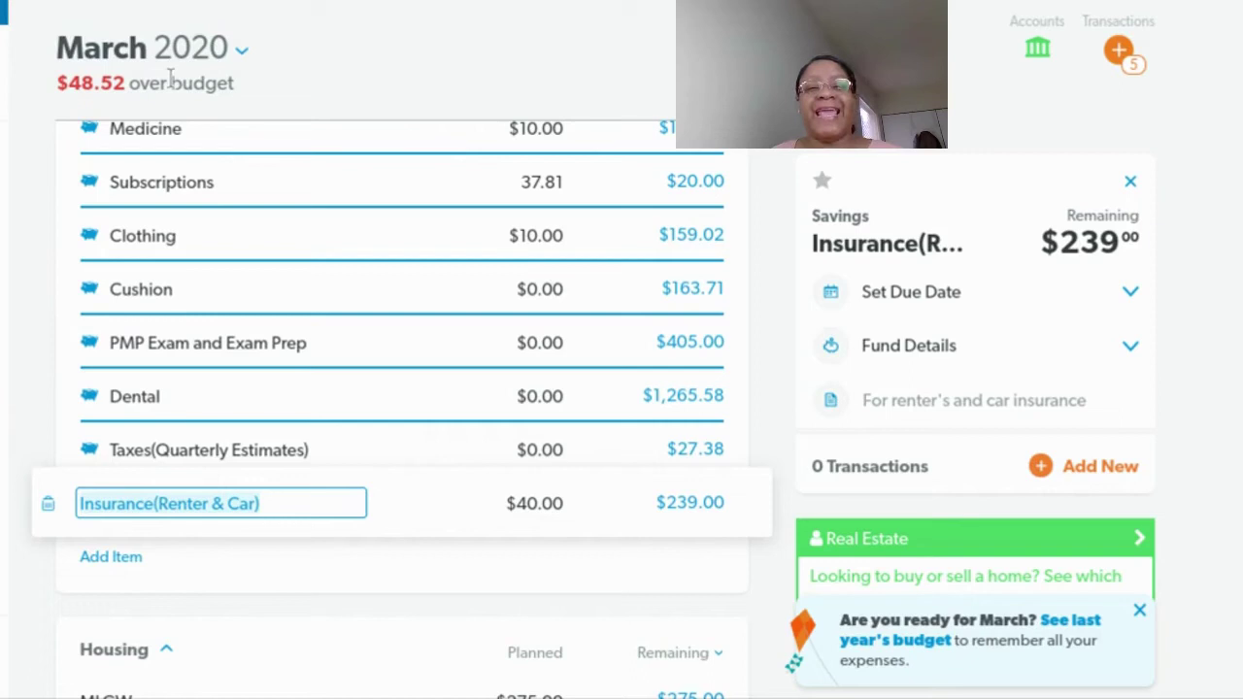
Step: Review the planned amounts of the Housing and Transportation items for March
scroll(438, 302, down, 2)
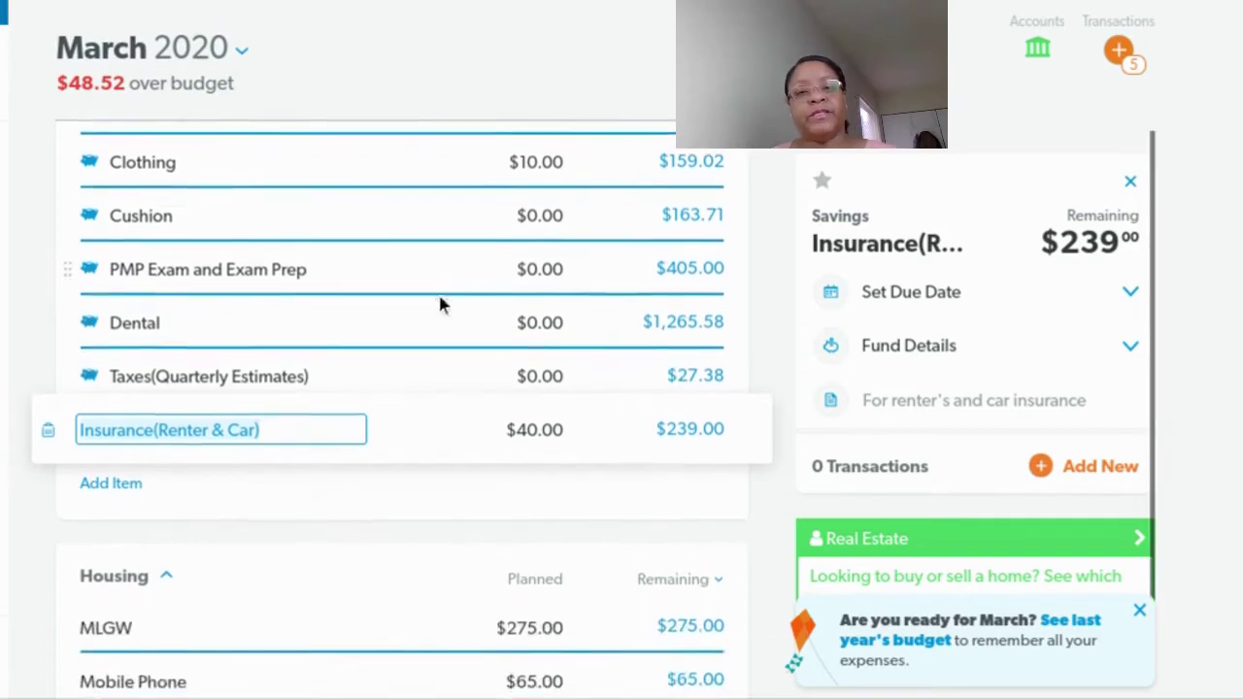
scroll(460, 422, down, 3)
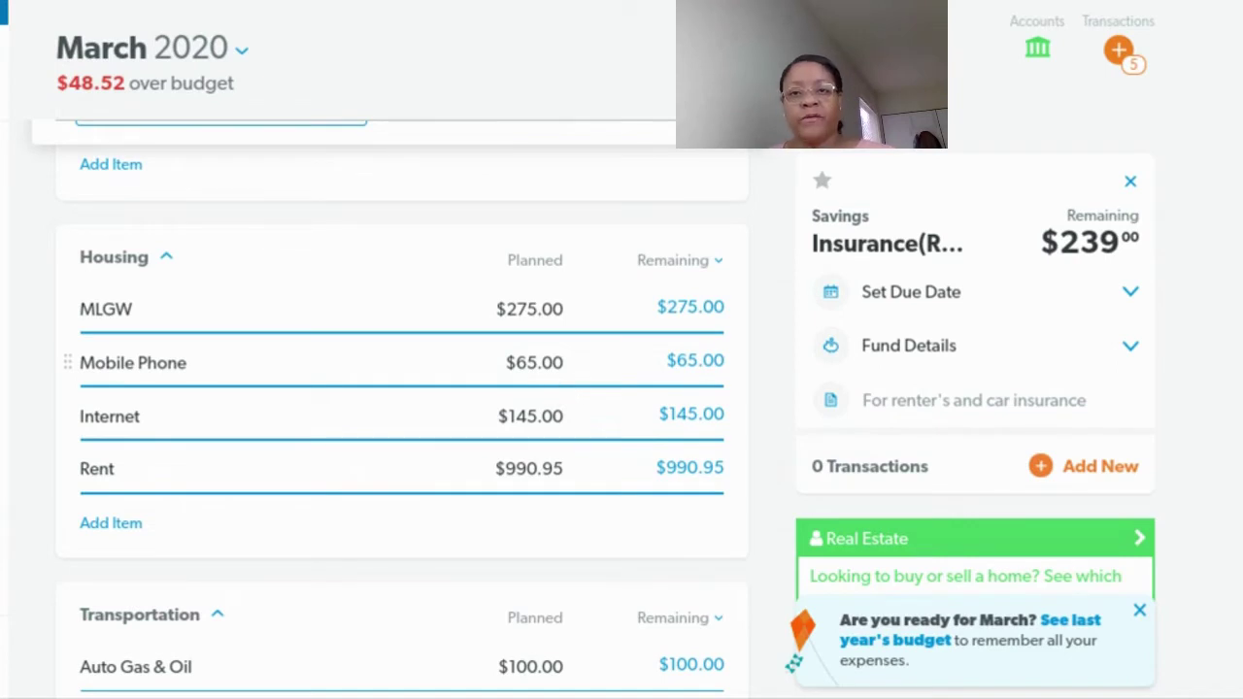
scroll(554, 388, down, 3)
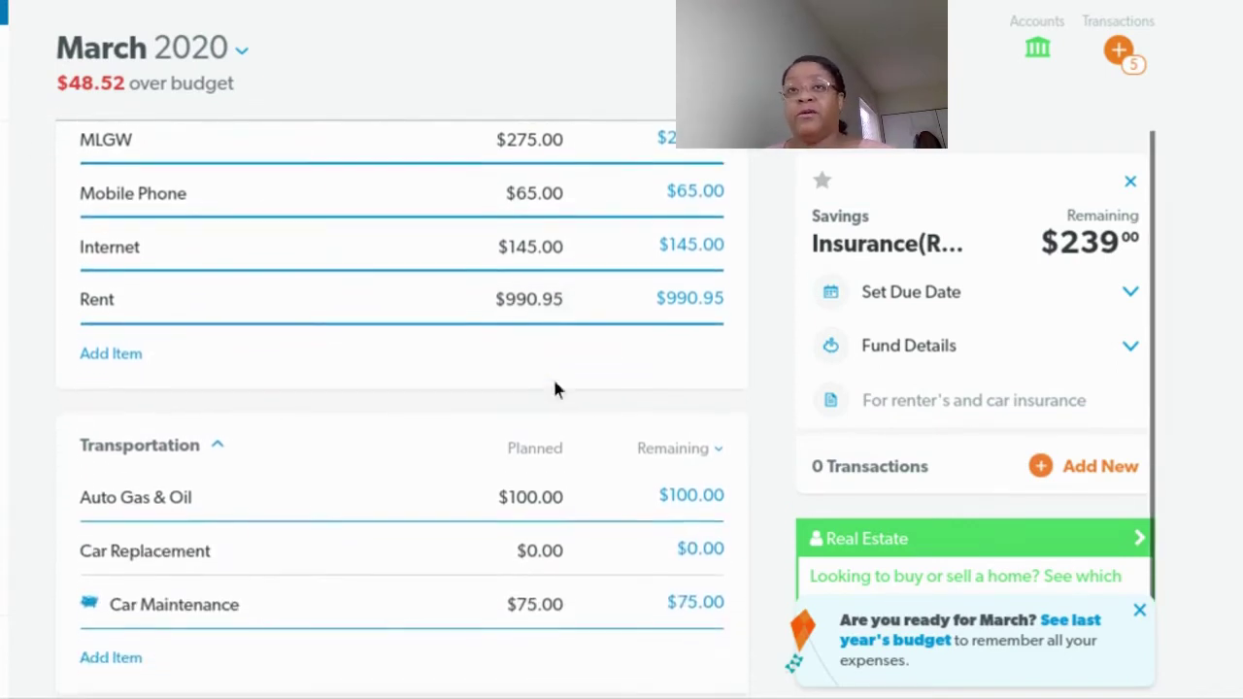
scroll(555, 389, down, 2)
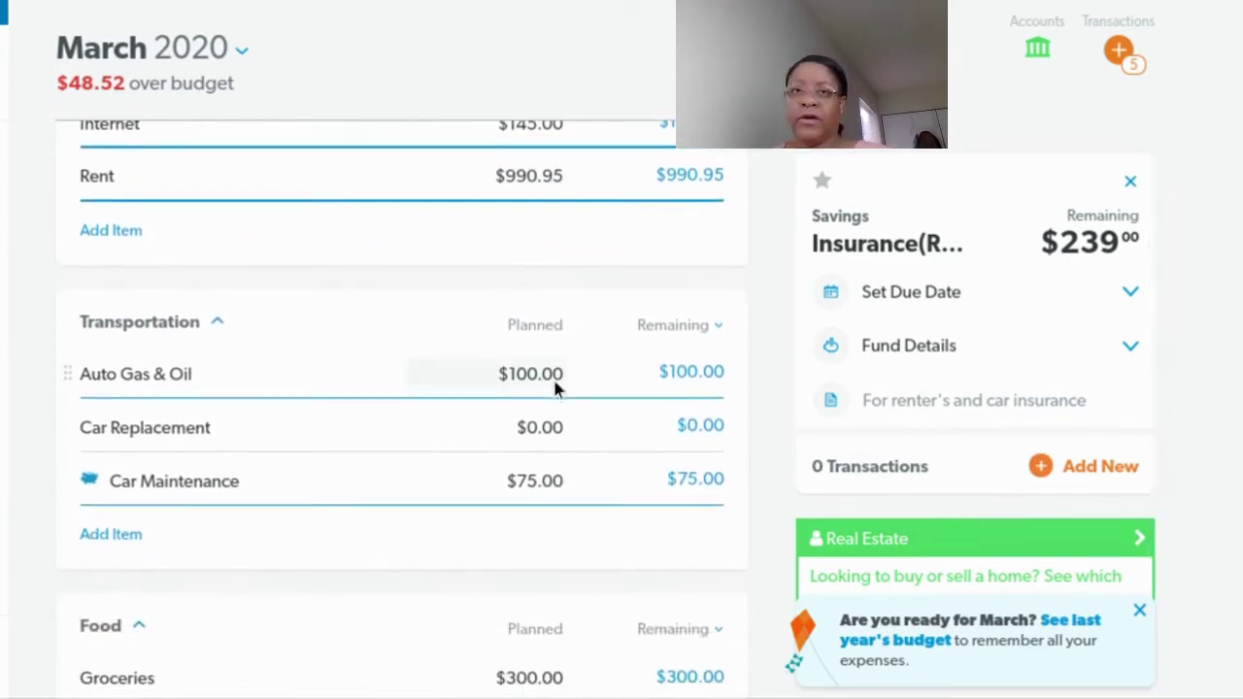
scroll(557, 389, down, 2)
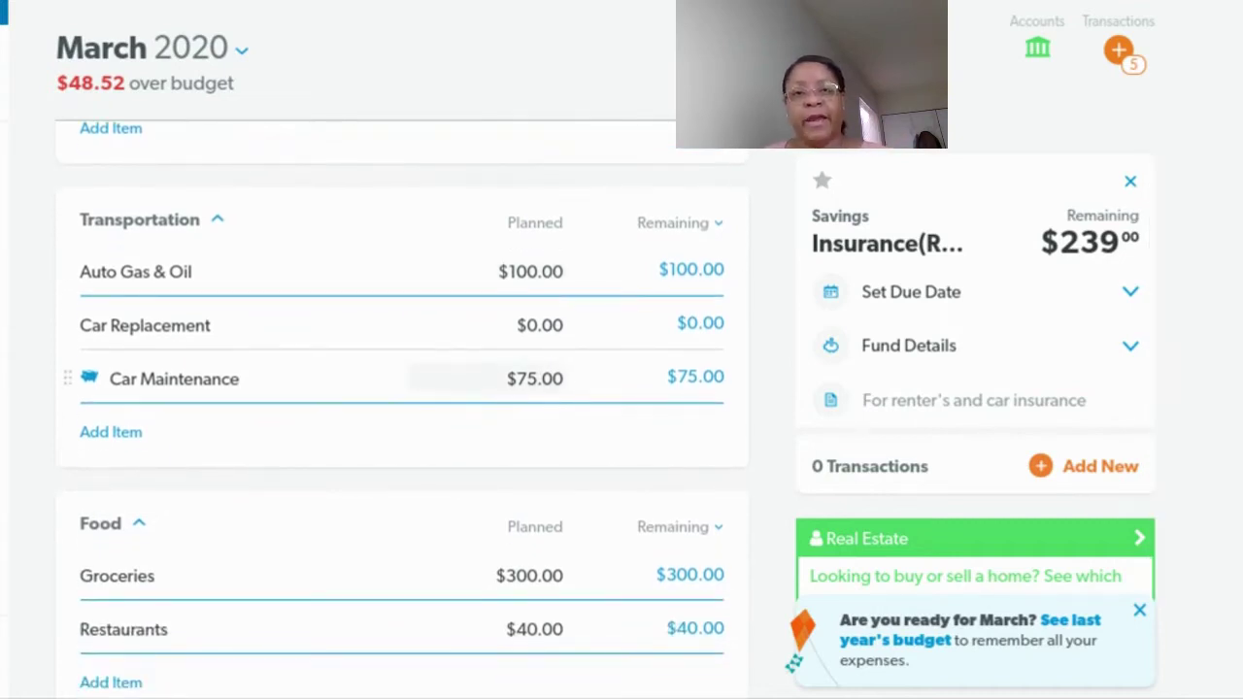
scroll(566, 392, down, 1)
scroll(566, 391, up, 3)
scroll(568, 398, up, 2)
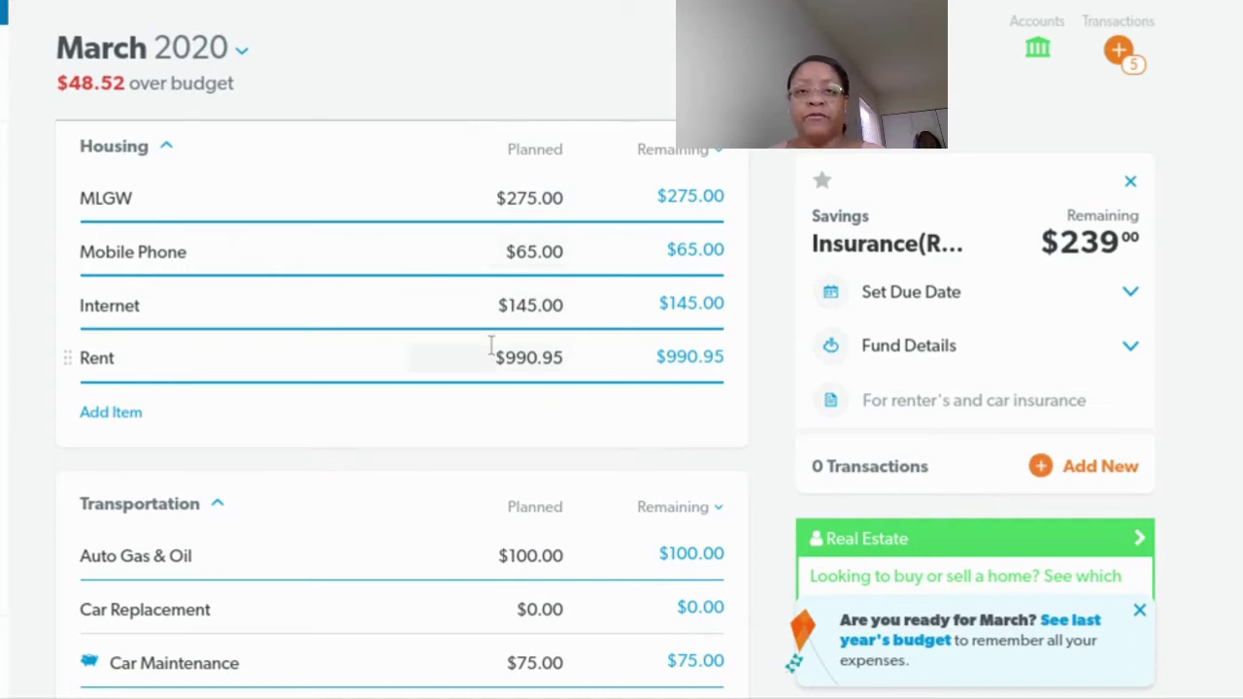
scroll(496, 363, down, 2)
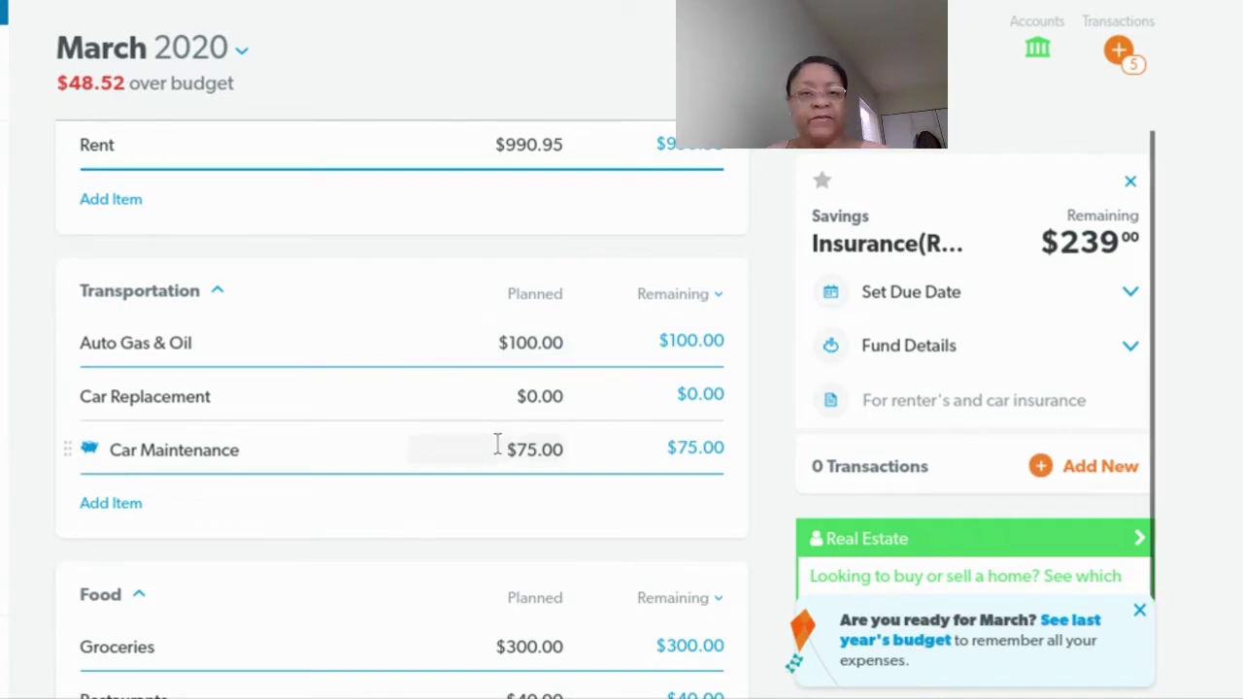
Step: Set the planned amount of Groceries in the Food group to 325
scroll(496, 442, down, 1)
scroll(490, 440, down, 2)
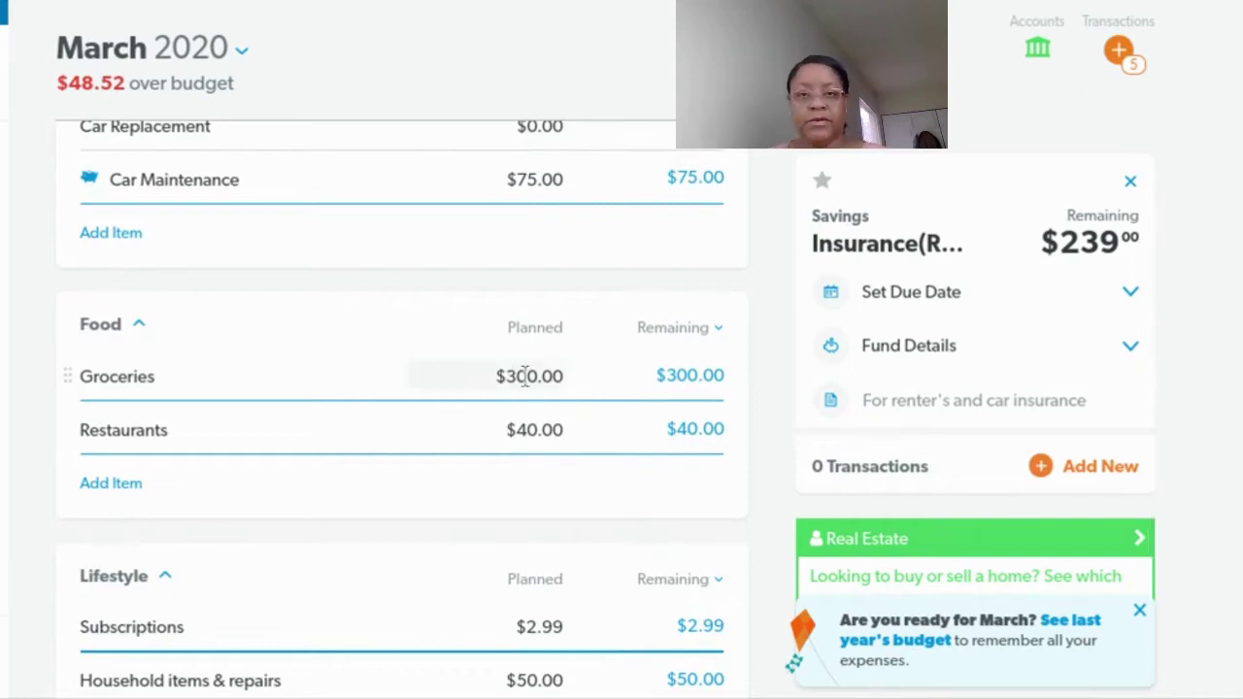
click(570, 380)
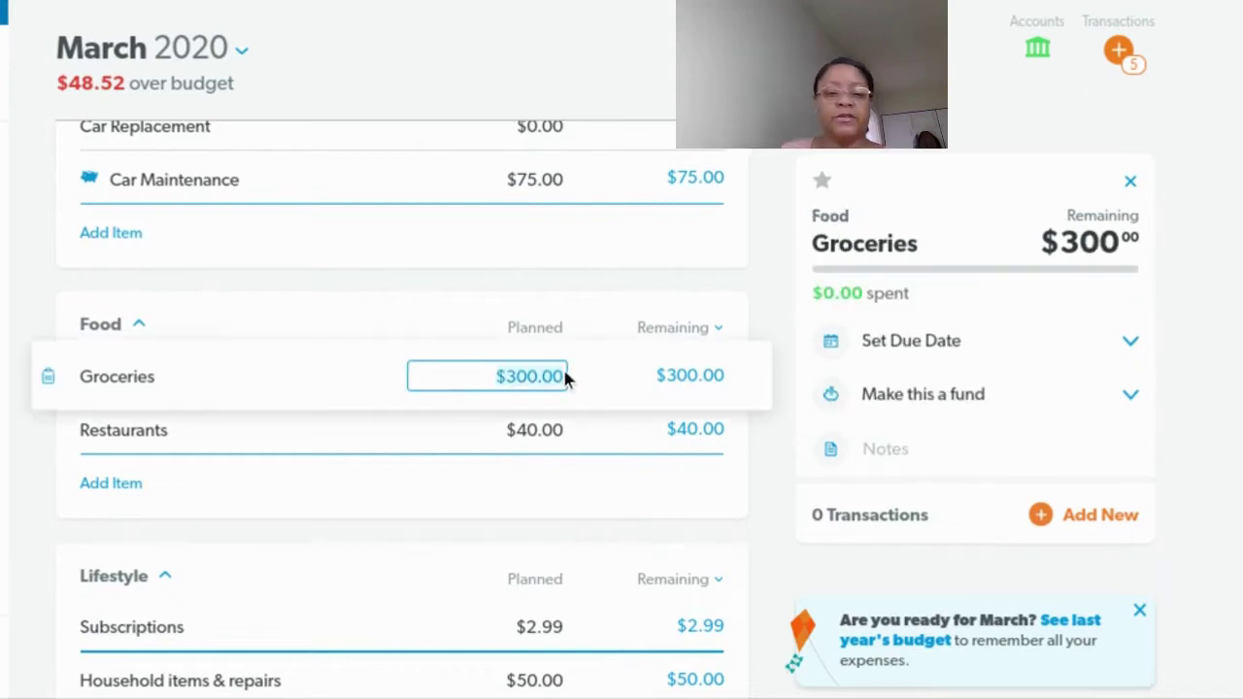
text(325)
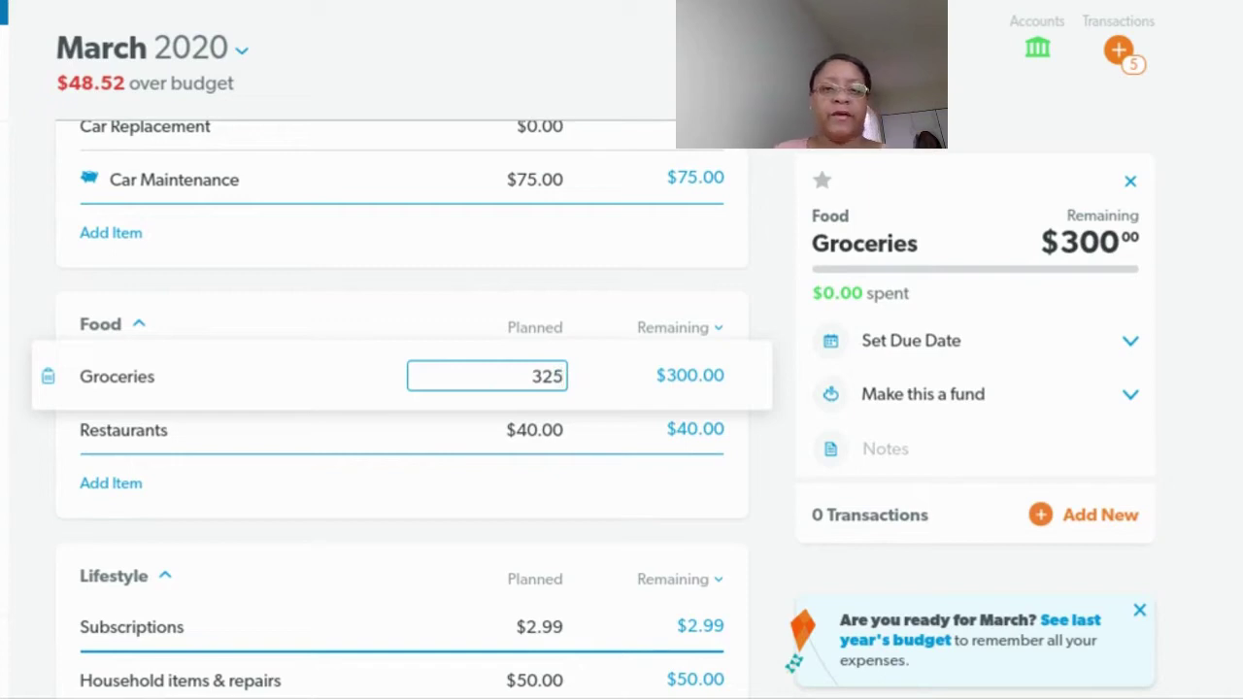
key(Tab)
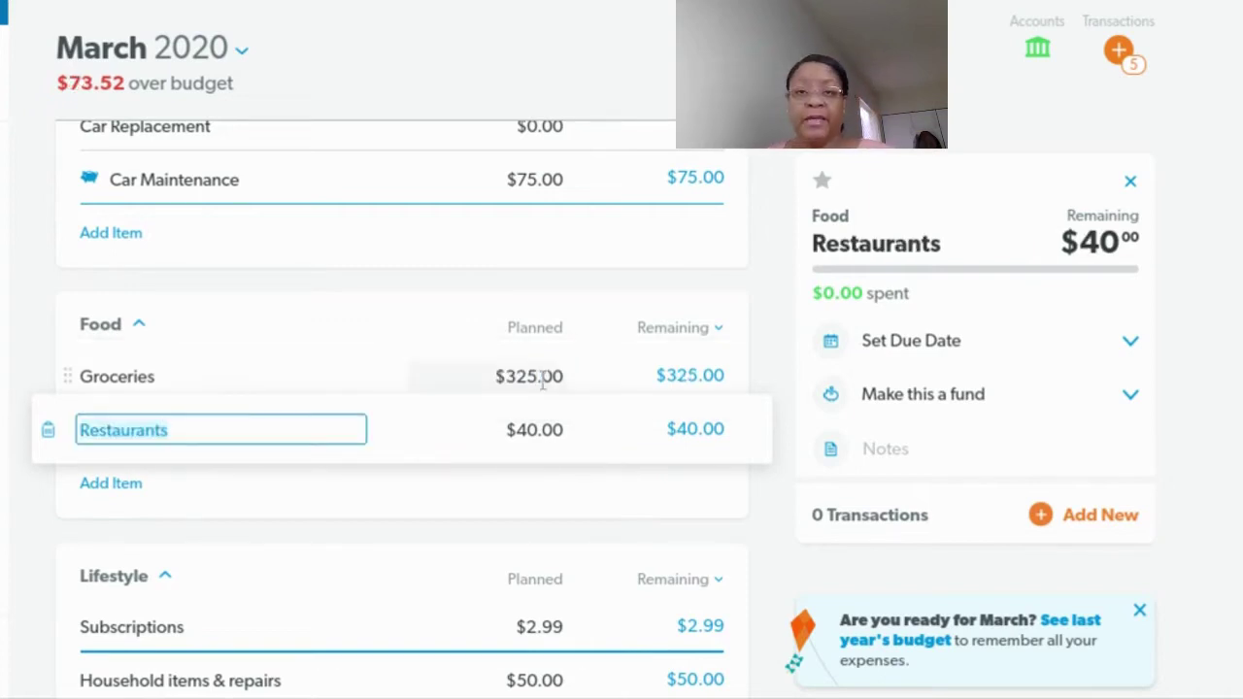
Step: Set the planned amount of My Pocket Money in the Lifestyle group to 100
scroll(511, 431, down, 3)
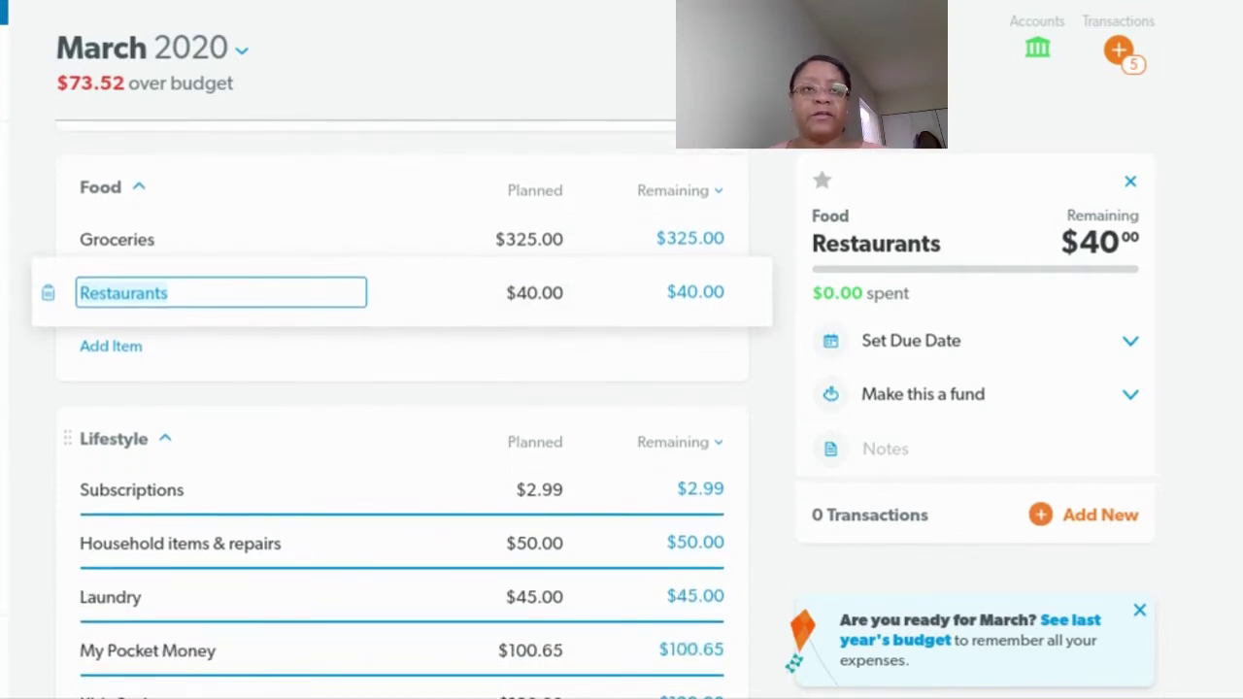
scroll(510, 431, down, 1)
scroll(511, 431, down, 1)
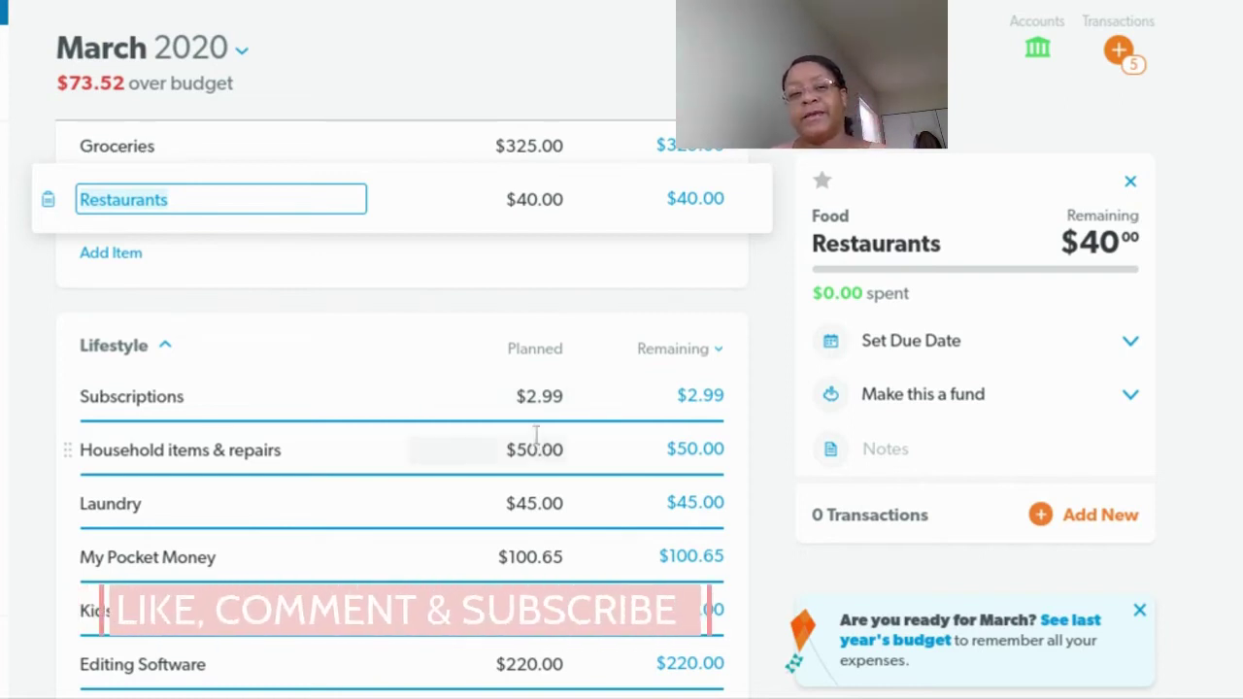
scroll(537, 439, down, 1)
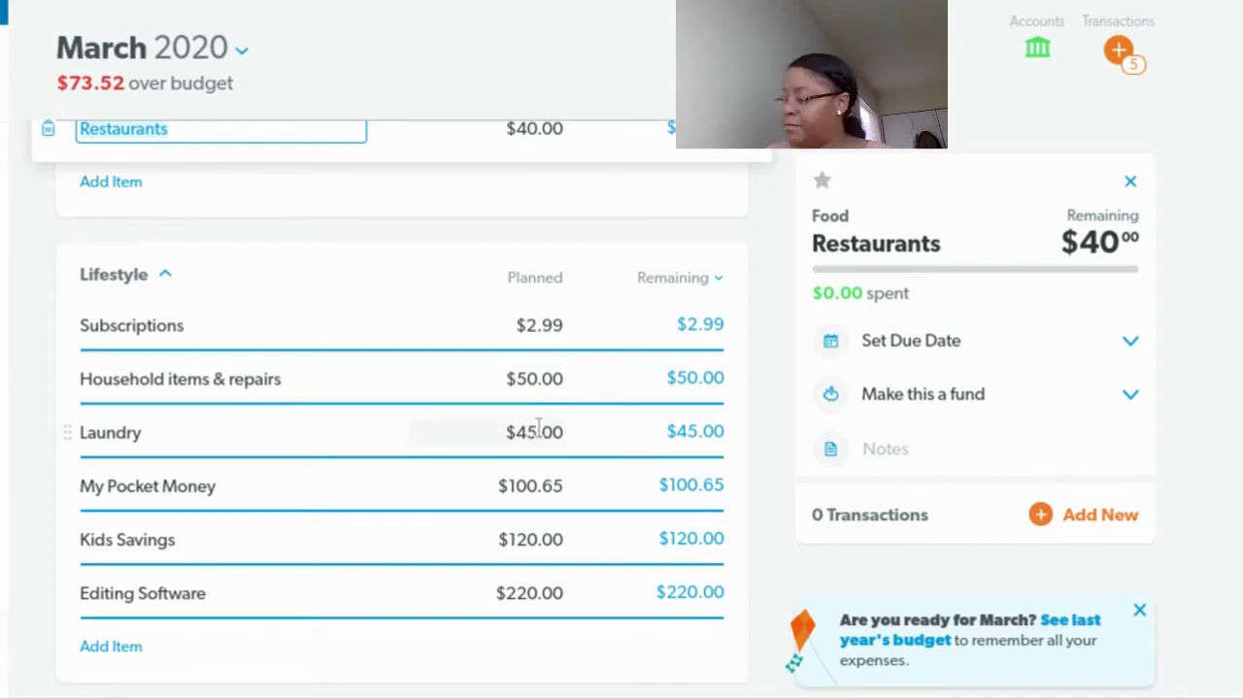
click(541, 489)
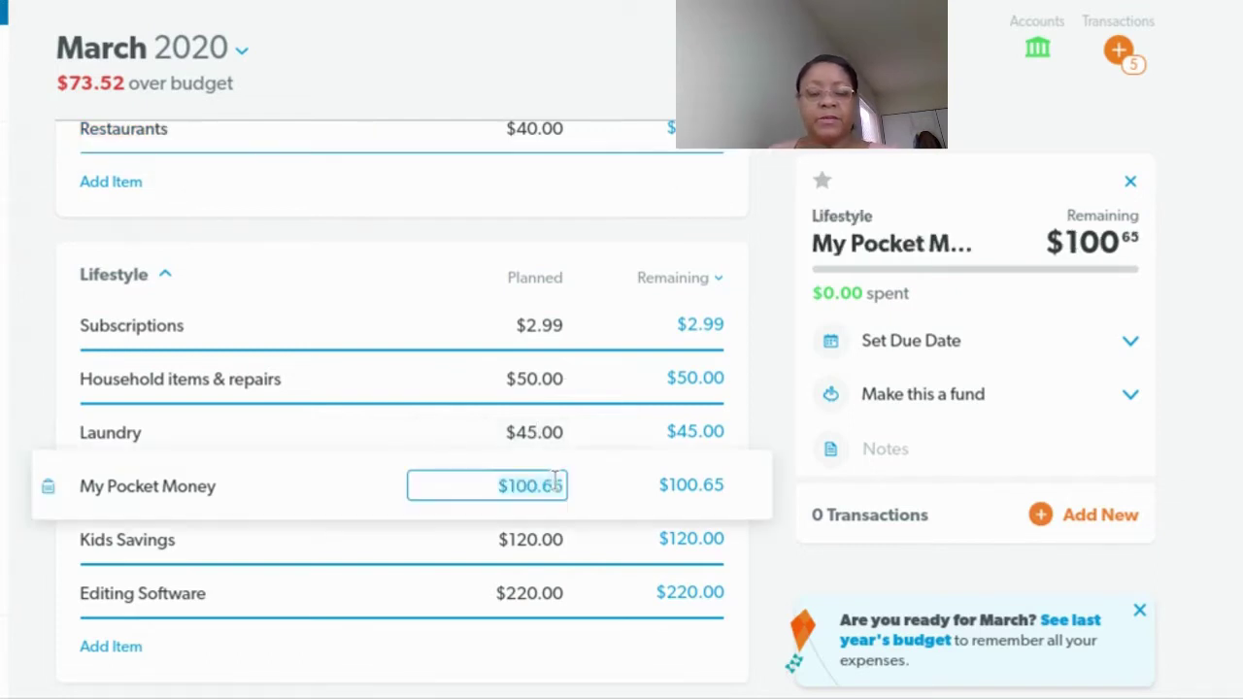
key(BackSpace)
text(100)
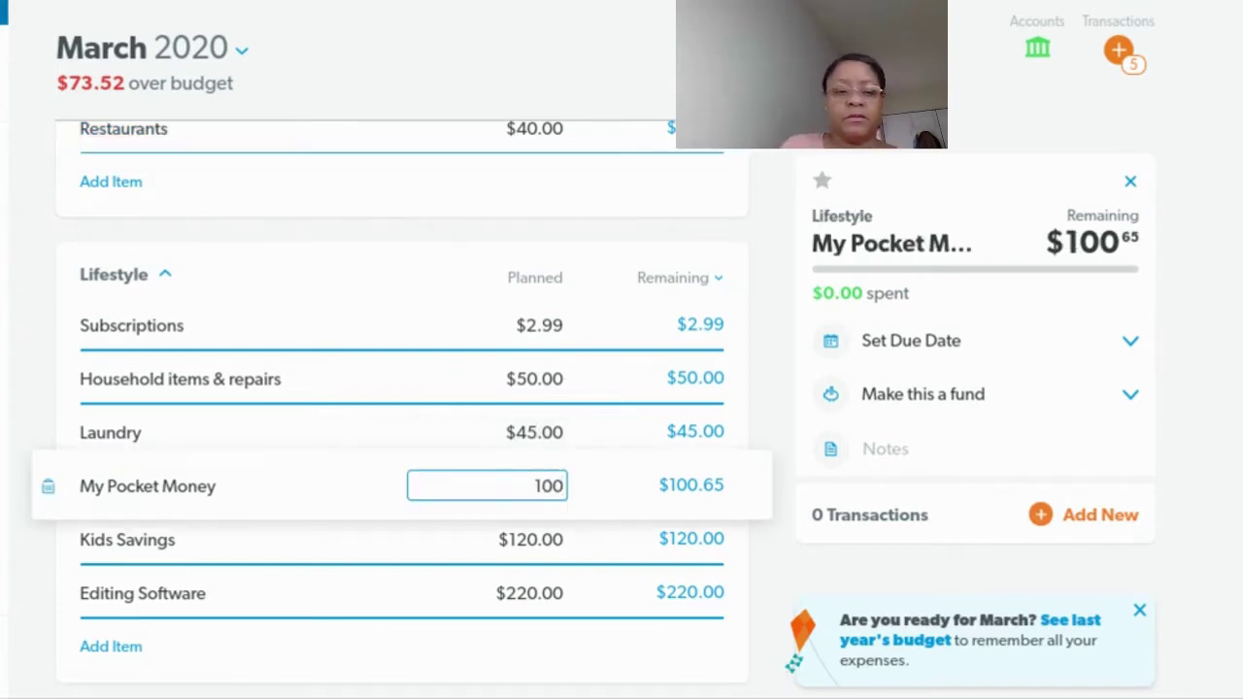
key(Tab)
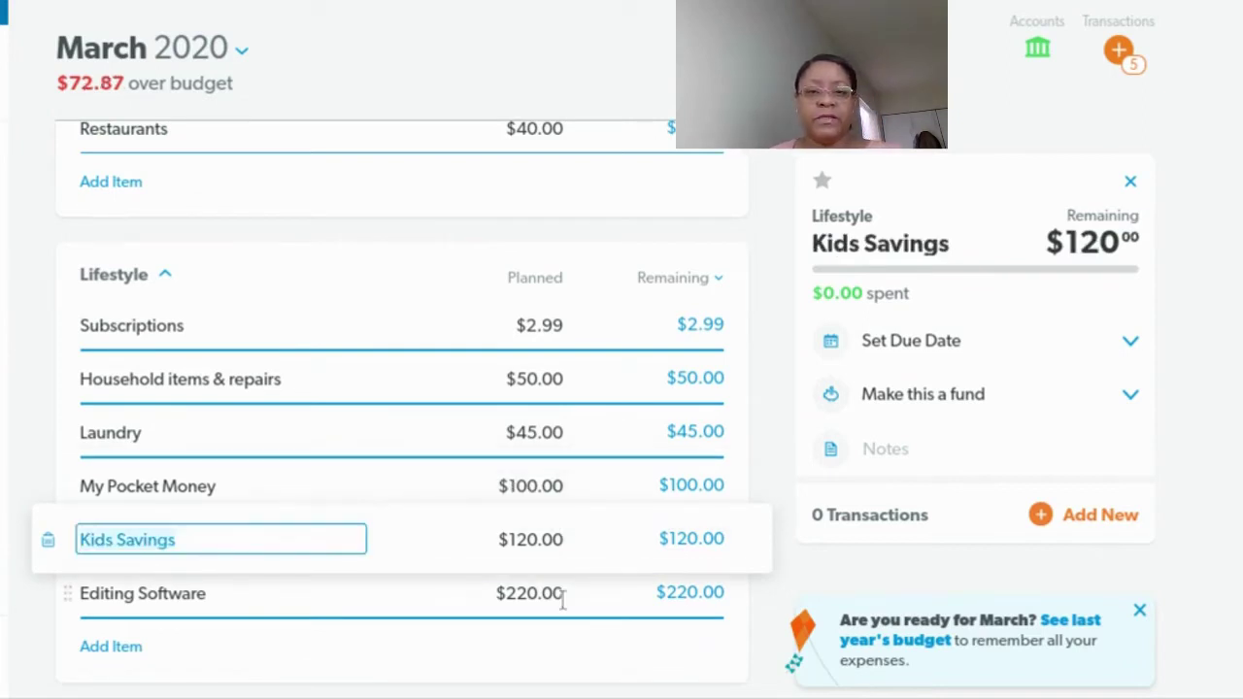
Step: Delete the Editing Software item from the Lifestyle group
click(71, 595)
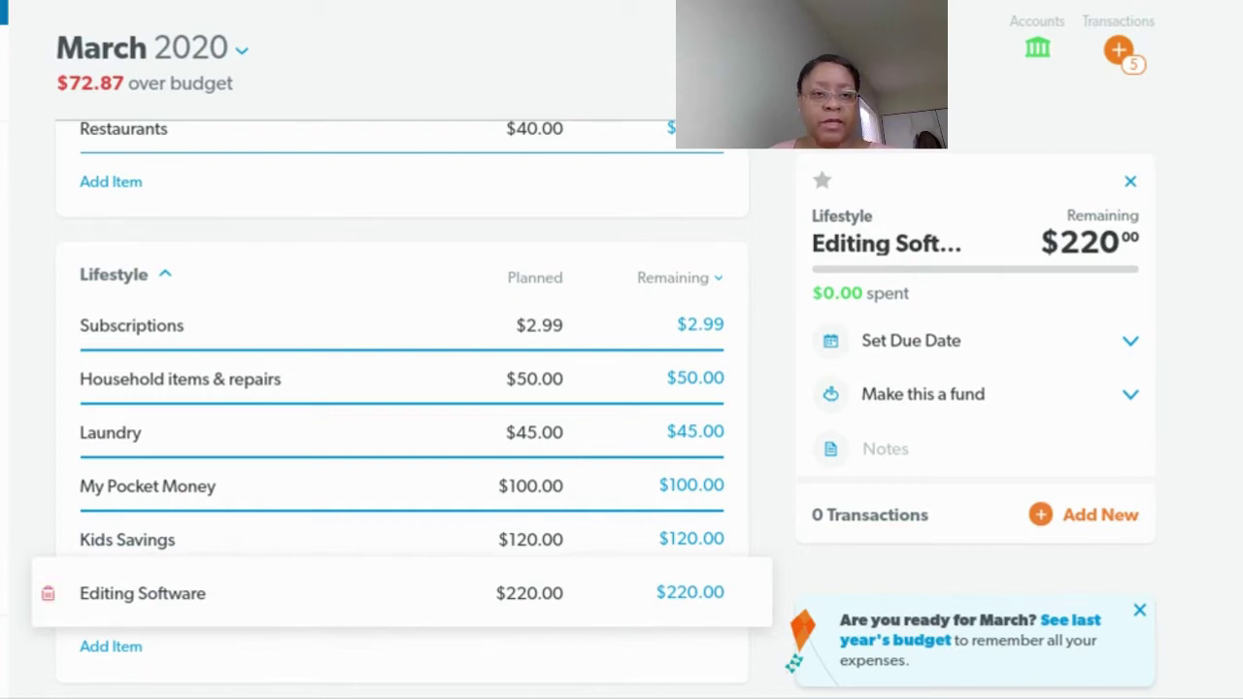
click(47, 595)
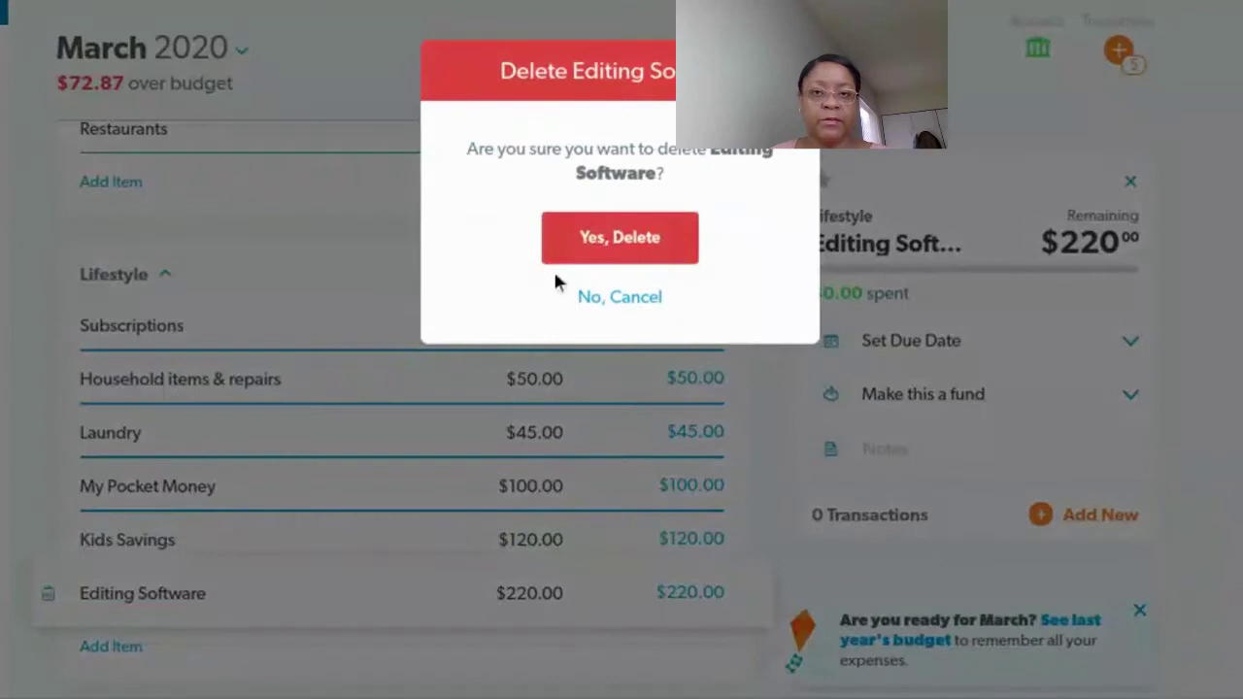
click(619, 239)
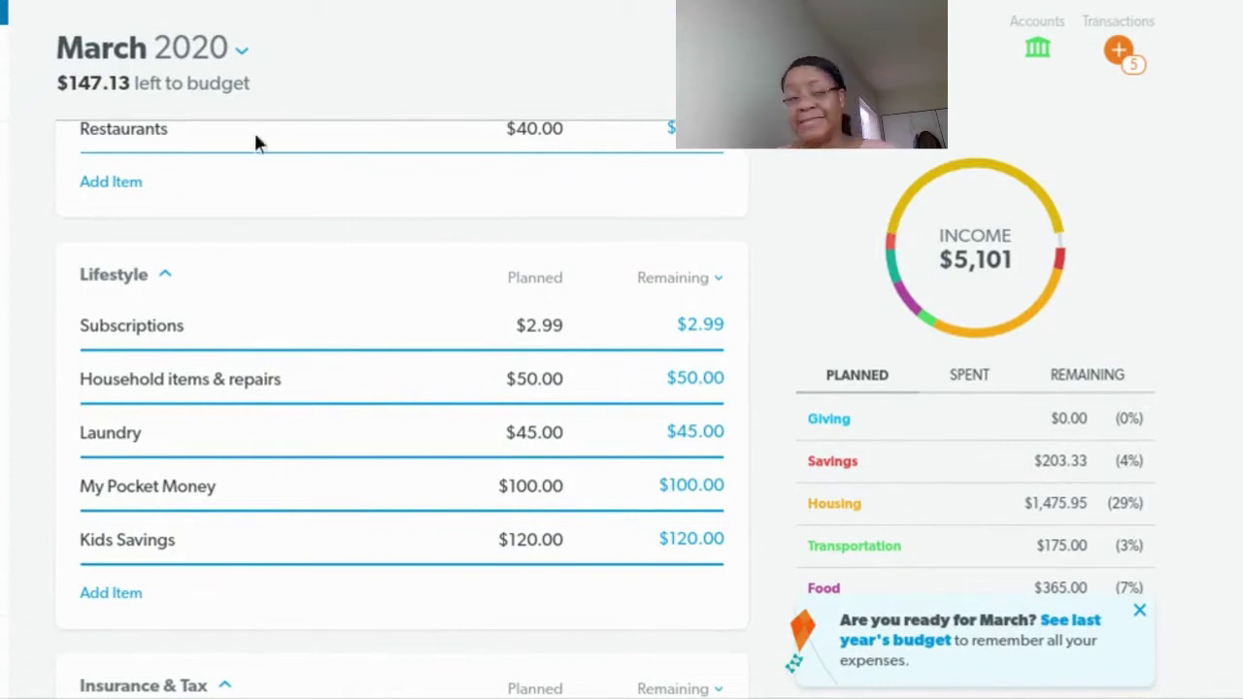
Step: Review the planned amounts of Insurance & Tax and Debt, and recheck the groups from Savings down to Lifestyle
scroll(231, 240, down, 4)
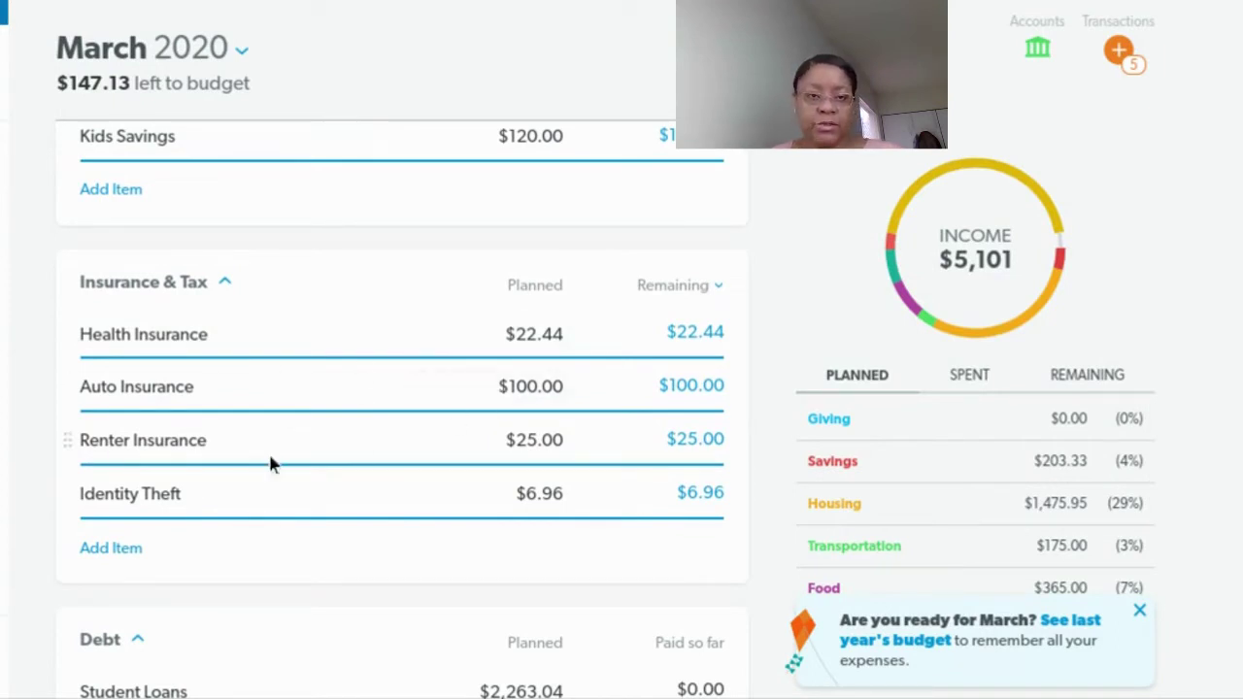
scroll(468, 483, down, 3)
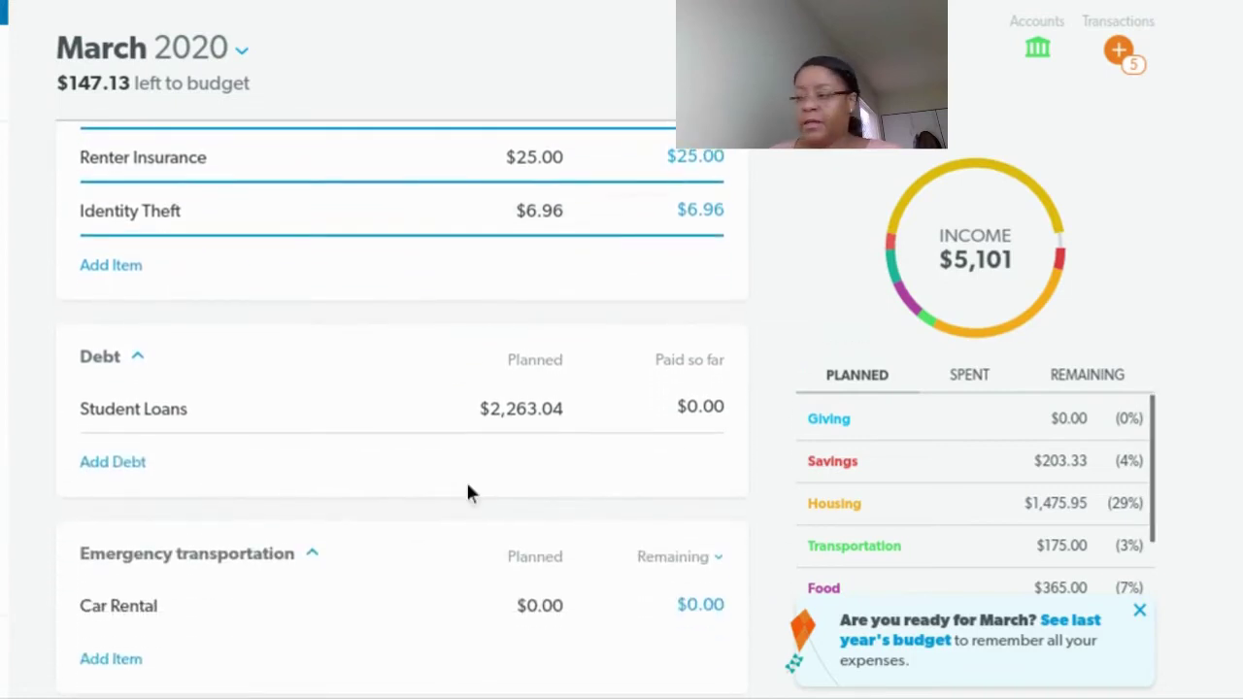
scroll(466, 480, up, 15)
scroll(473, 483, up, 10)
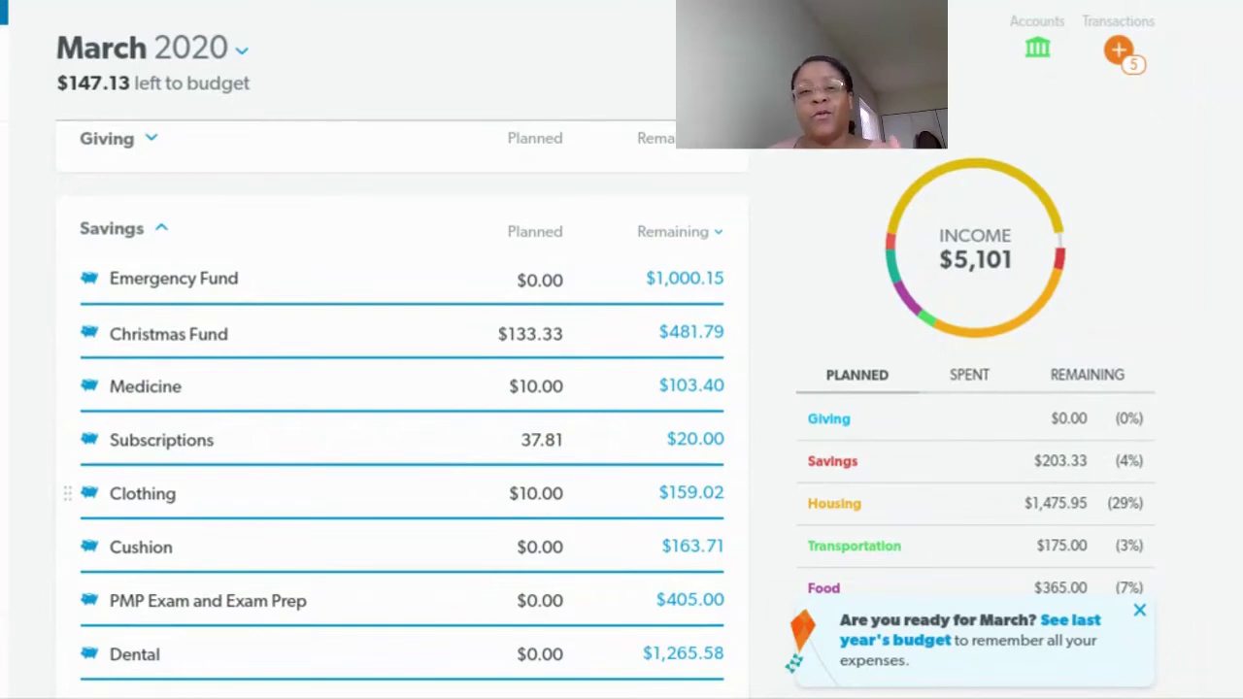
scroll(501, 415, up, 1)
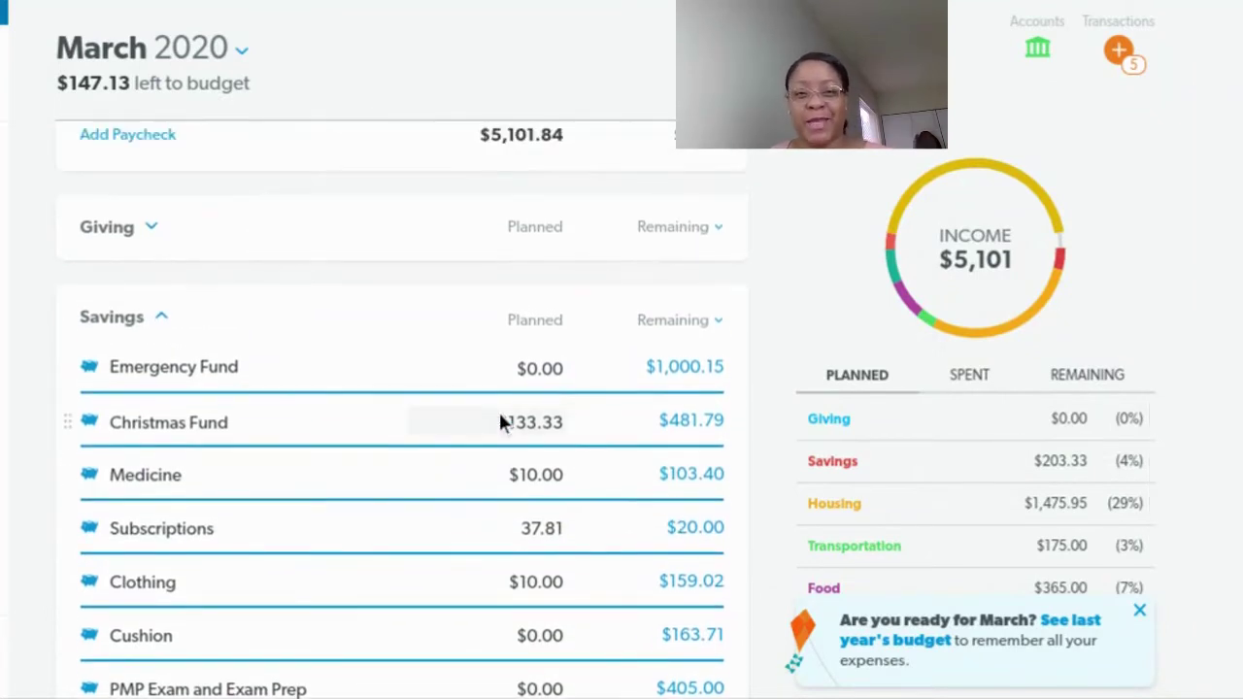
scroll(500, 415, down, 1)
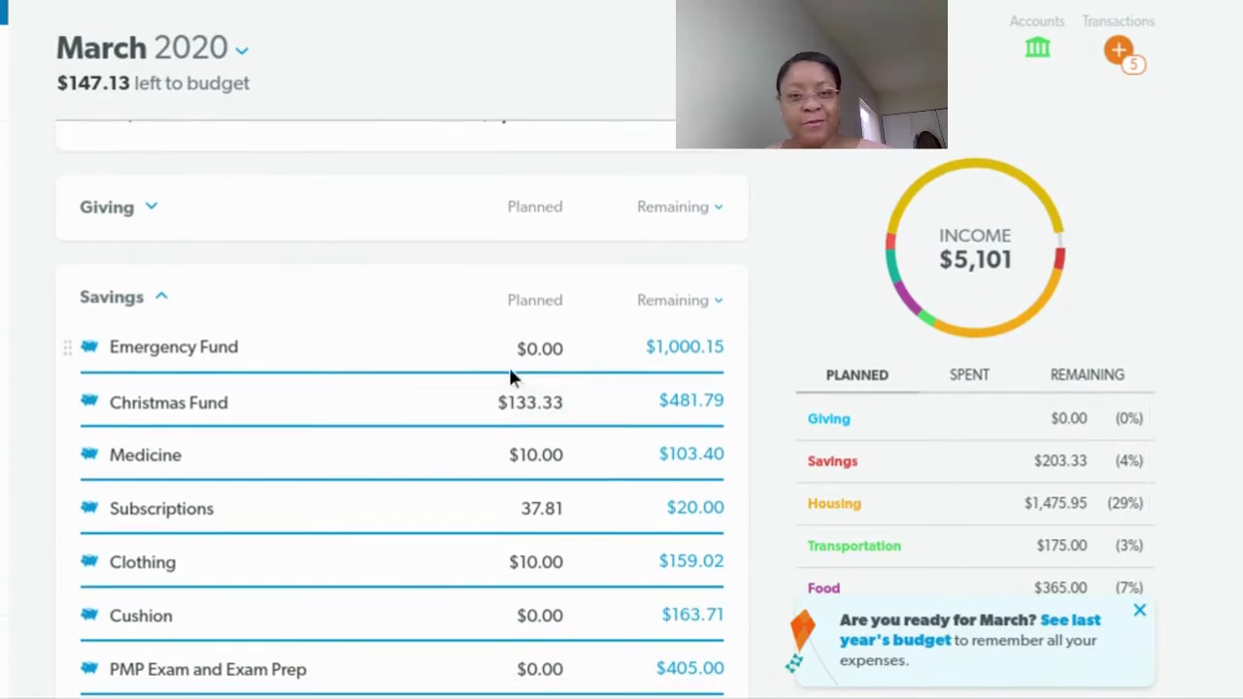
scroll(524, 462, down, 5)
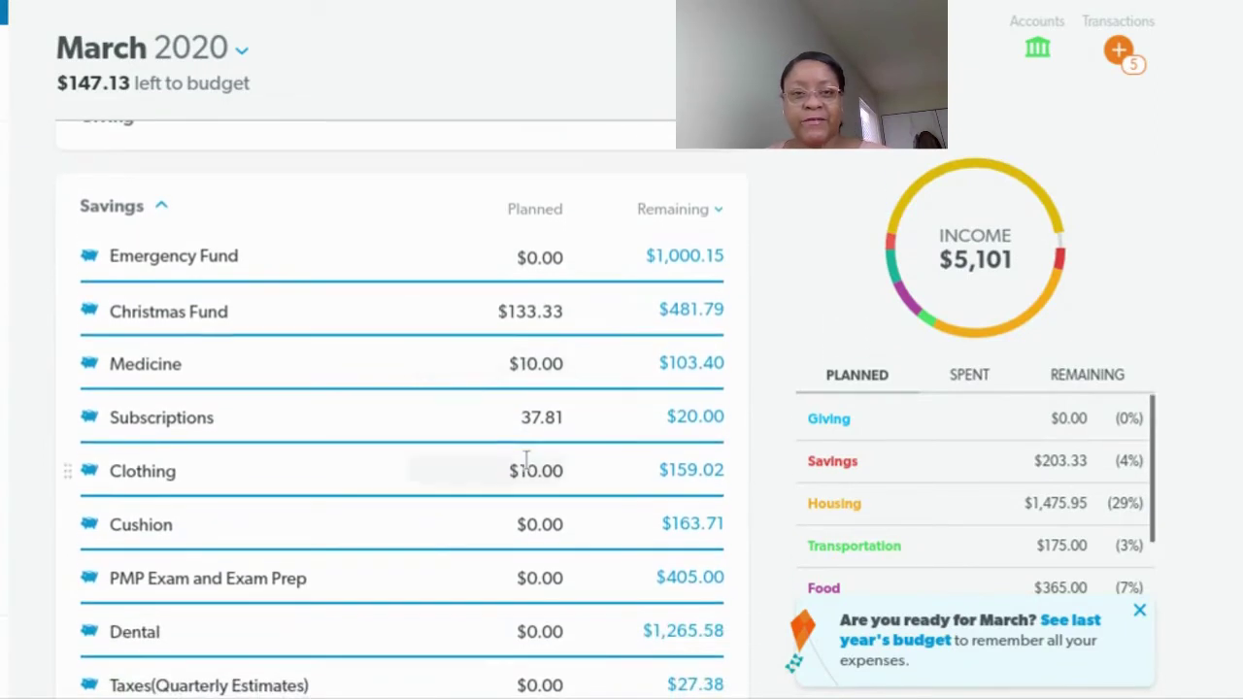
scroll(524, 461, down, 6)
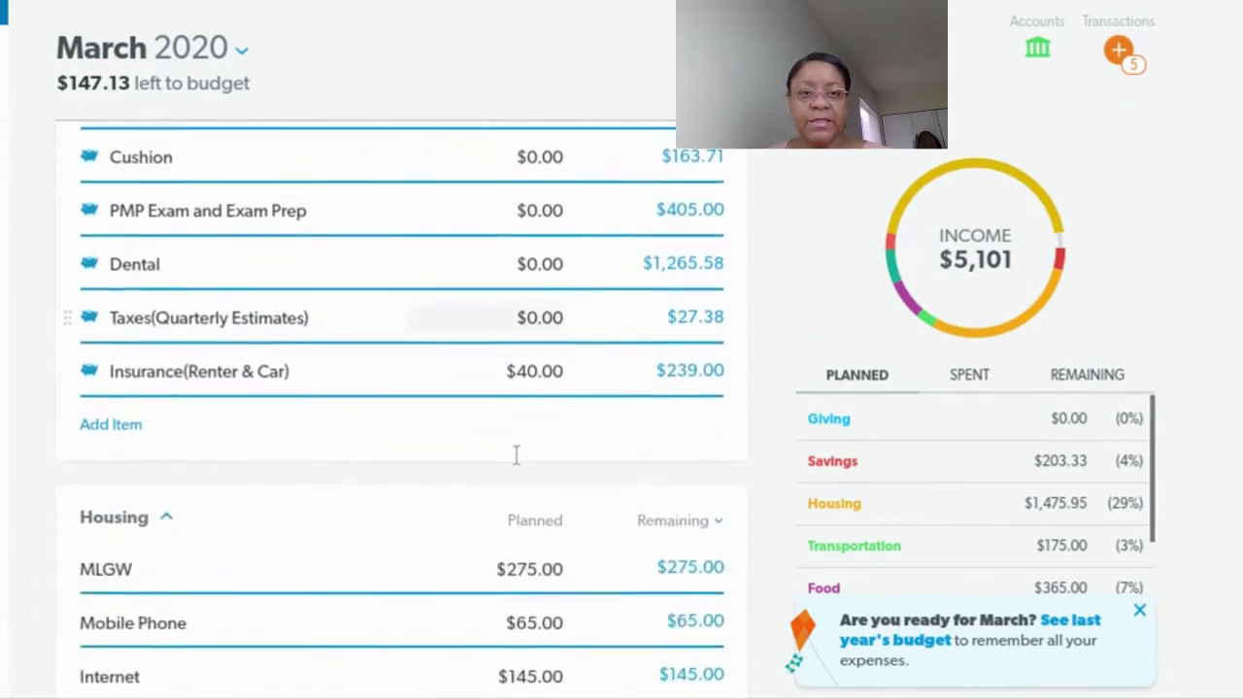
scroll(516, 453, down, 2)
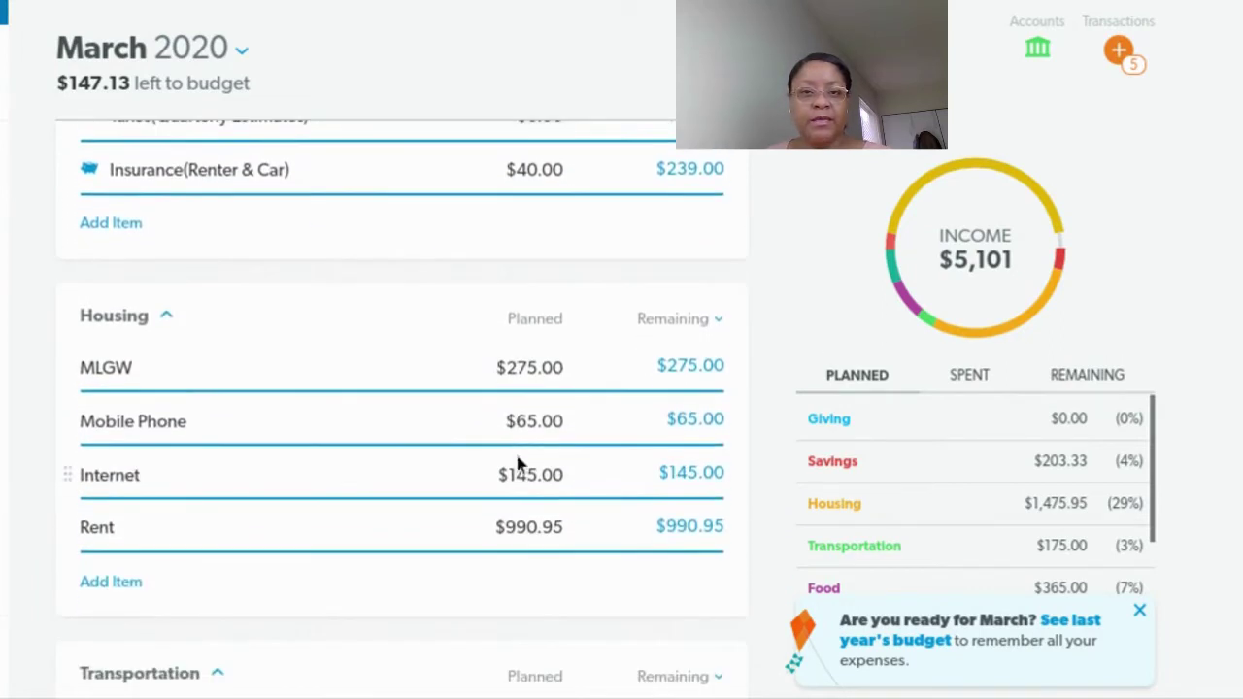
scroll(516, 462, down, 5)
scroll(517, 464, down, 10)
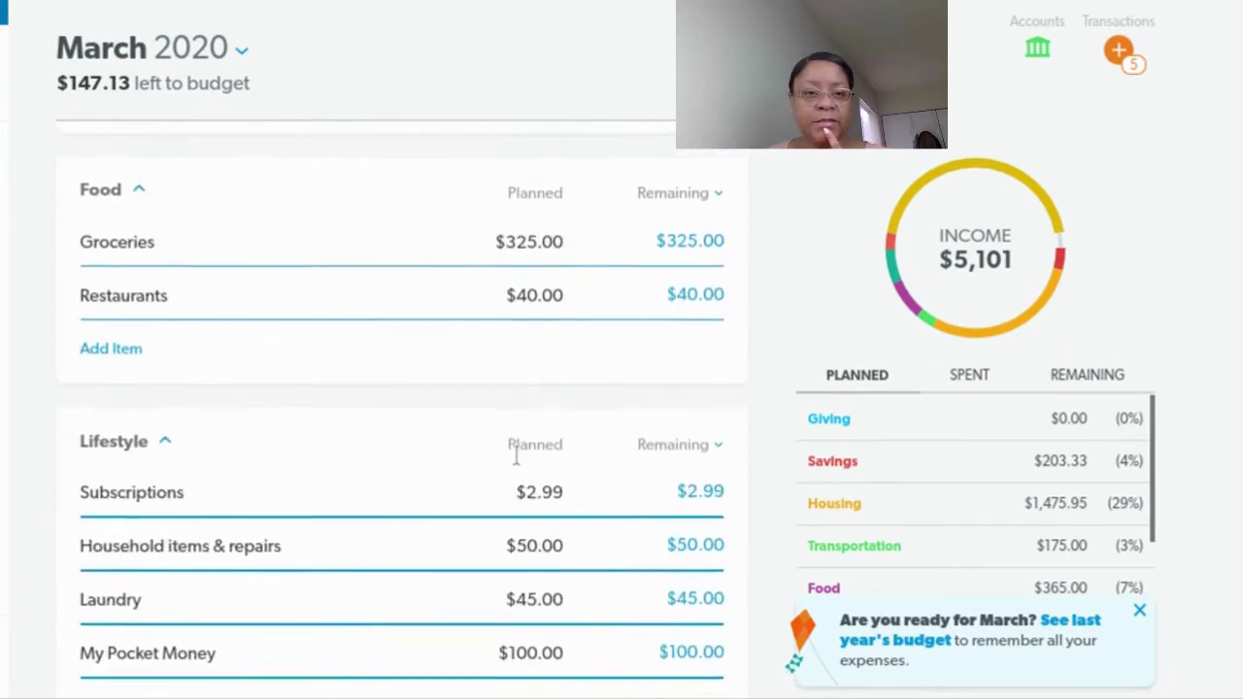
scroll(516, 453, down, 3)
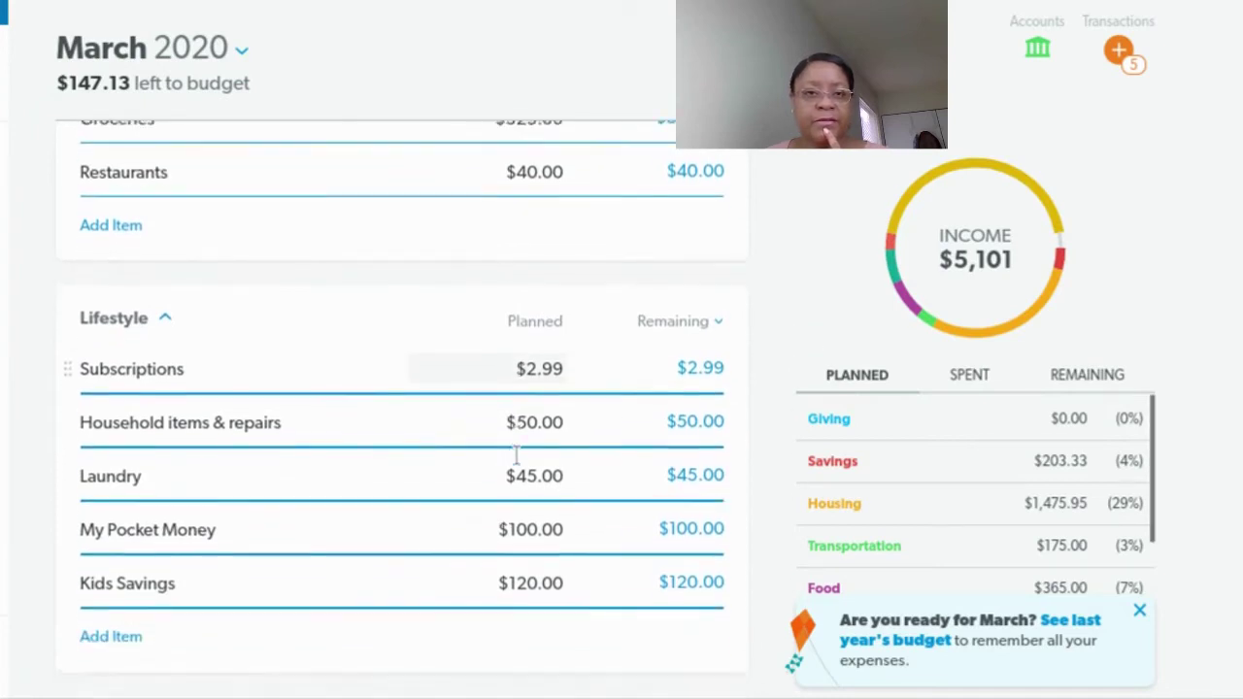
Step: Set the planned amount of Student Loans in the Debt group to 2,382.36
scroll(516, 454, down, 6)
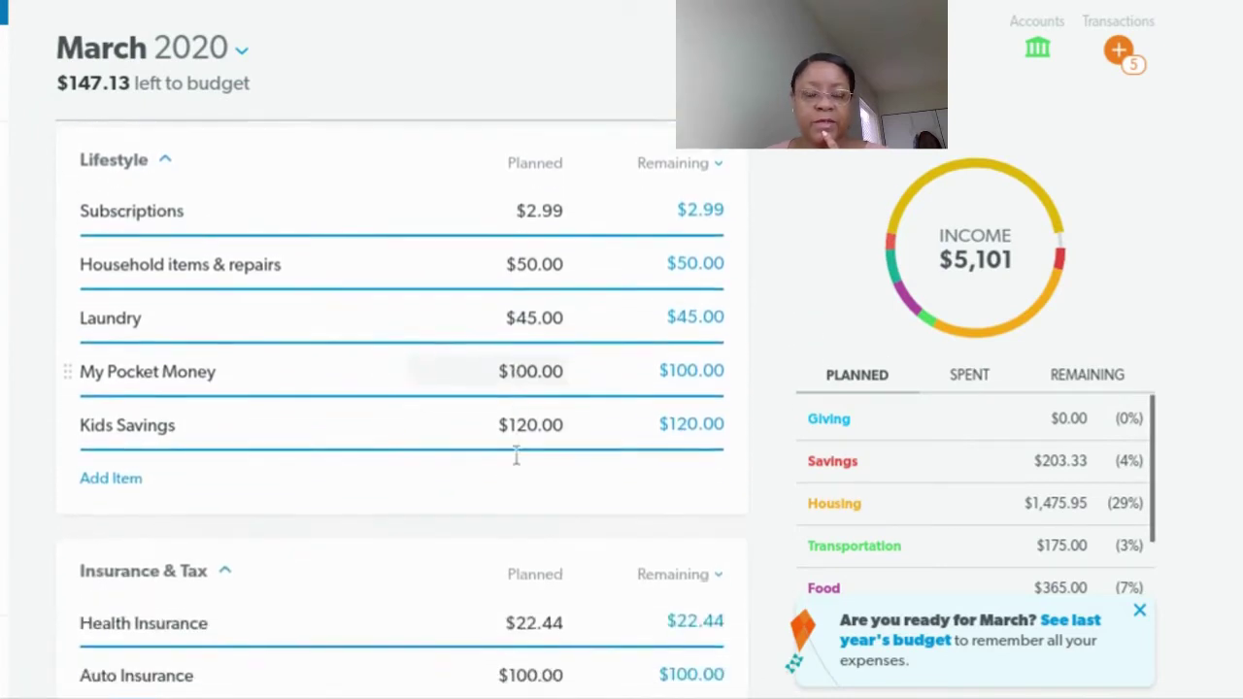
scroll(512, 456, down, 7)
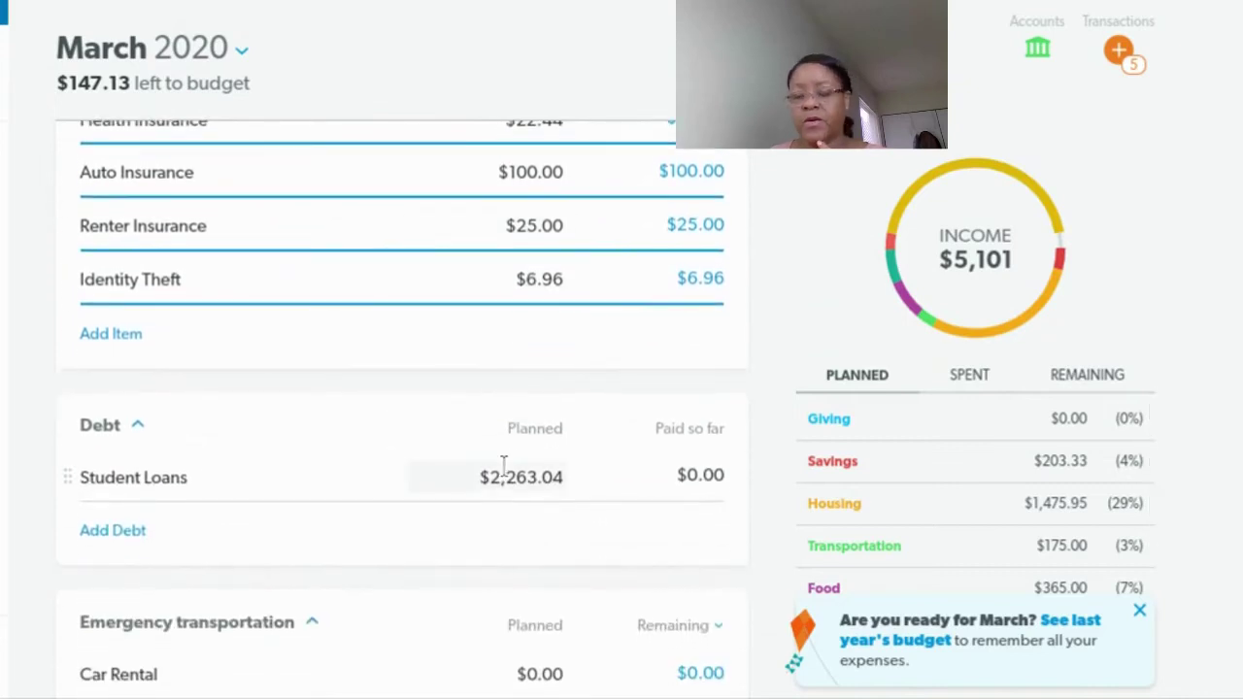
click(503, 467)
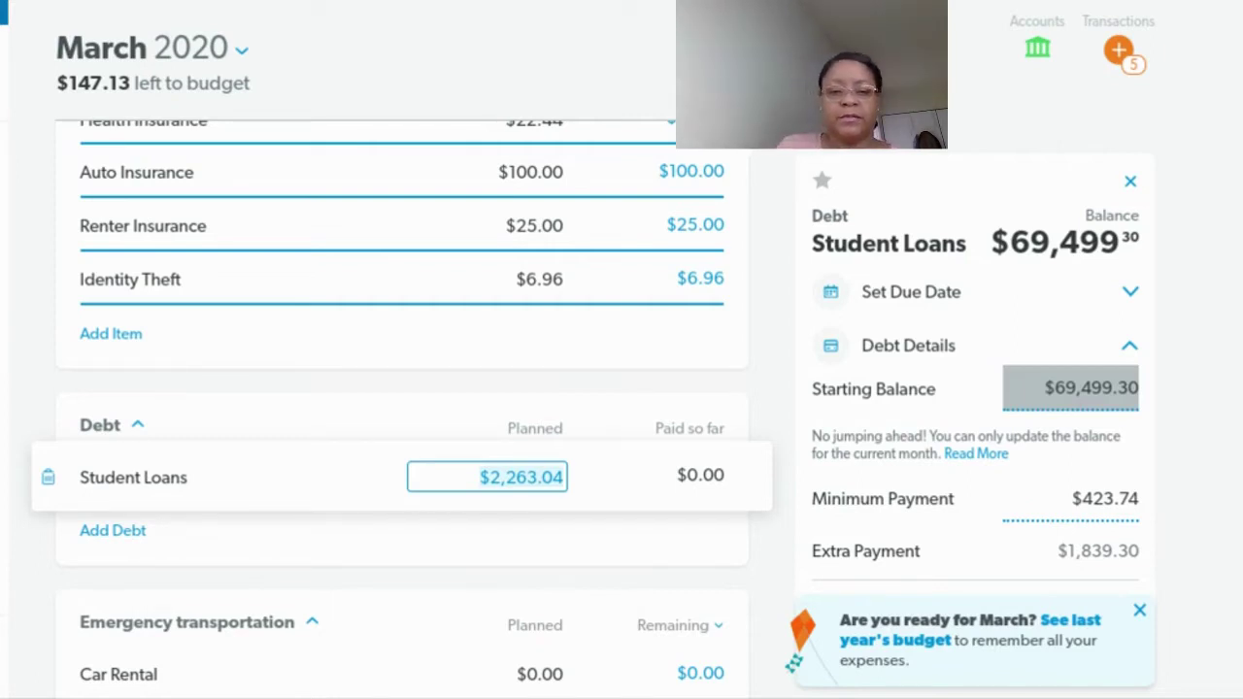
text(238)
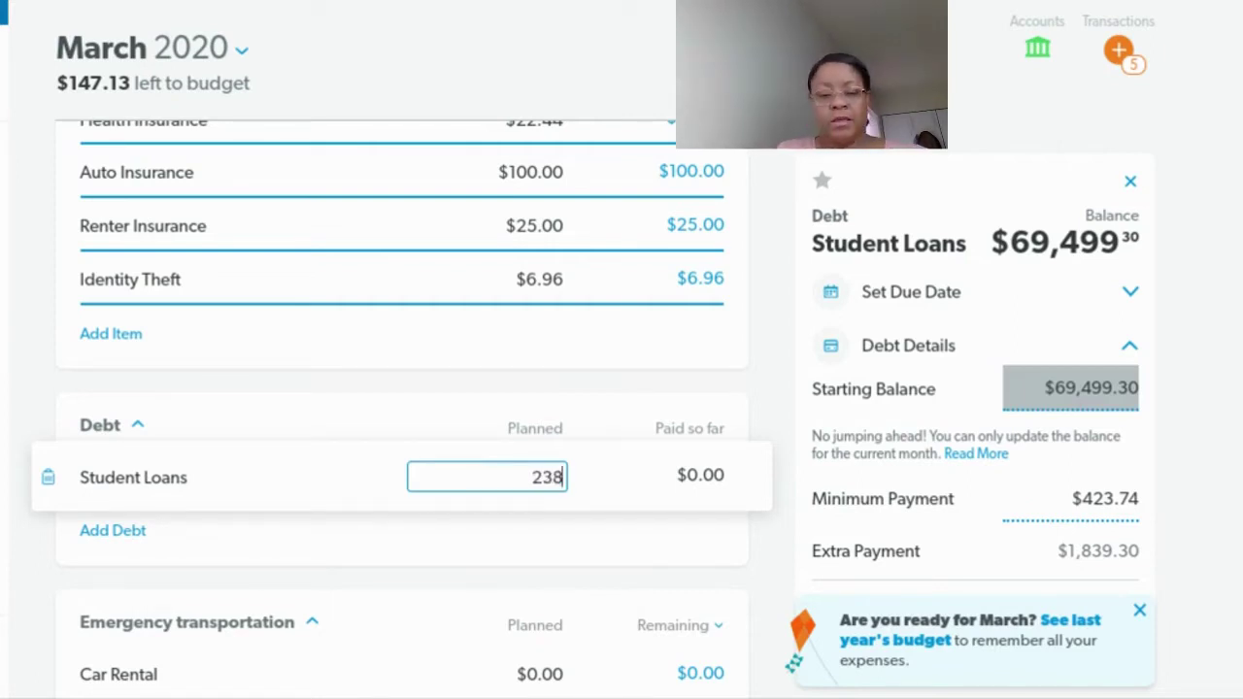
text(.36)
key(Tab)
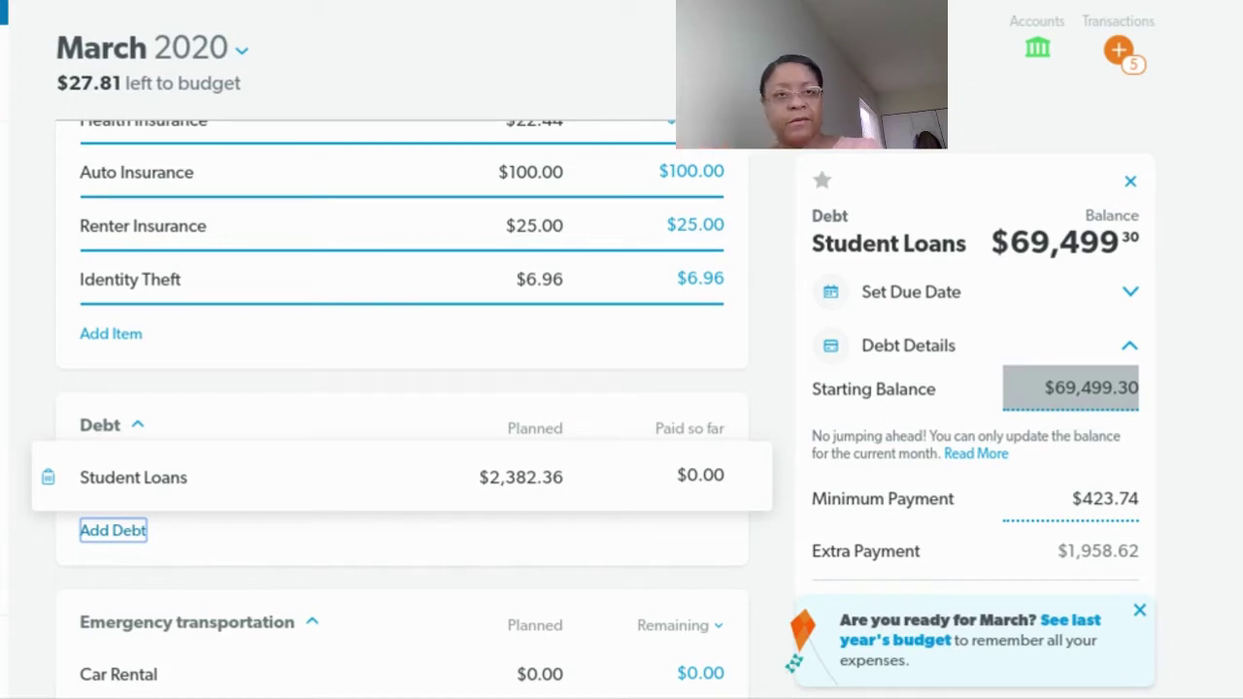
Step: Review the planned amounts from Insurance & Tax up to Income, and recheck the Savings, Transportation and Food groups
scroll(631, 496, up, 5)
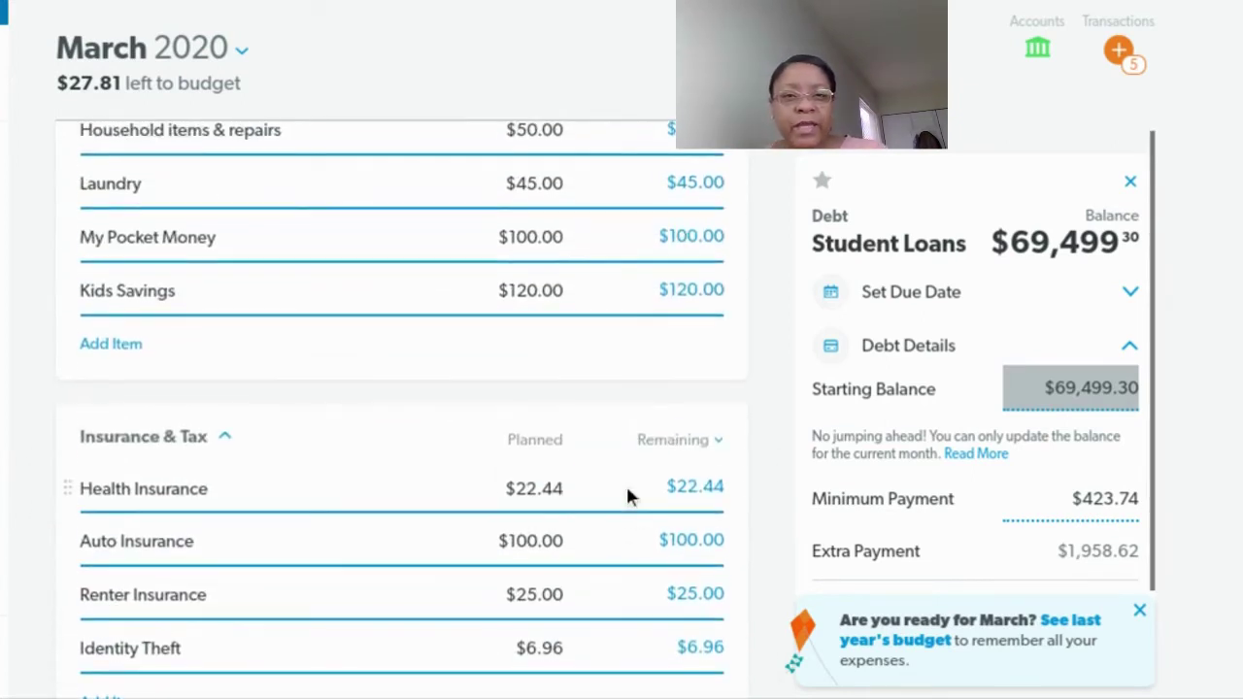
scroll(628, 497, up, 4)
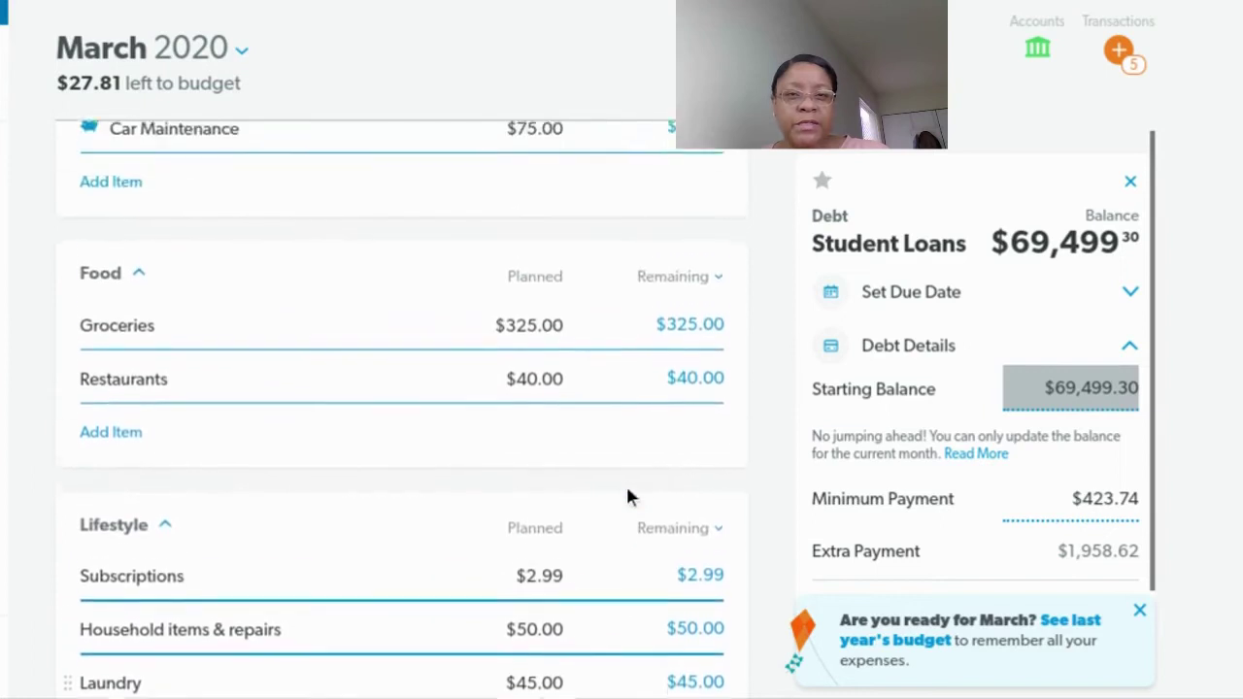
scroll(628, 497, up, 5)
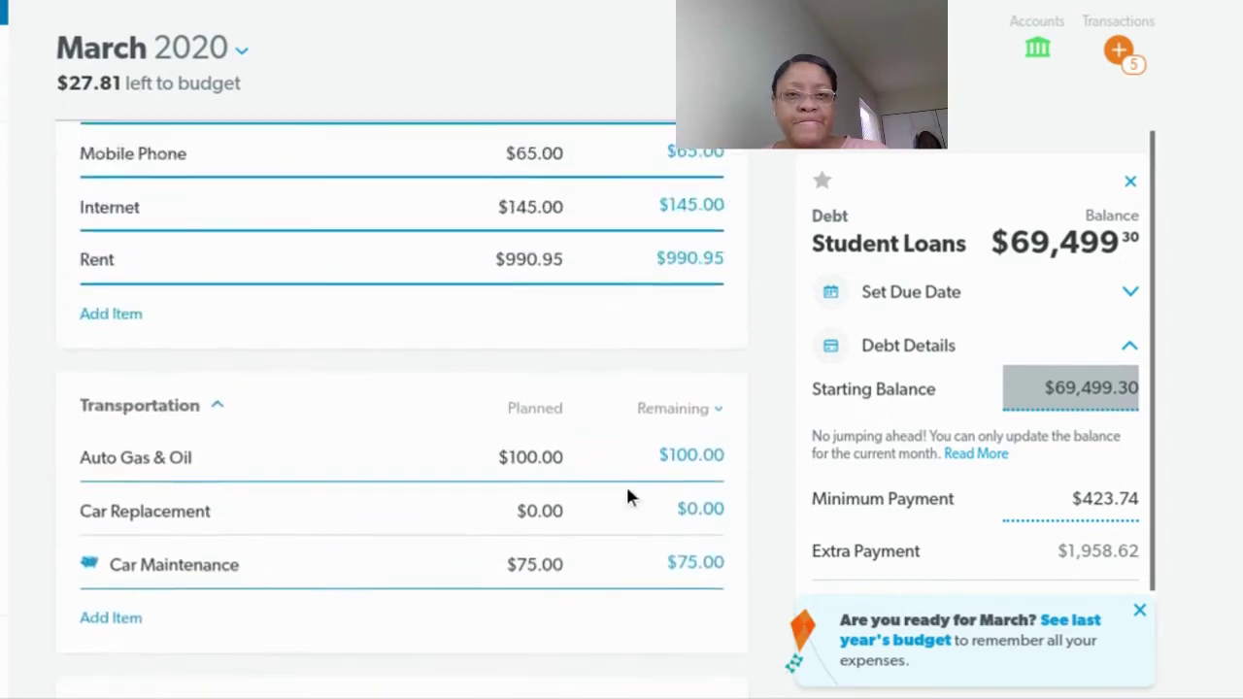
scroll(627, 496, up, 5)
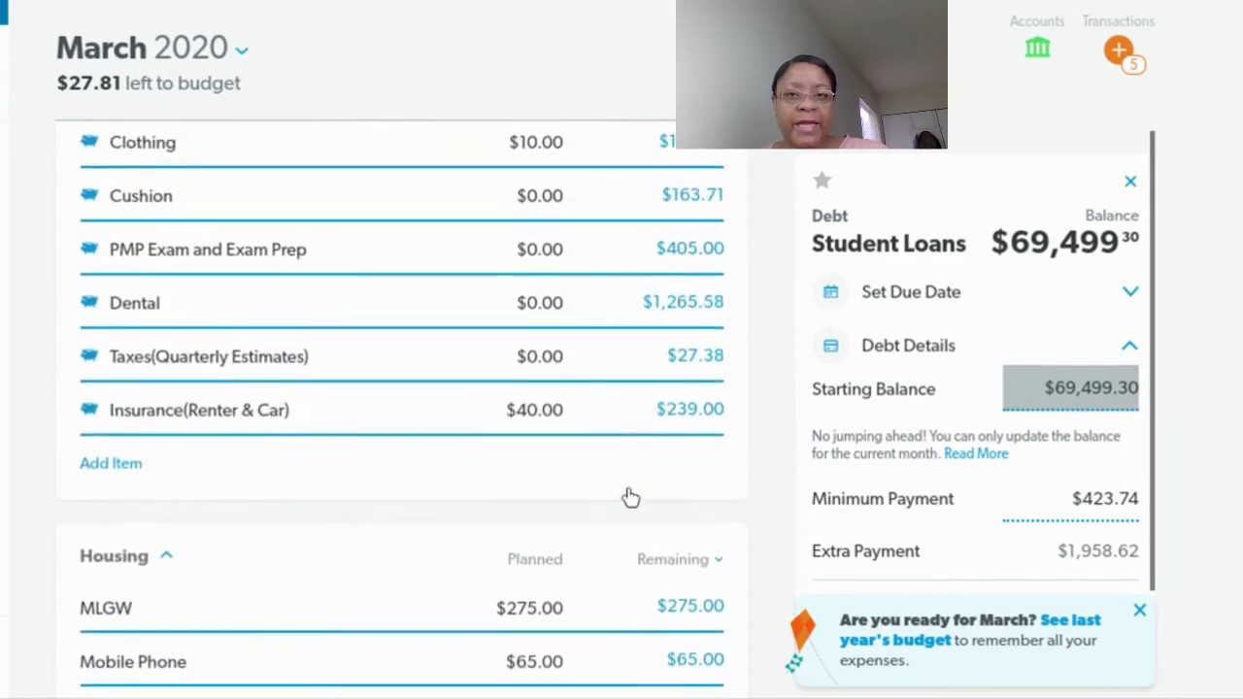
scroll(627, 498, up, 1)
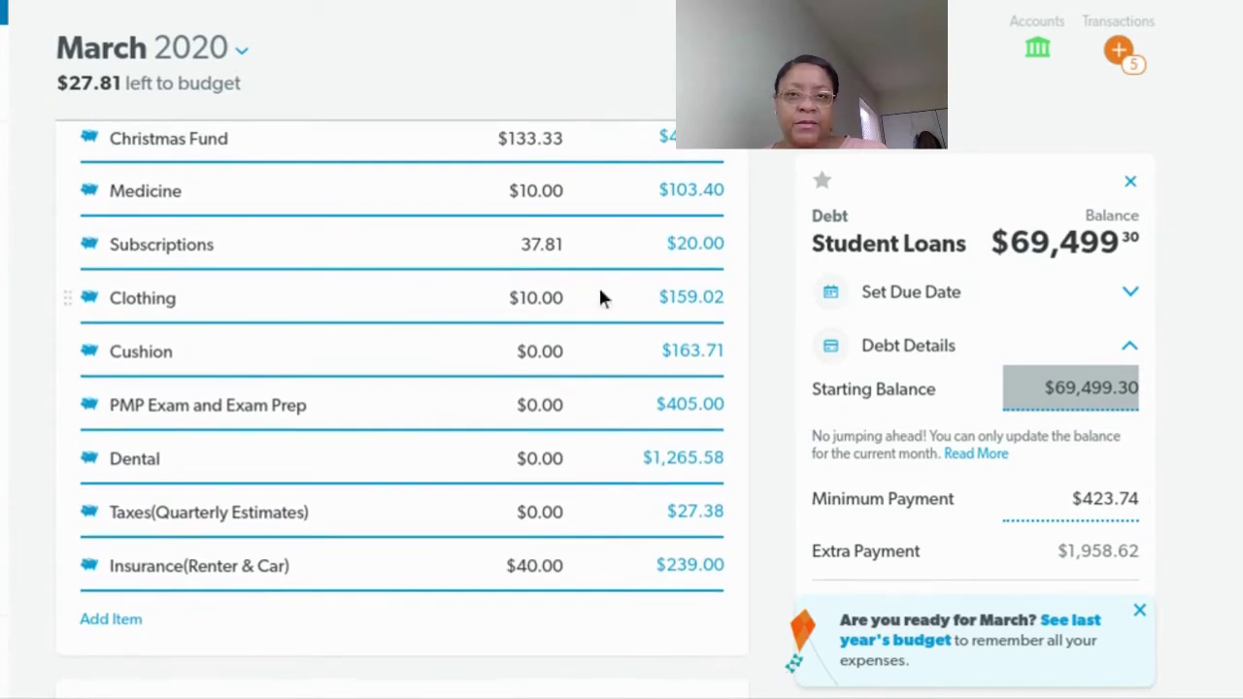
scroll(558, 345, up, 5)
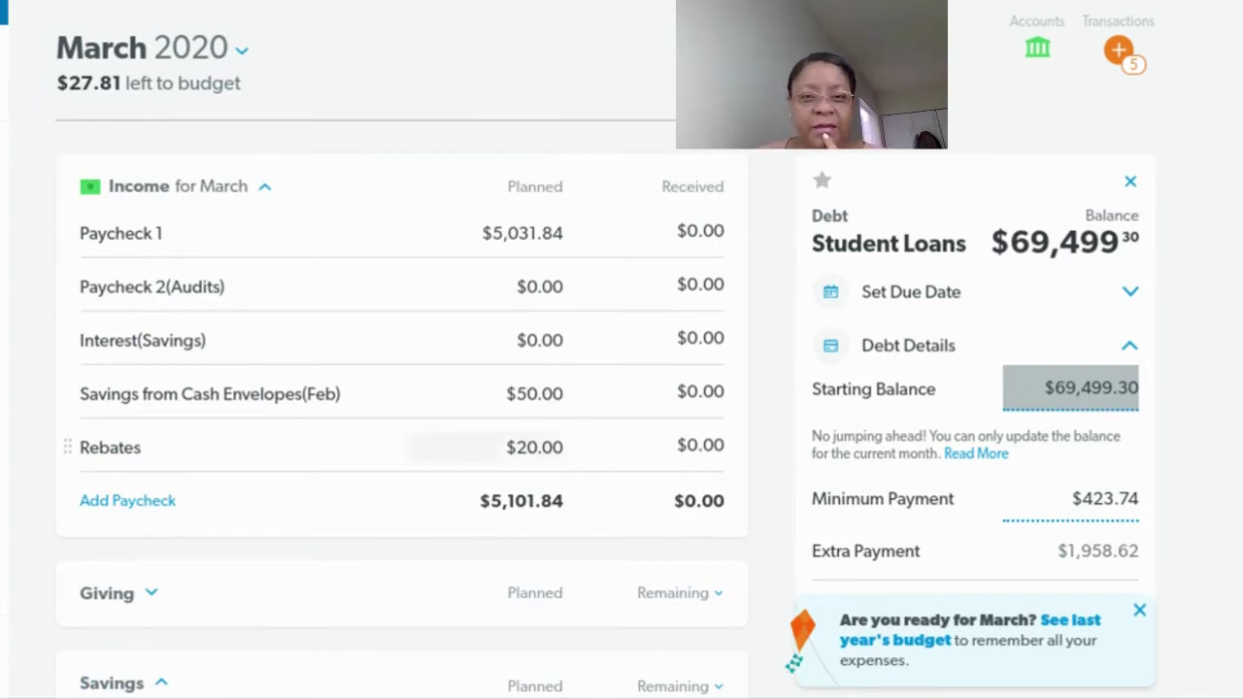
scroll(544, 460, down, 4)
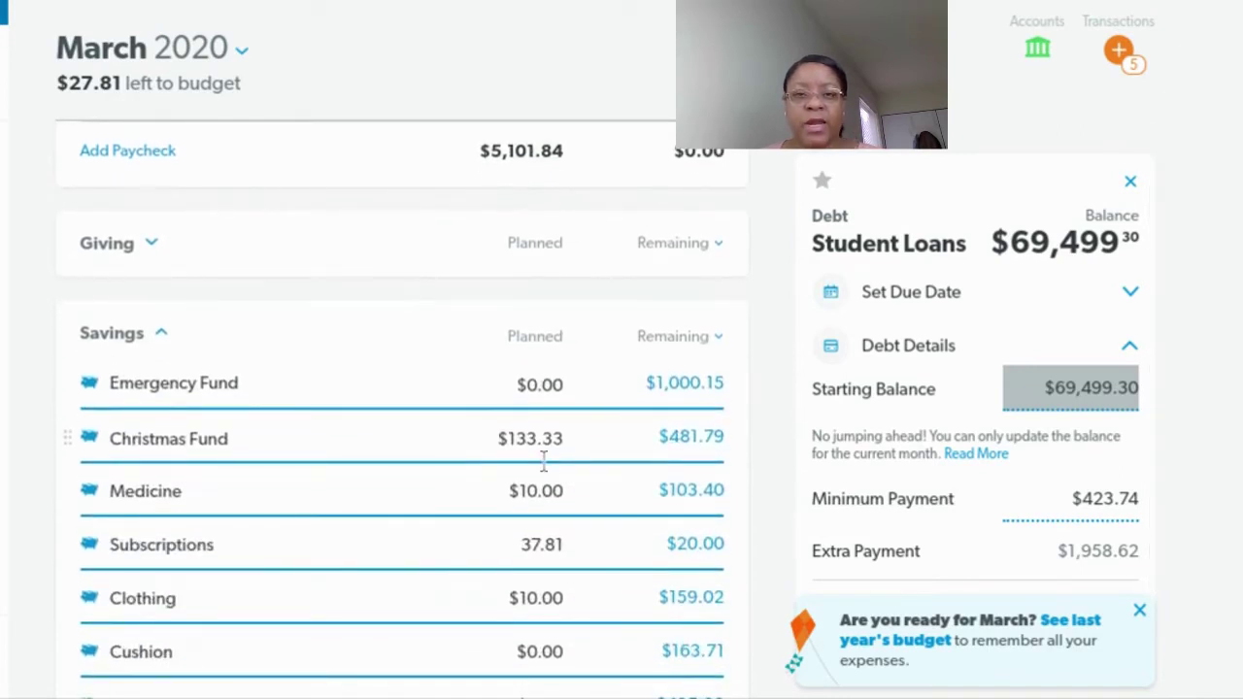
scroll(544, 460, down, 1)
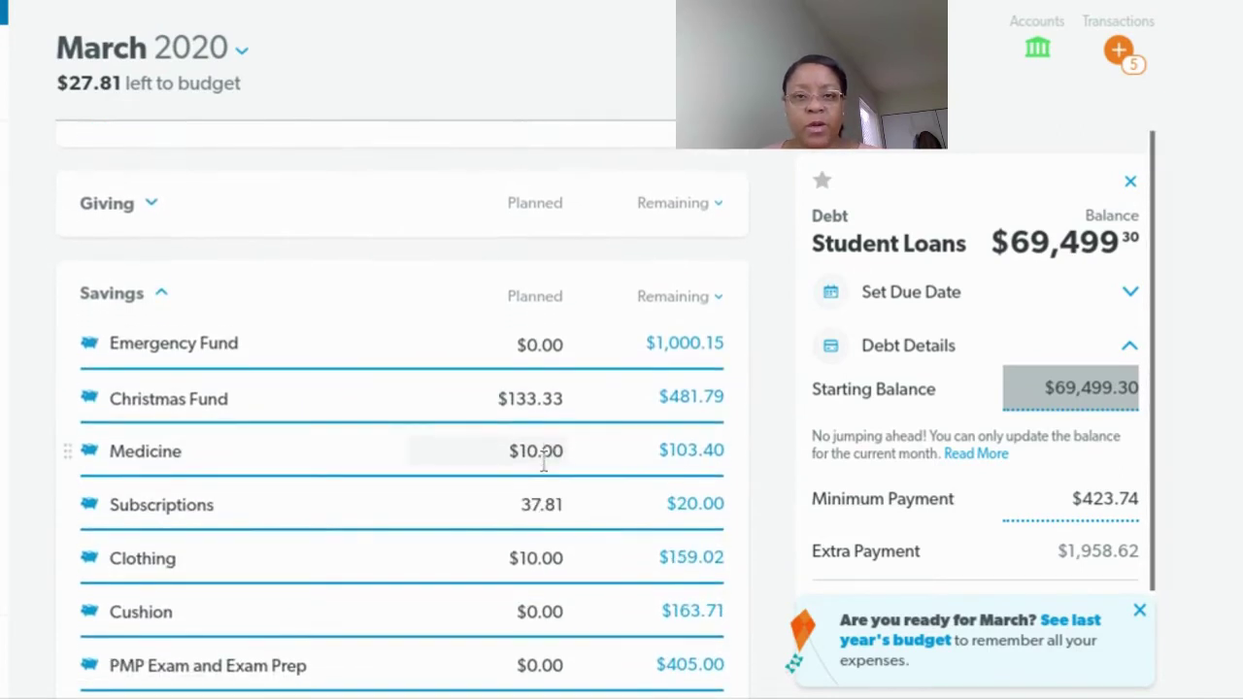
scroll(544, 464, down, 2)
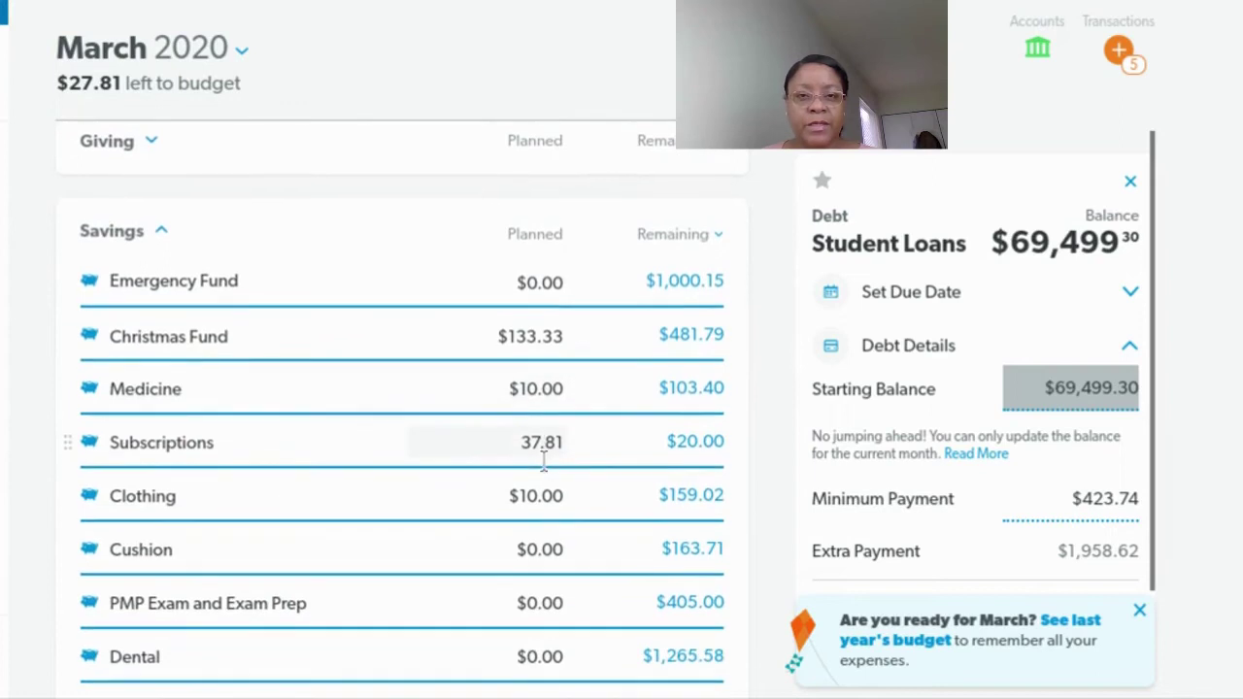
scroll(544, 462, down, 1)
scroll(543, 461, down, 1)
scroll(543, 461, down, 1)
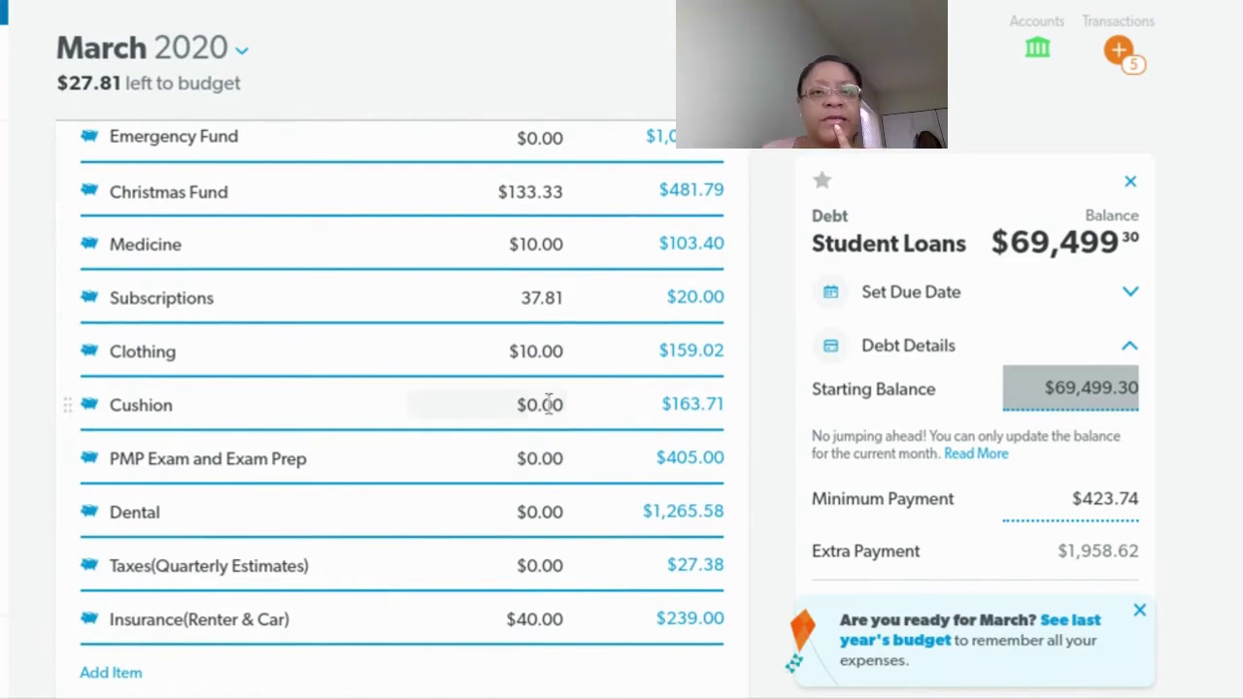
scroll(533, 408, up, 1)
scroll(532, 408, down, 15)
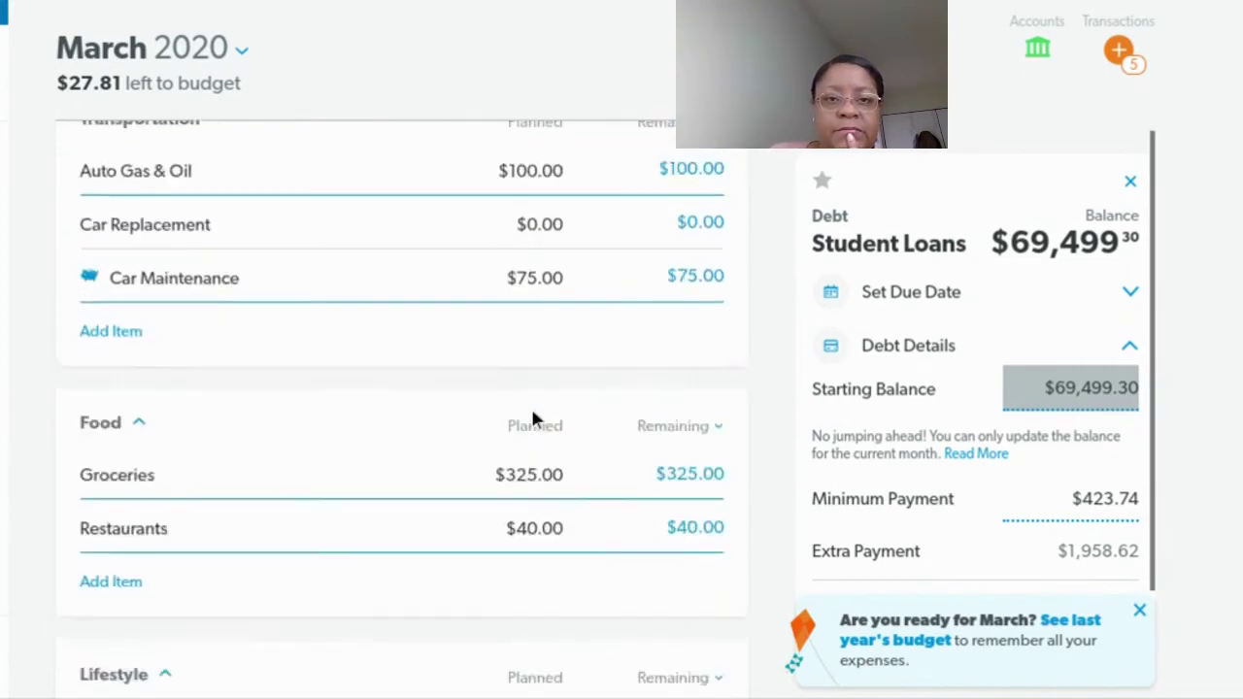
scroll(532, 419, down, 10)
scroll(527, 416, up, 15)
scroll(527, 415, up, 10)
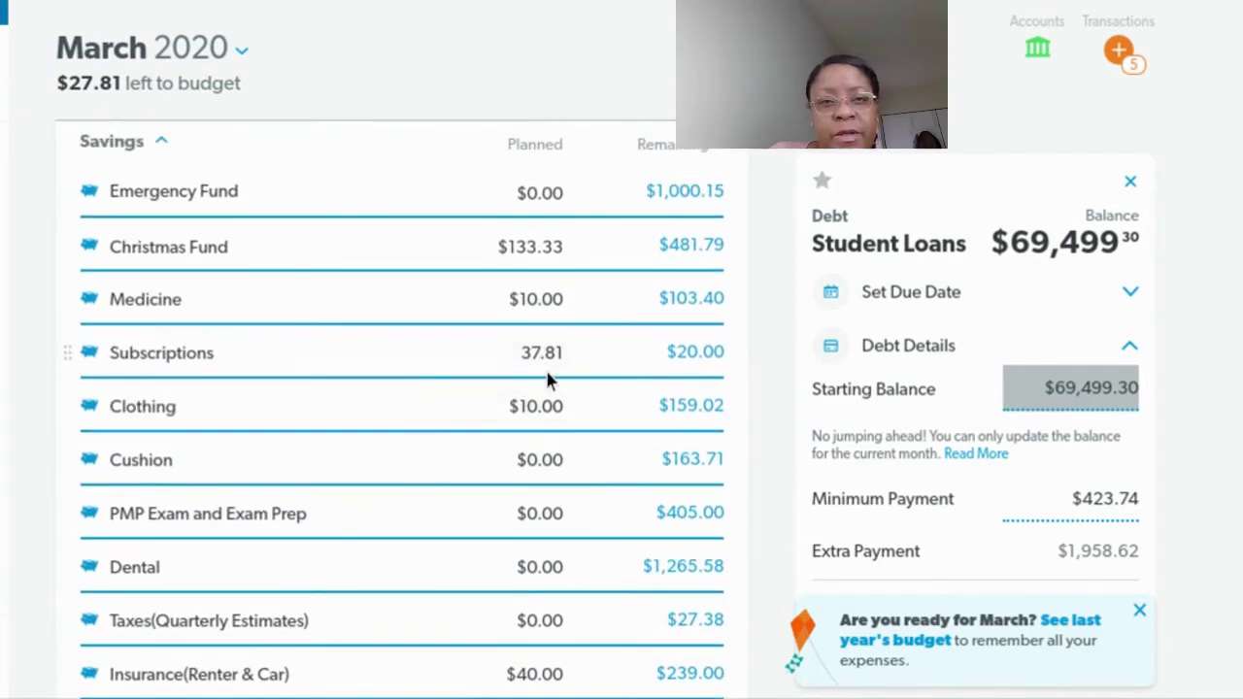
Step: Reset the planned amount of Subscriptions in the Savings group to 0, re-enter it as 37.81 and close the item details
scroll(547, 380, down, 2)
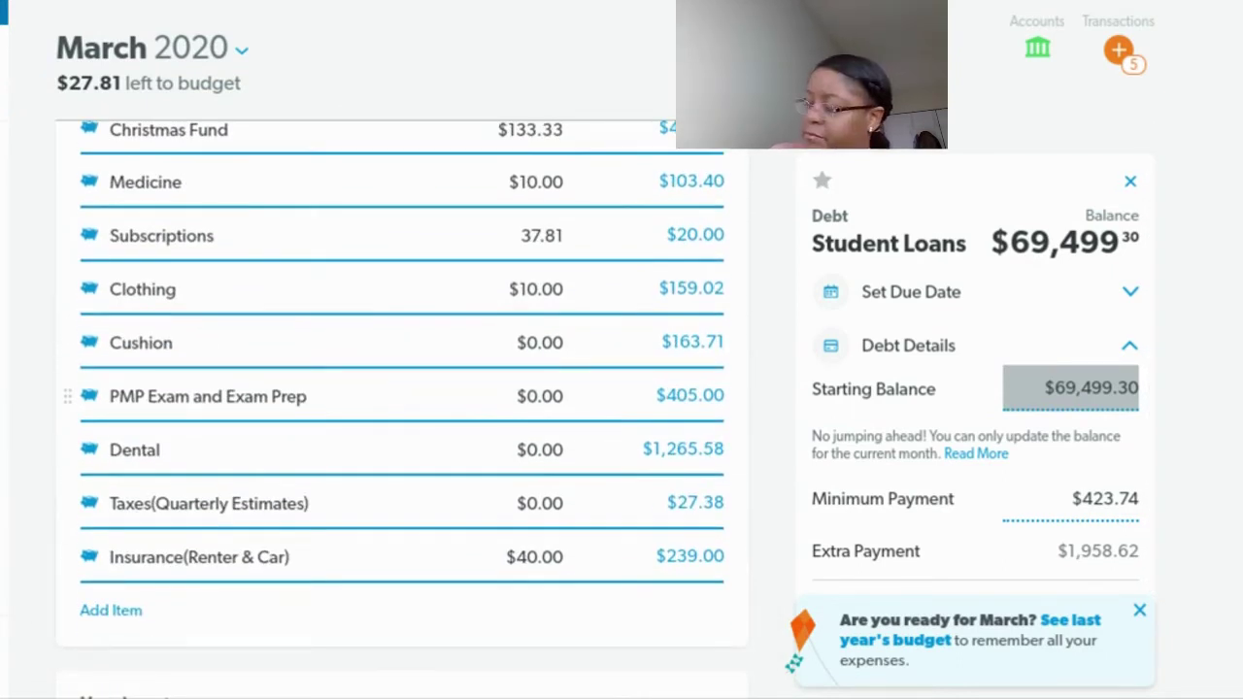
scroll(549, 408, down, 3)
scroll(549, 408, up, 5)
click(554, 404)
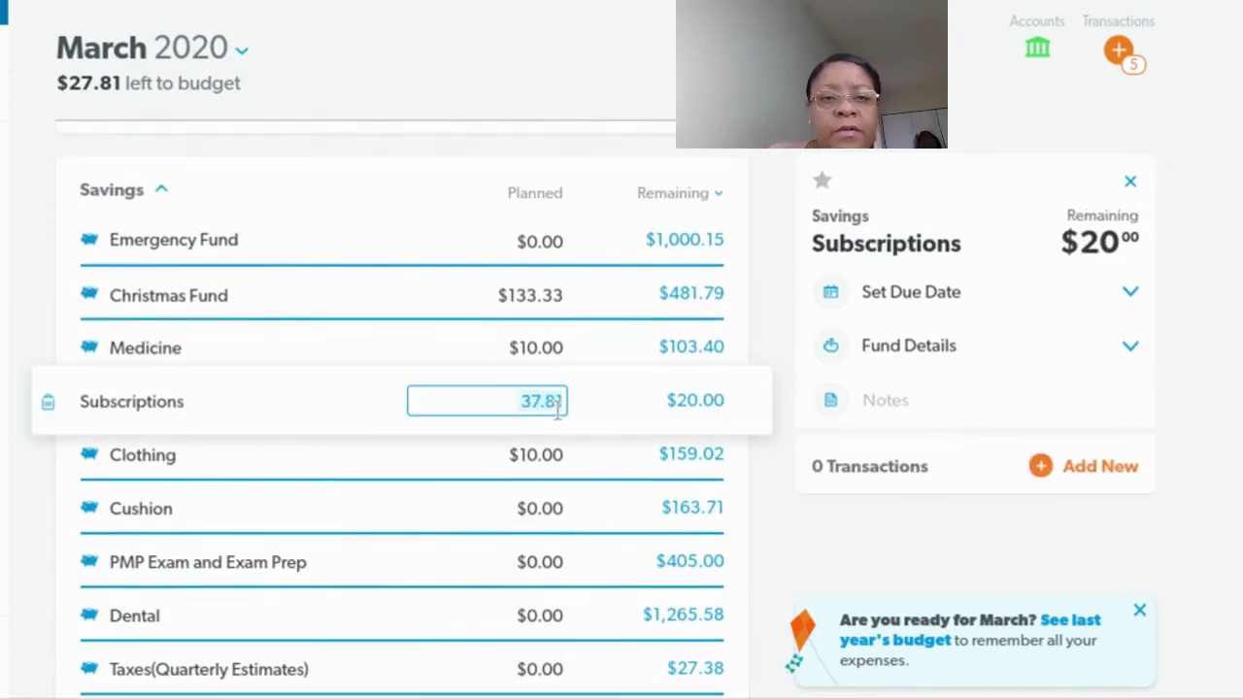
text(0)
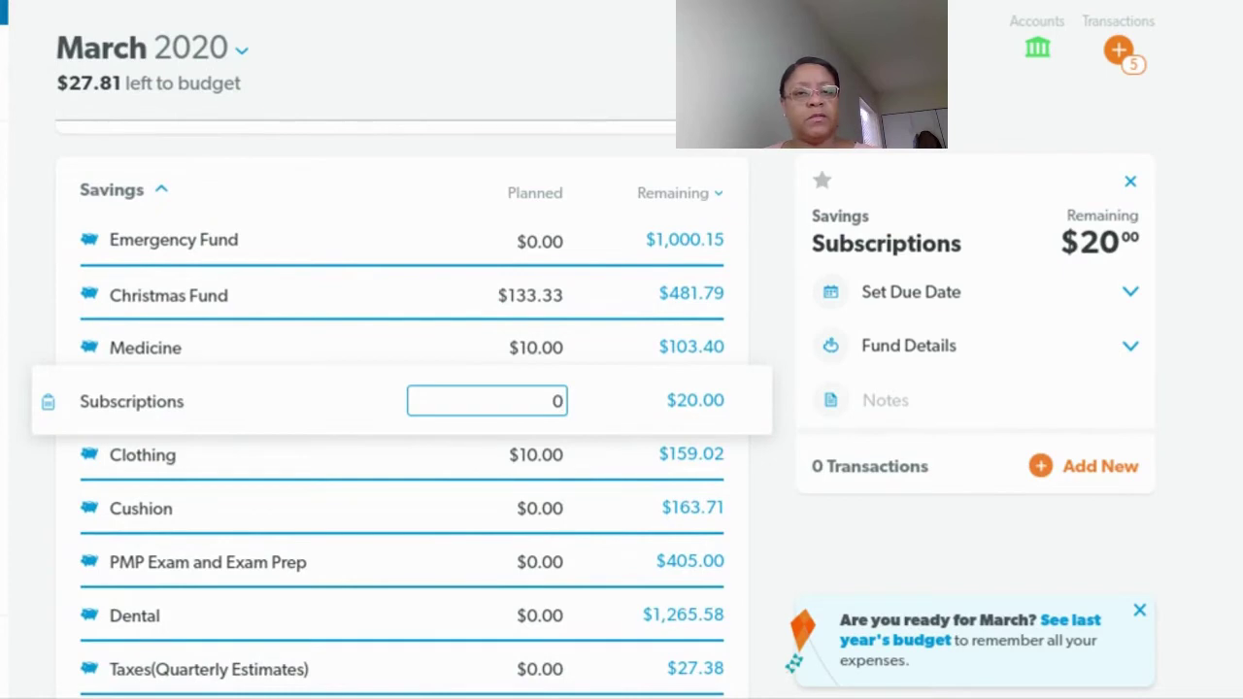
key(Tab)
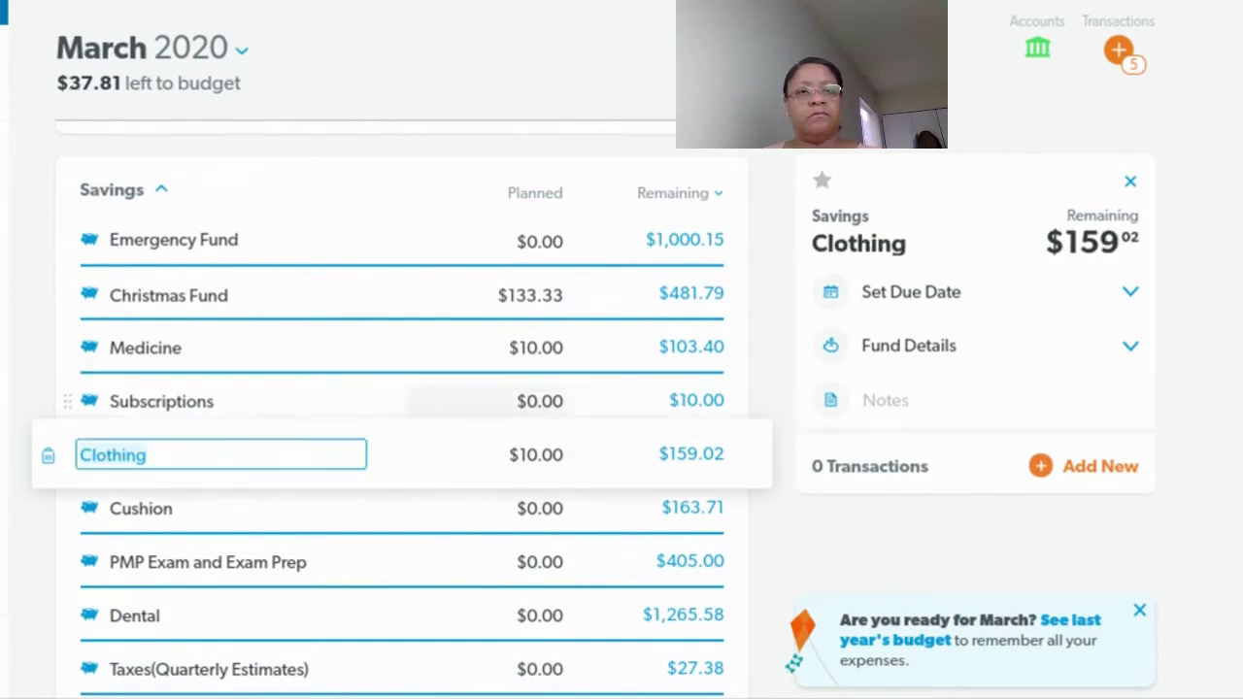
click(544, 400)
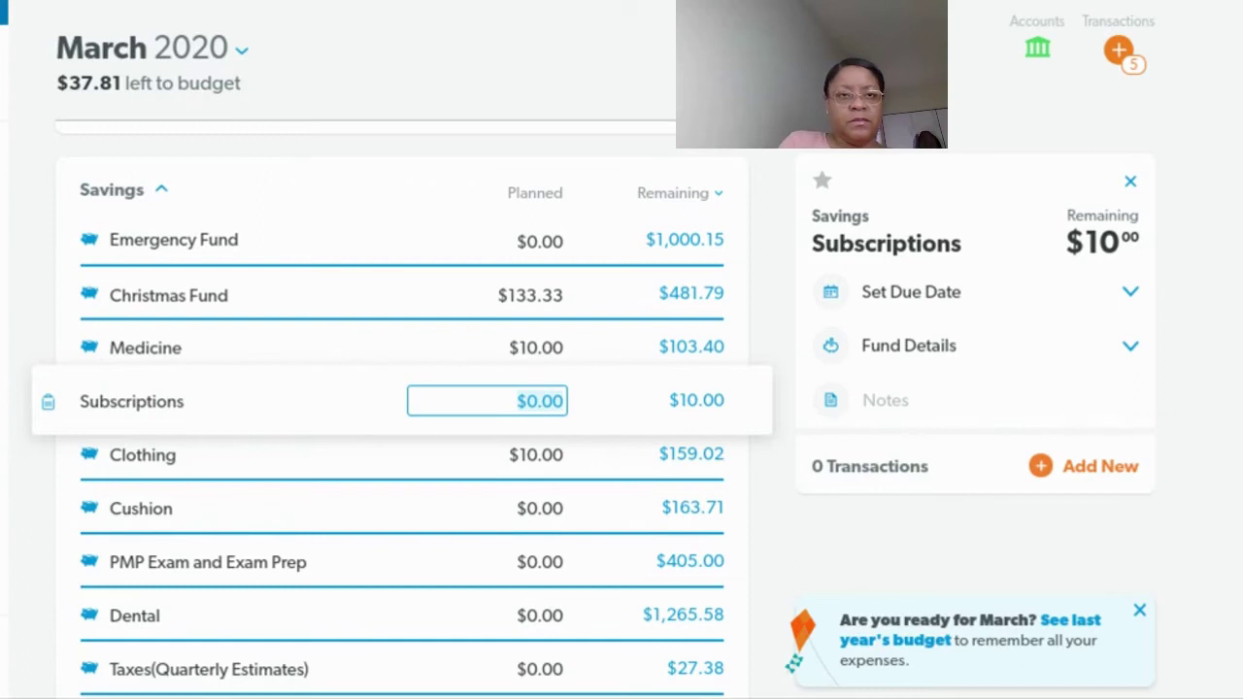
text(37.)
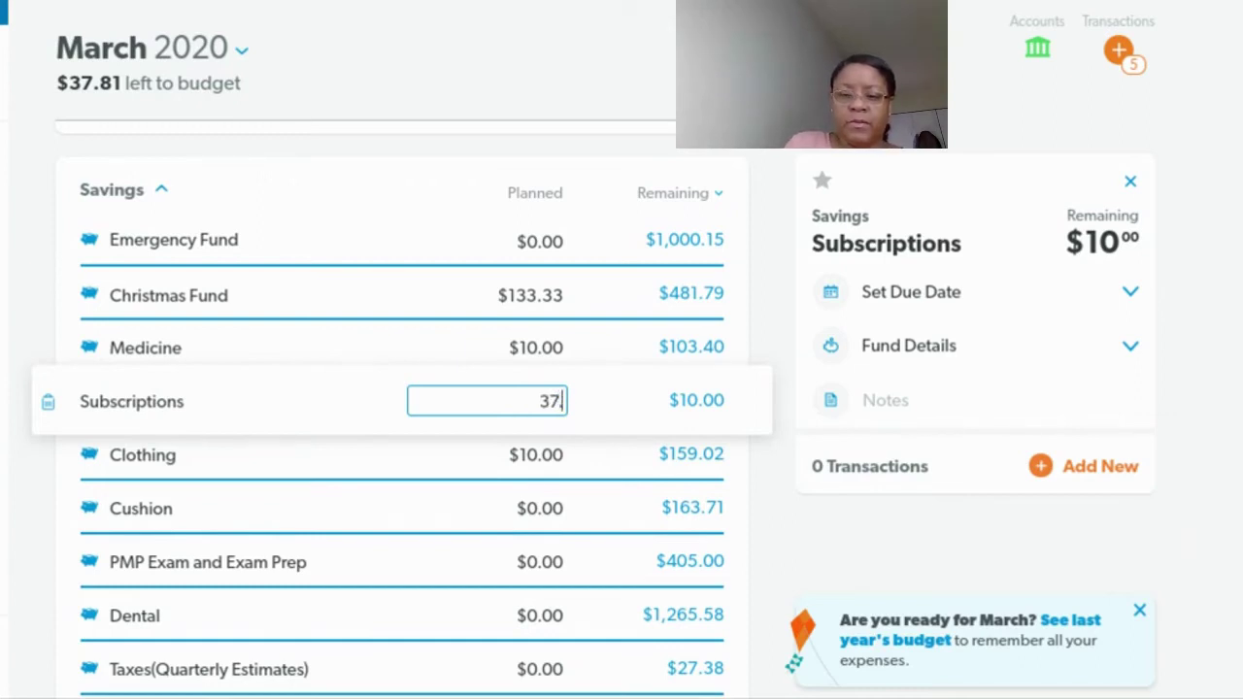
text(81)
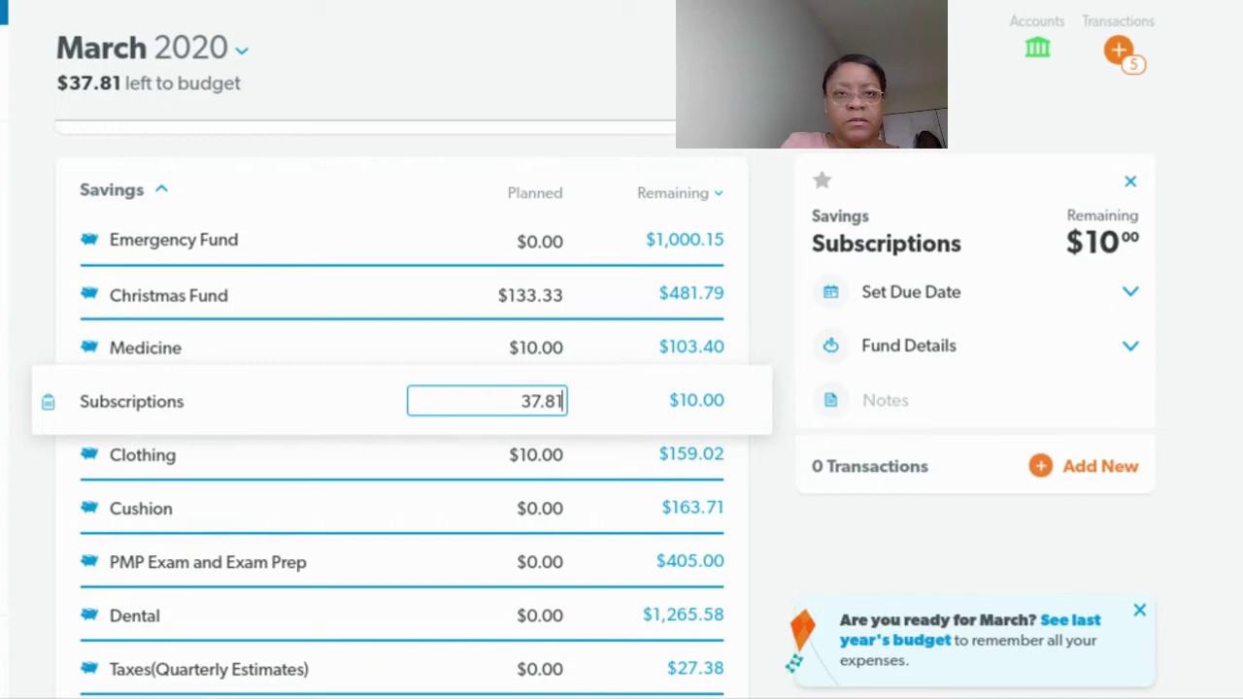
key(Tab)
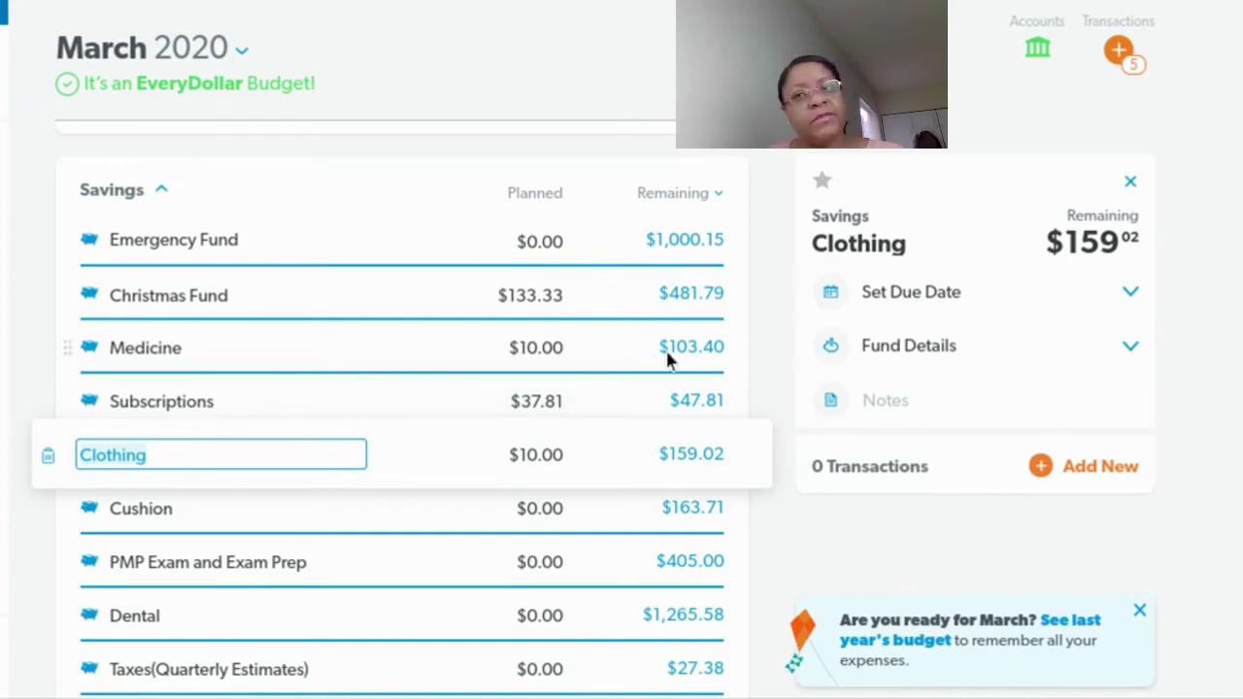
click(1128, 186)
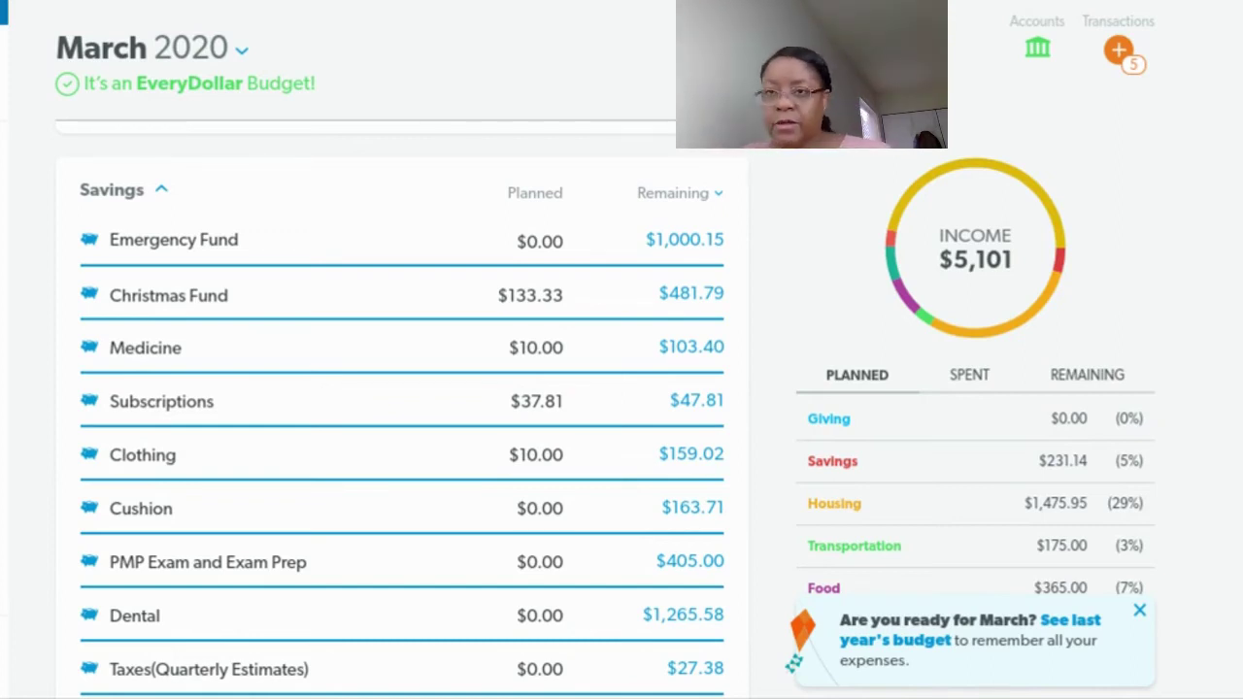
Step: Add a new expense transaction of 990.95 dated 03/01/20 without a merchant or budget item
click(1115, 57)
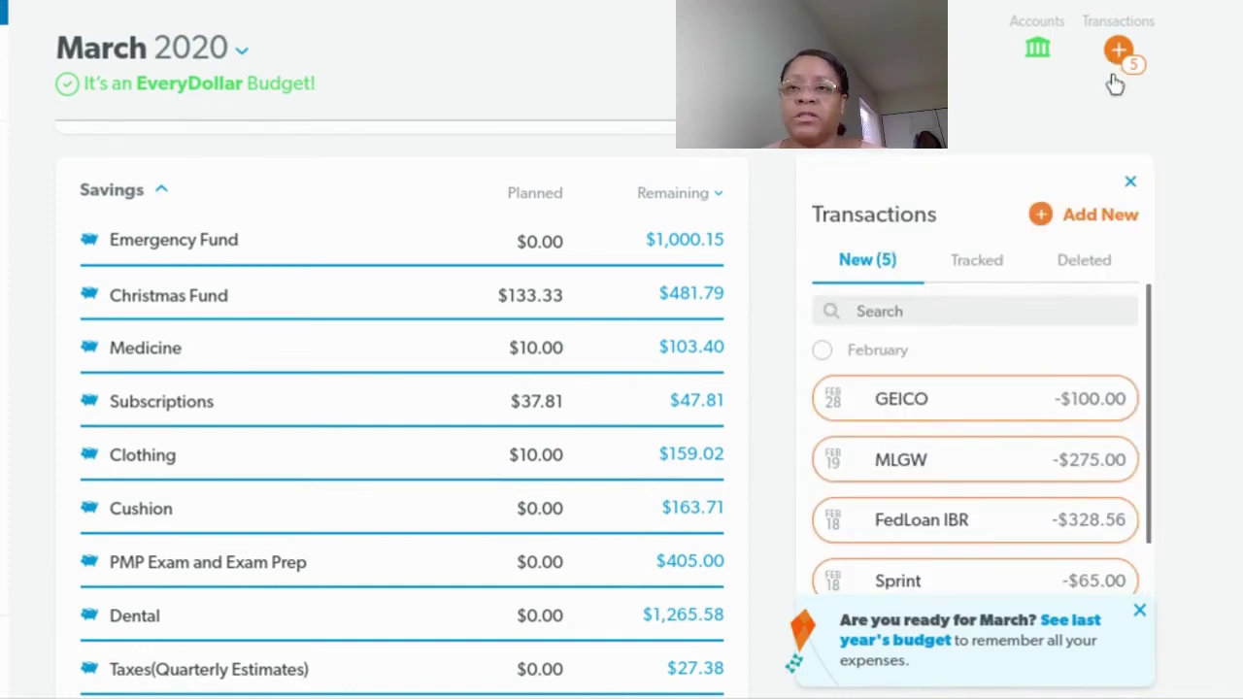
click(1043, 218)
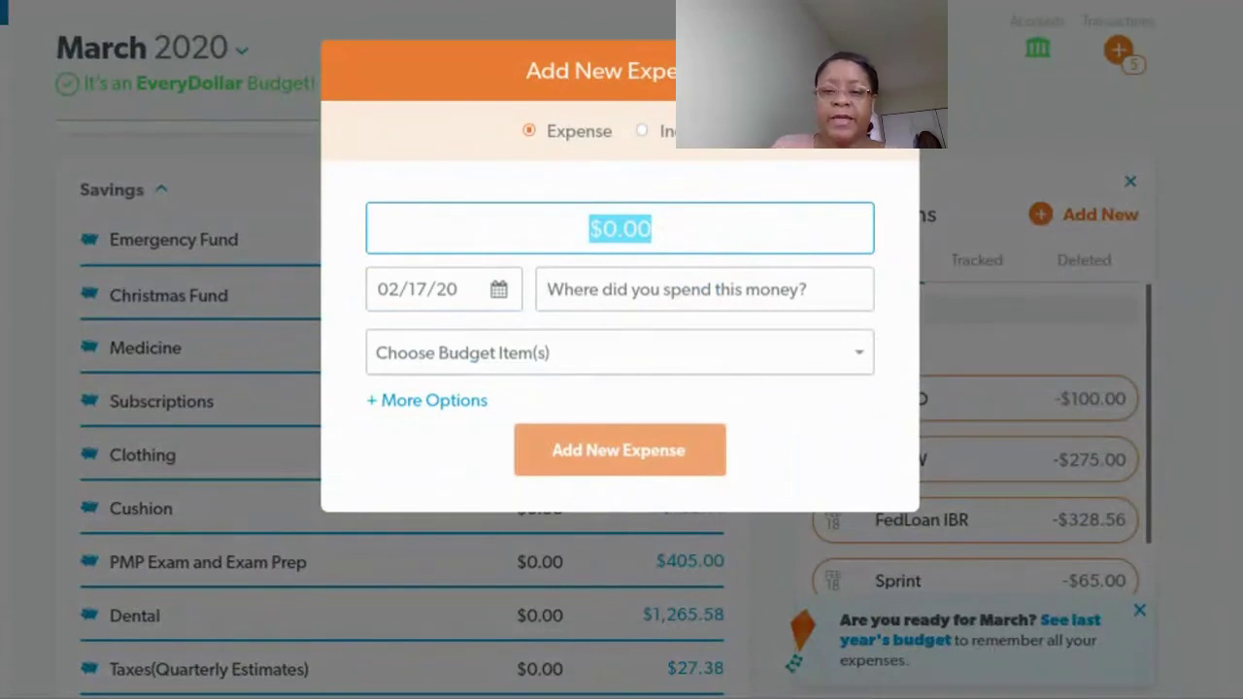
text(990.95)
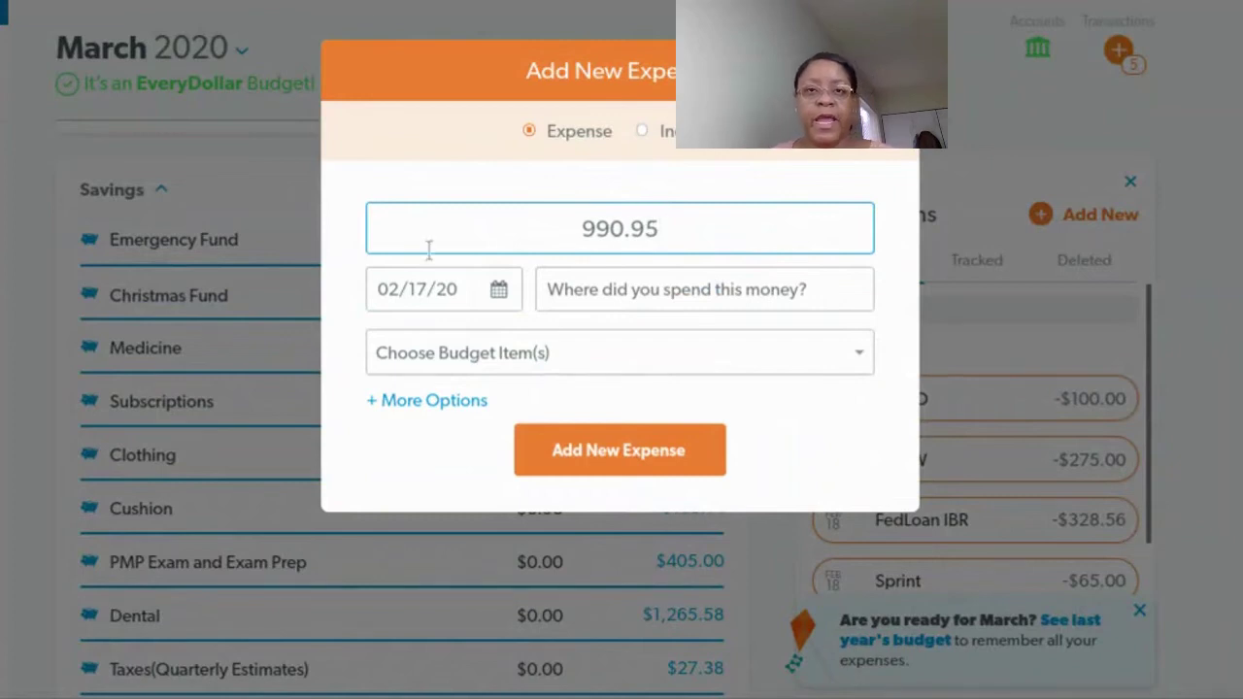
click(498, 289)
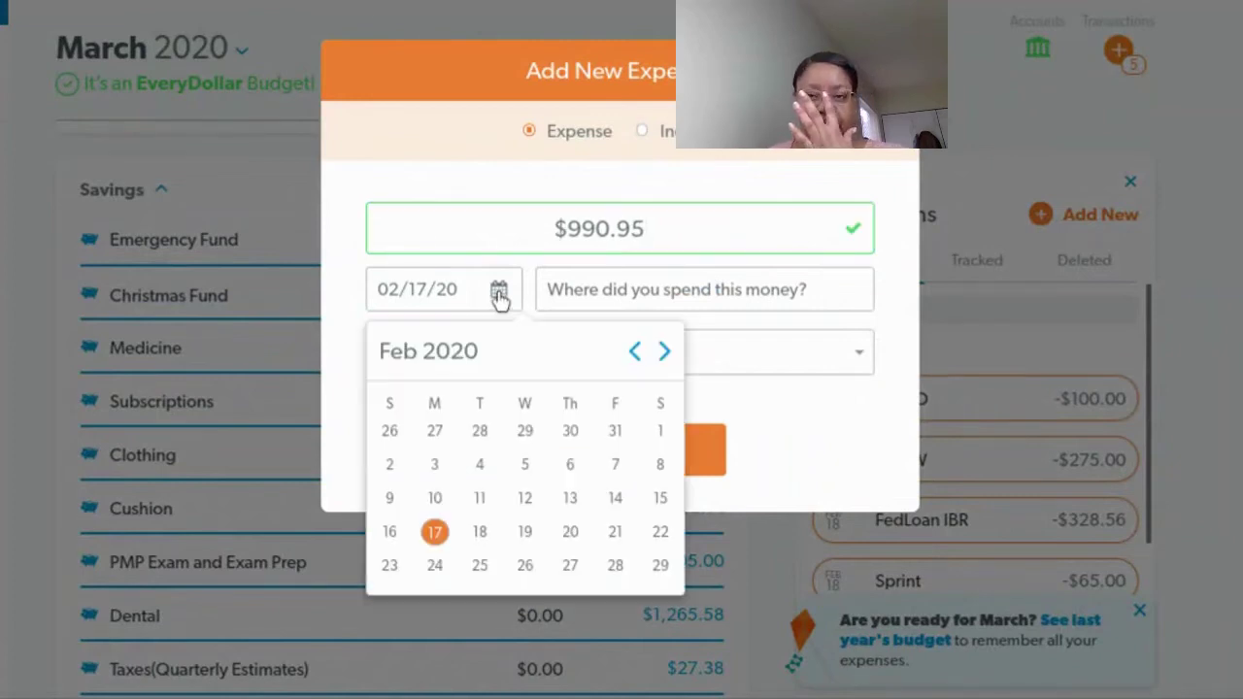
click(664, 352)
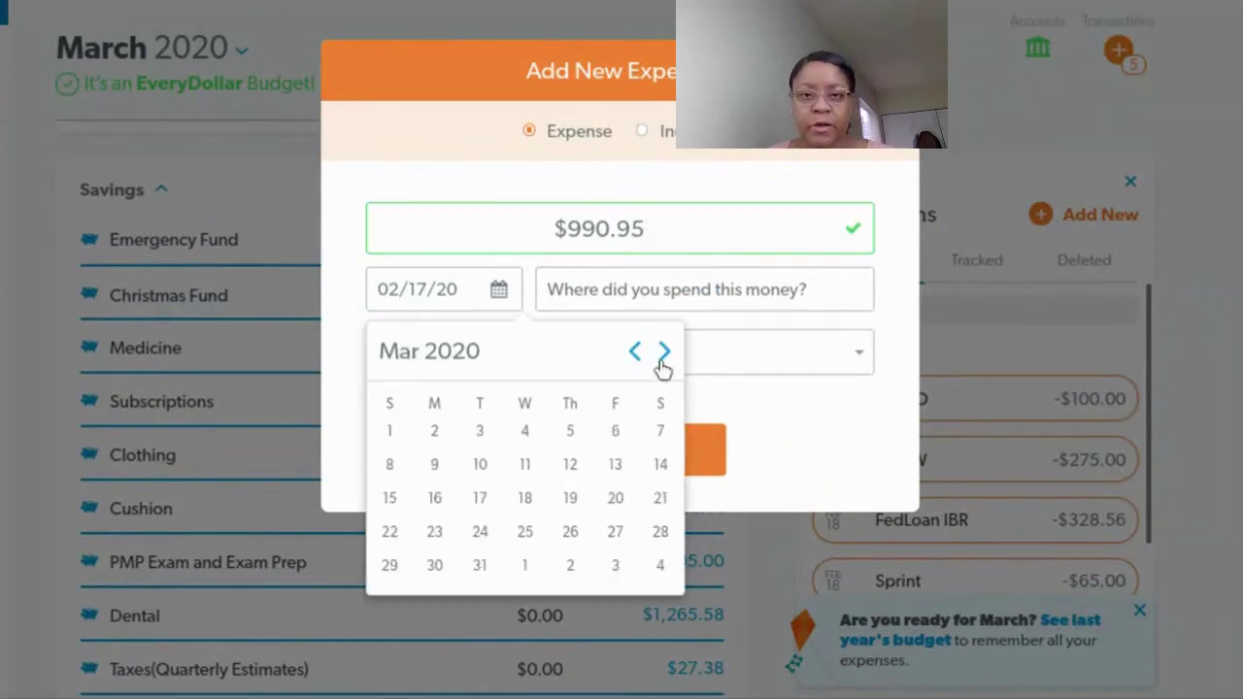
click(392, 433)
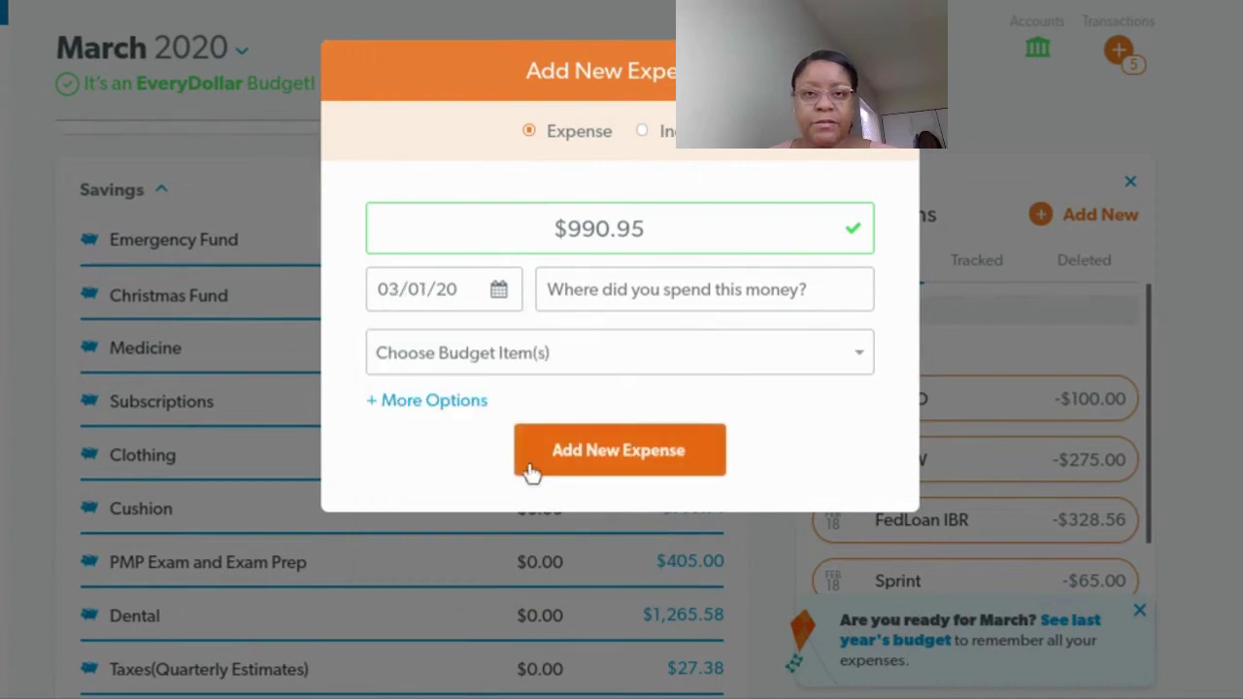
click(583, 460)
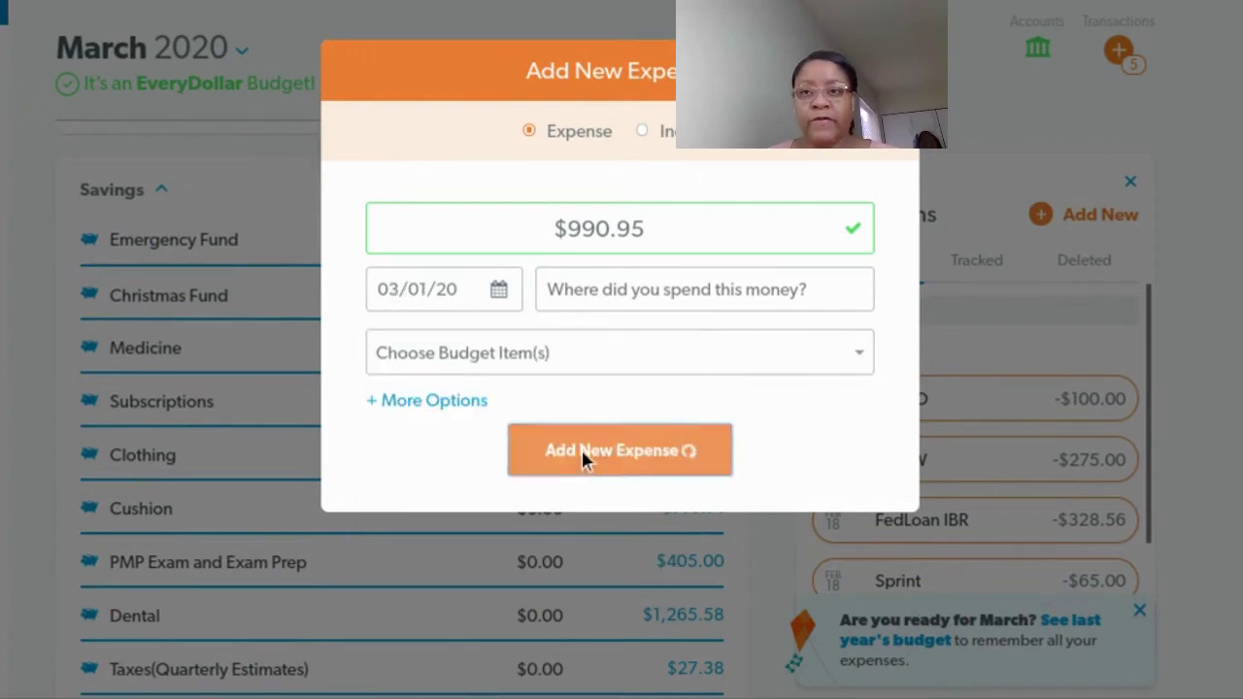
Step: Edit the 990.95 expense dated March 1 to name its merchant Rent, and save the change
mouse_move(1052, 417)
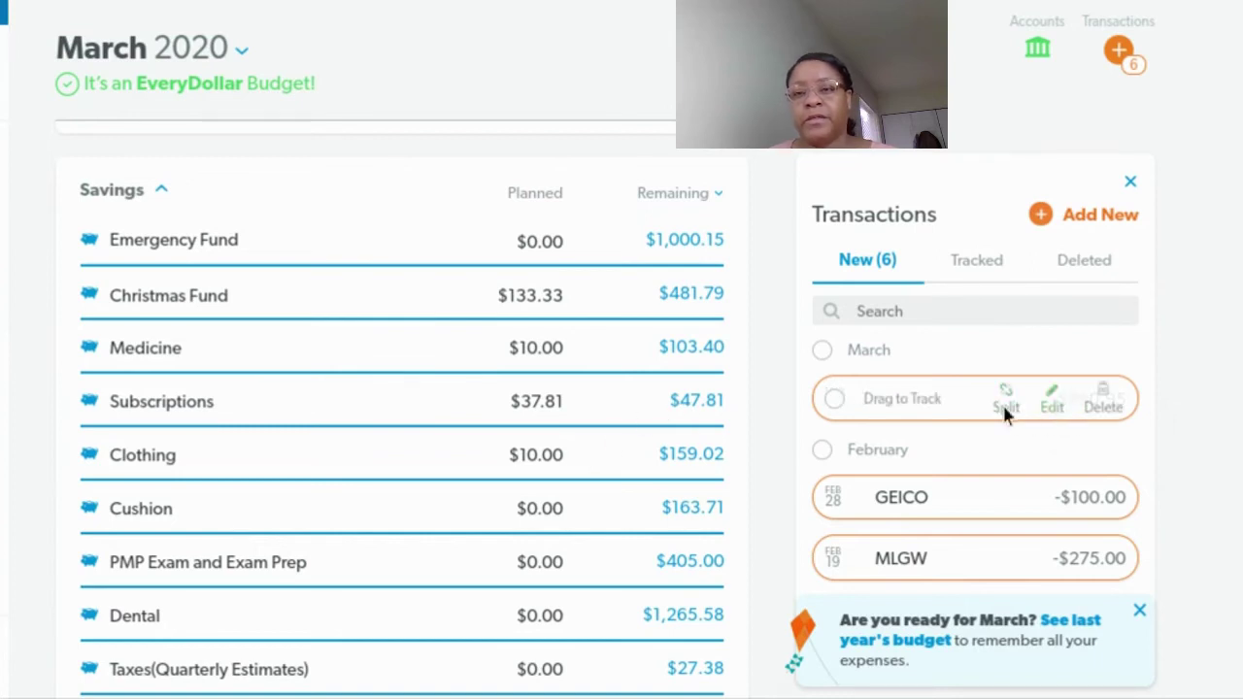
click(1008, 412)
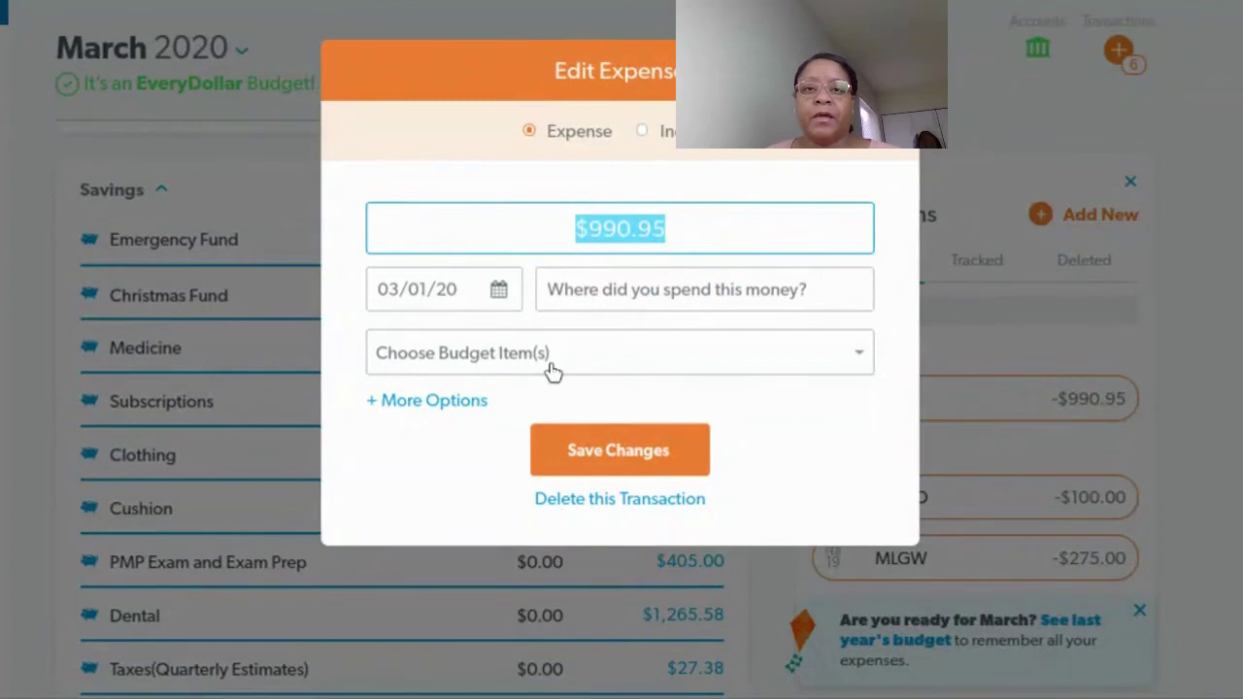
click(682, 297)
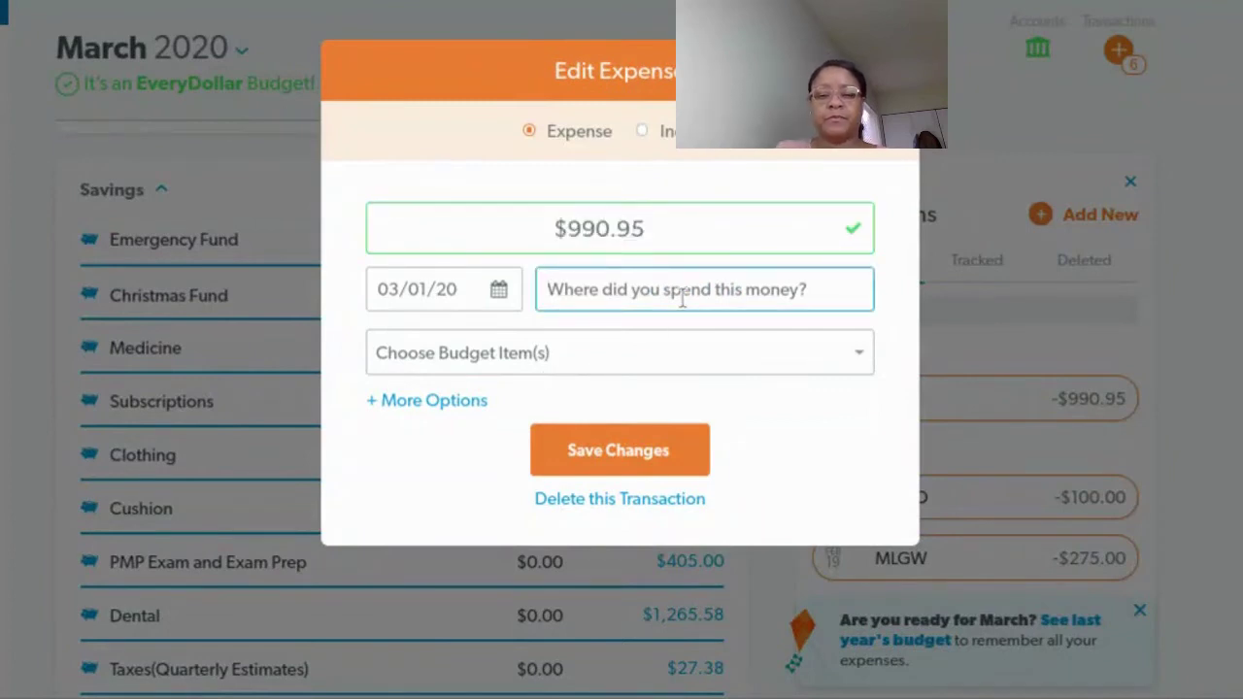
text(Rent)
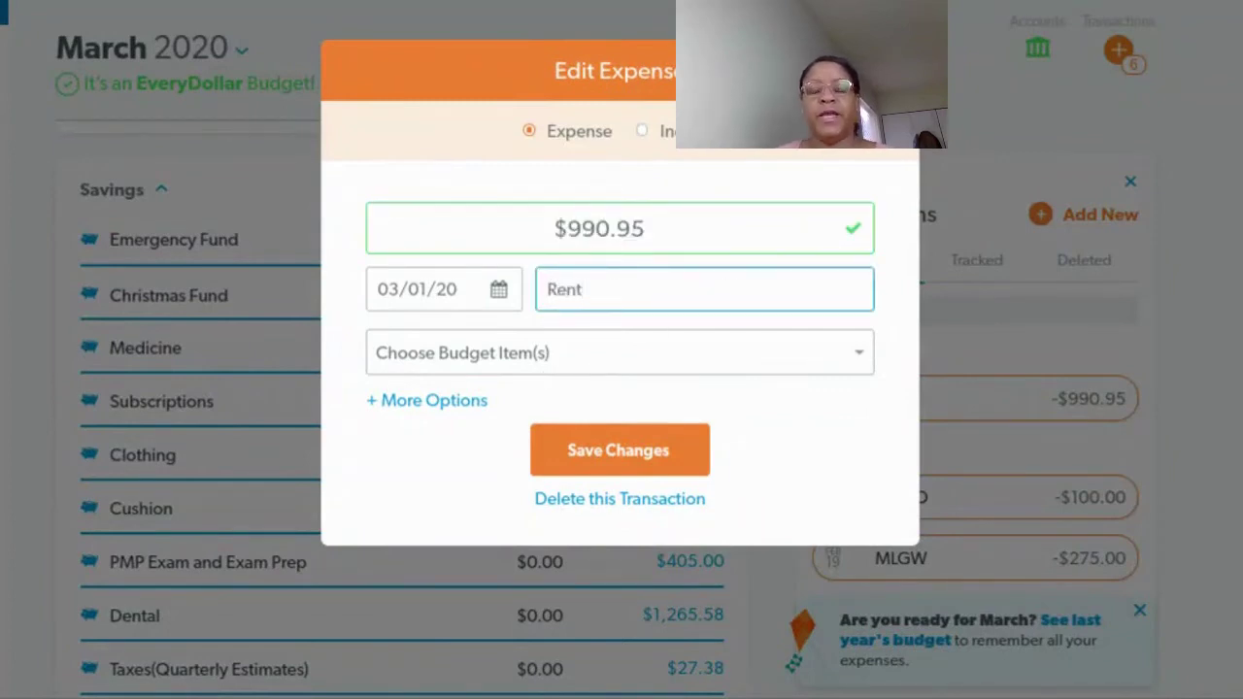
click(626, 453)
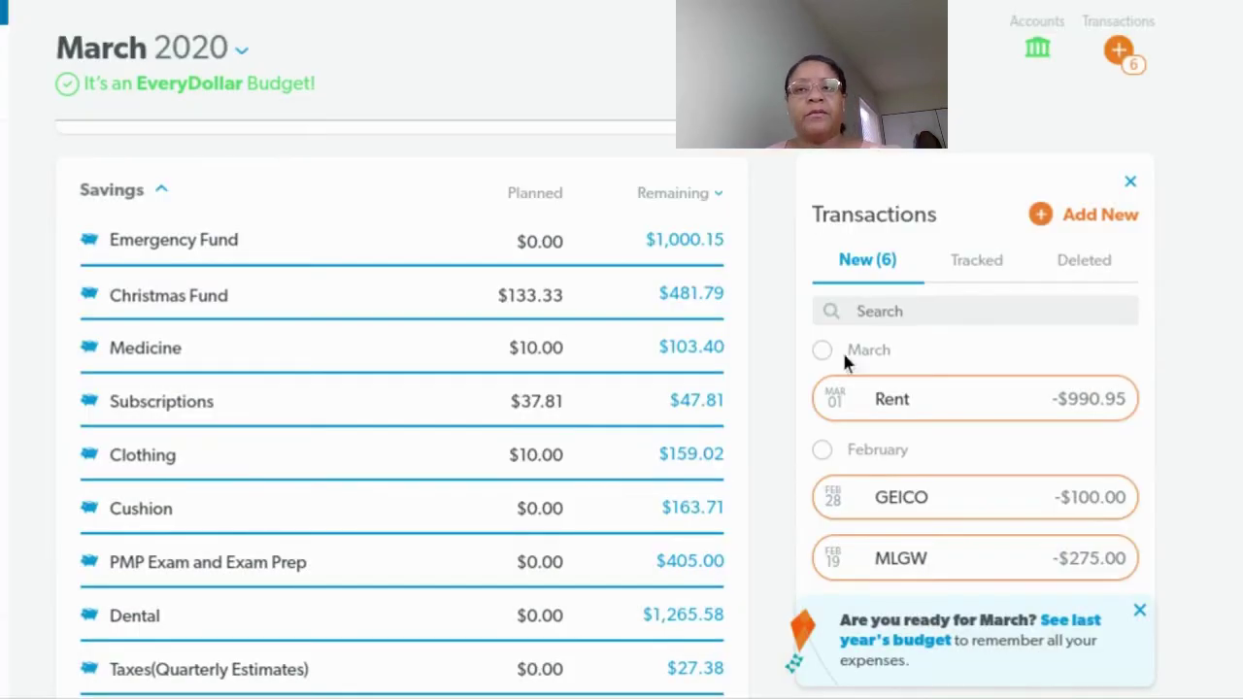
Step: Add a new expense transaction of 25.00 for Assurant, keeping the default date and choosing no budget item
click(1066, 219)
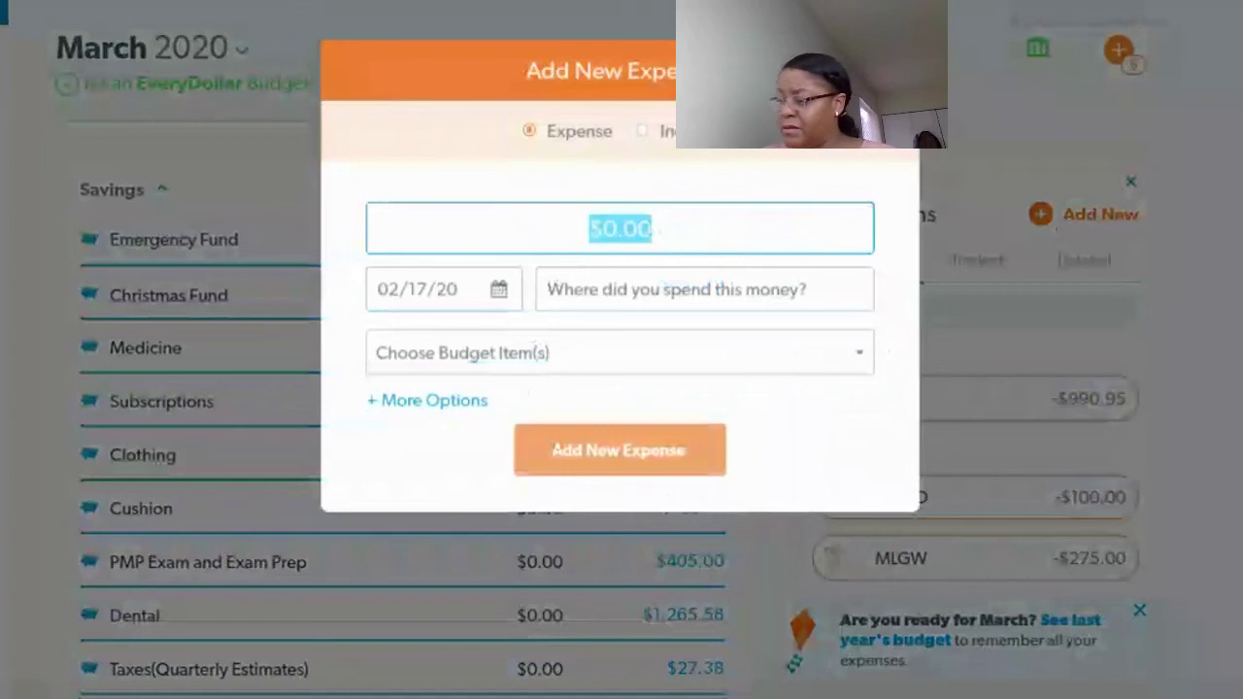
text(25)
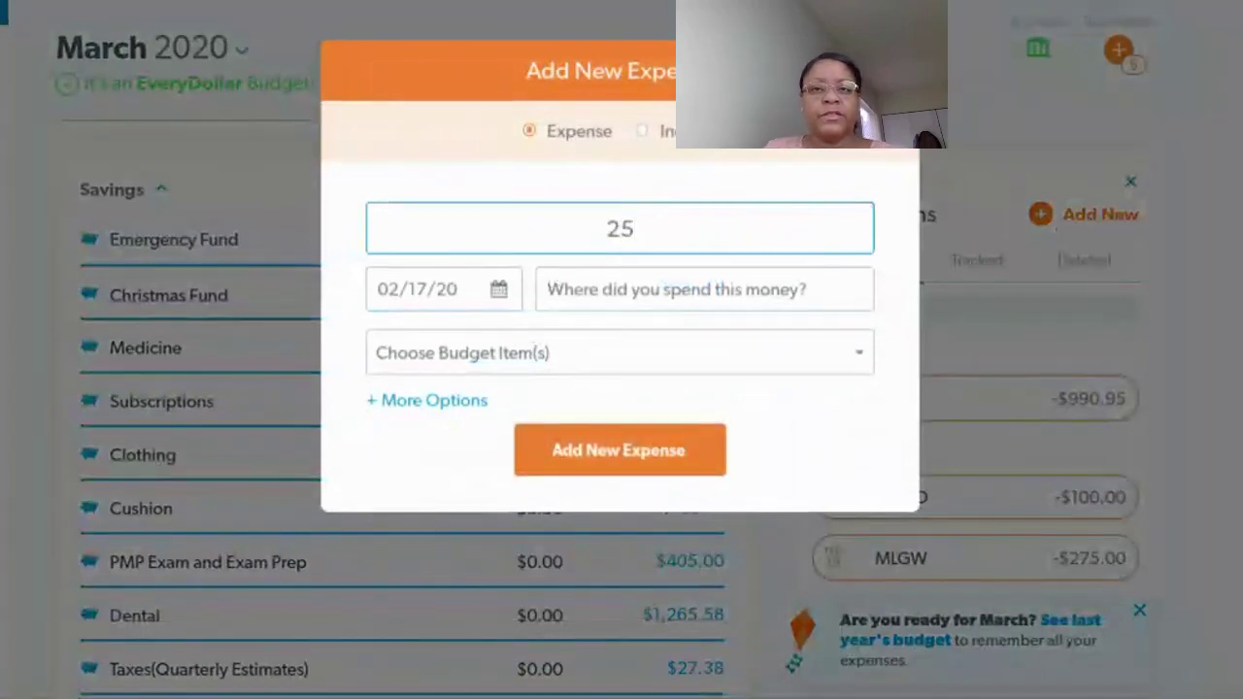
key(Tab)
key(Tab)
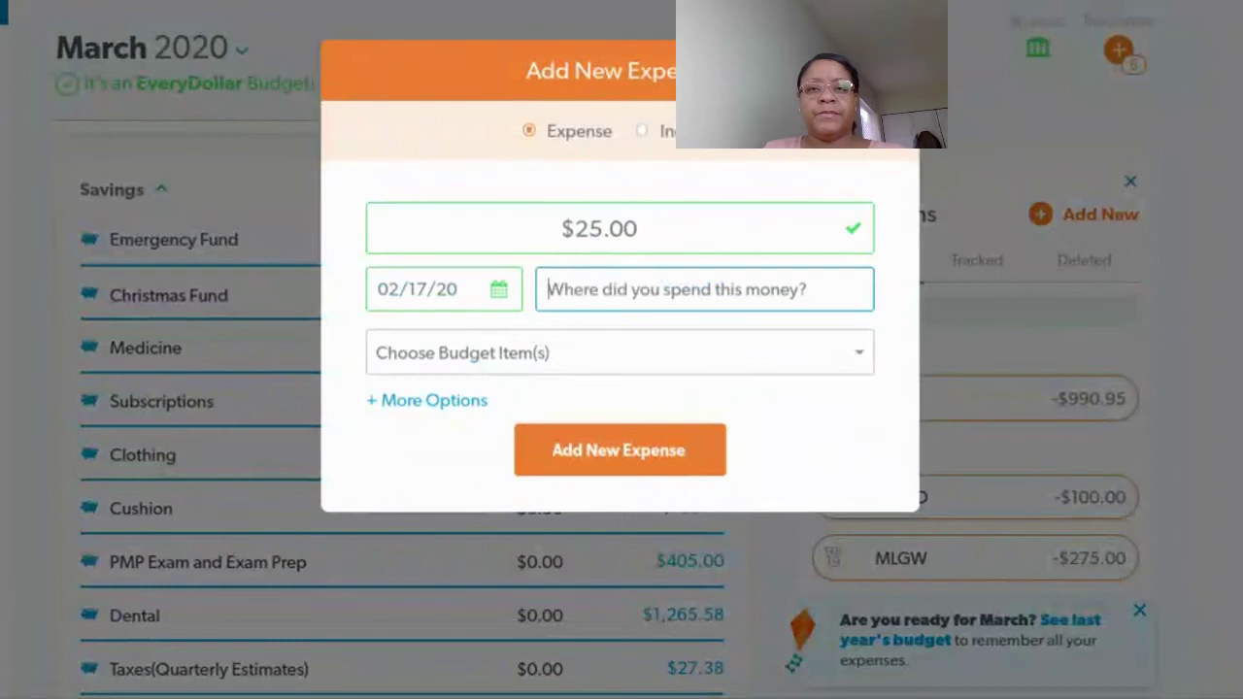
text(Assurant)
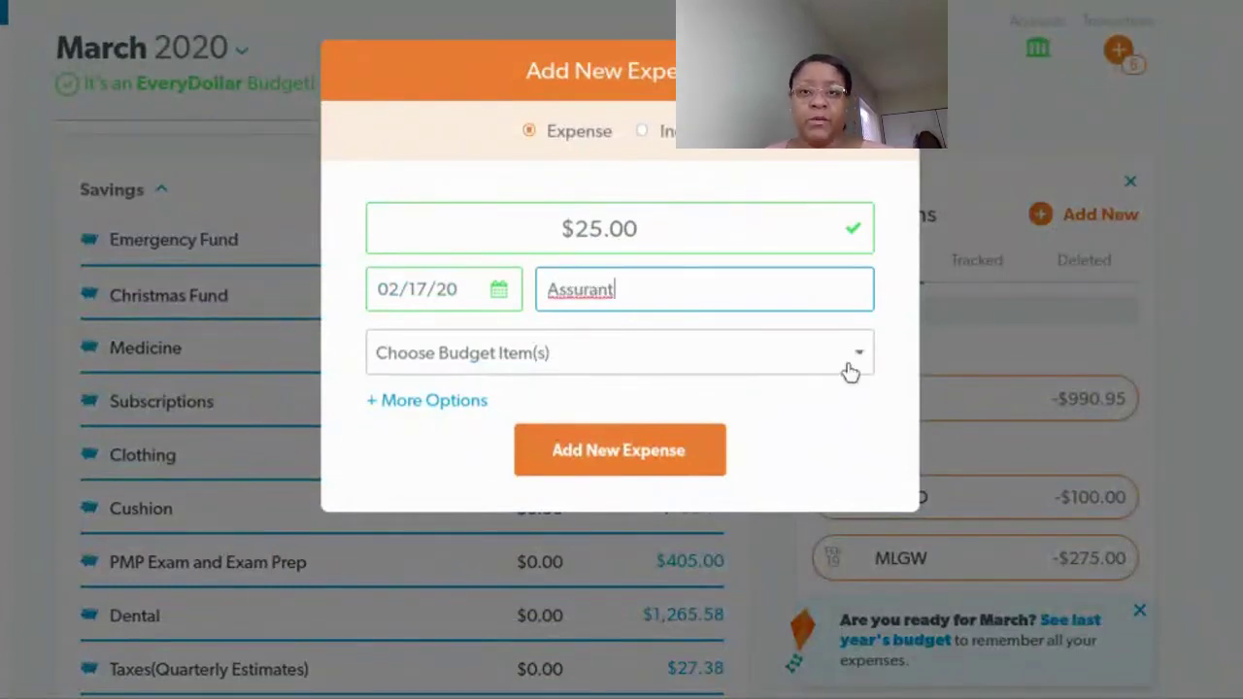
click(663, 454)
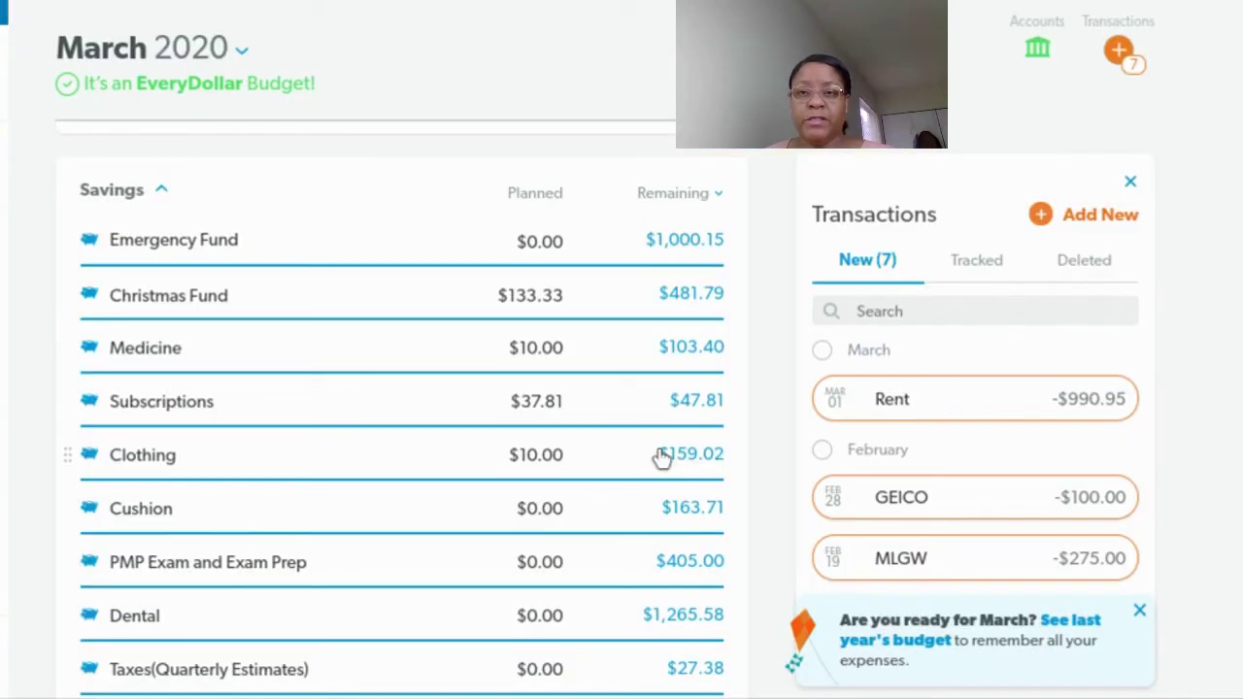
Step: Change the date of the Assurant expense to 03/01/20 and save the transaction
mouse_move(969, 529)
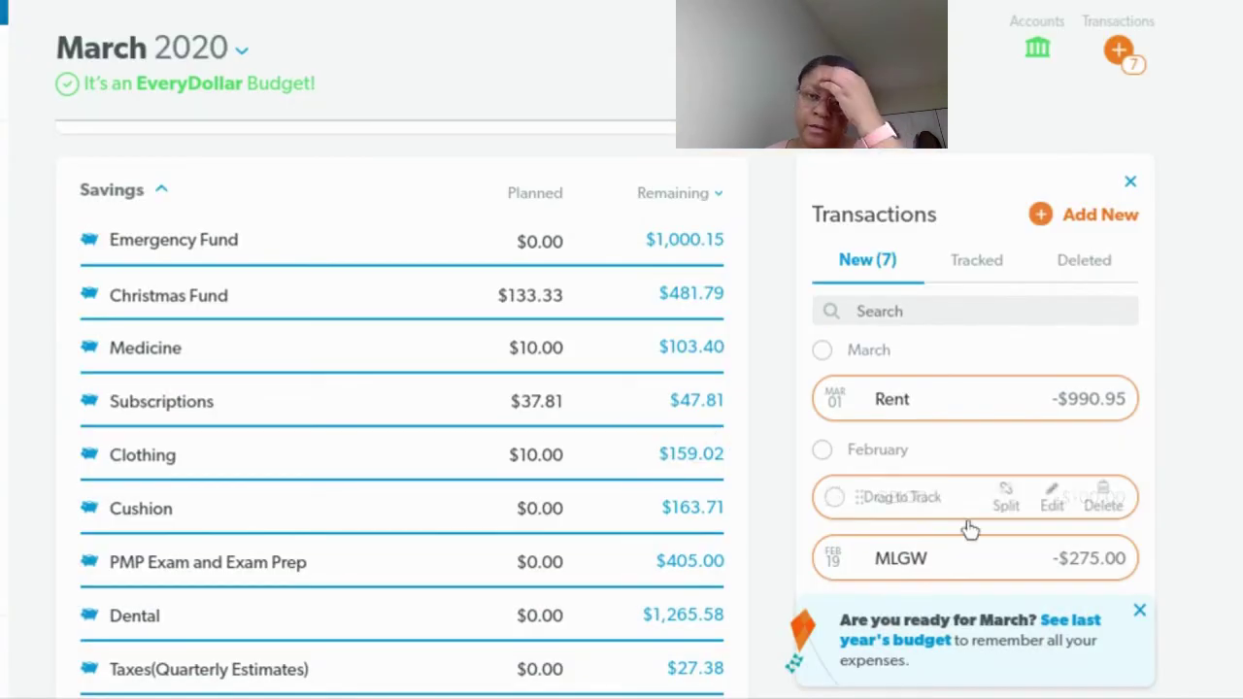
scroll(969, 529, down, 5)
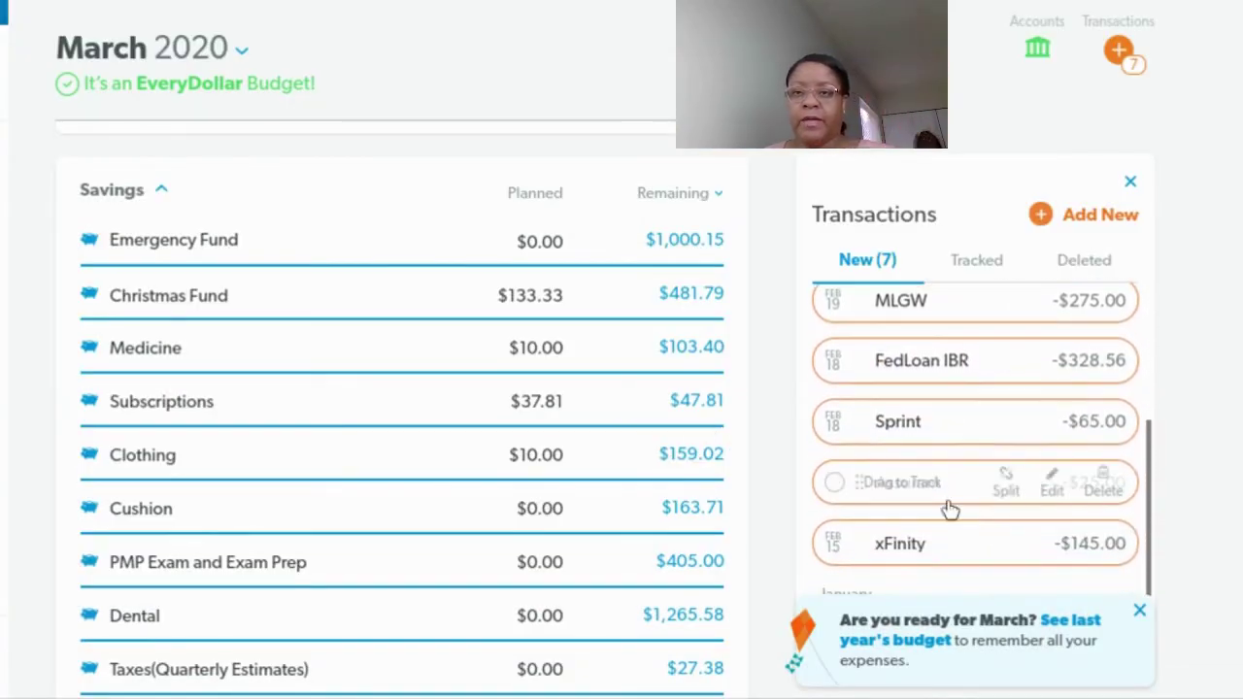
click(1053, 494)
click(500, 301)
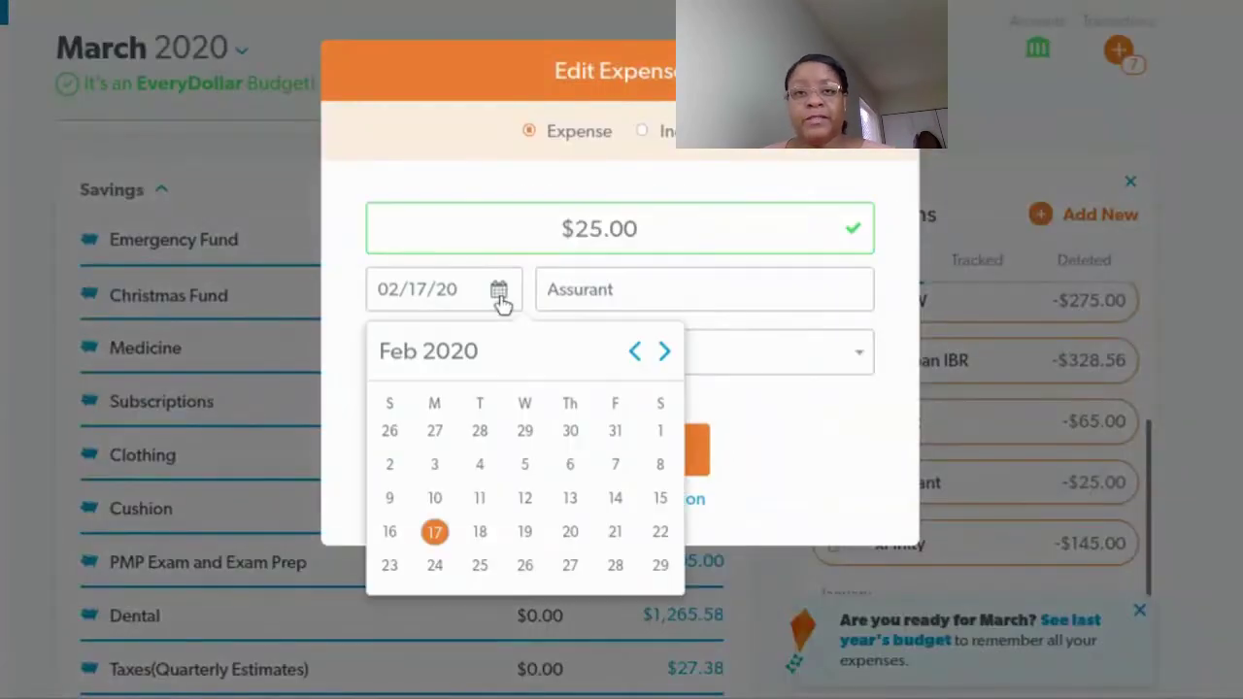
click(665, 353)
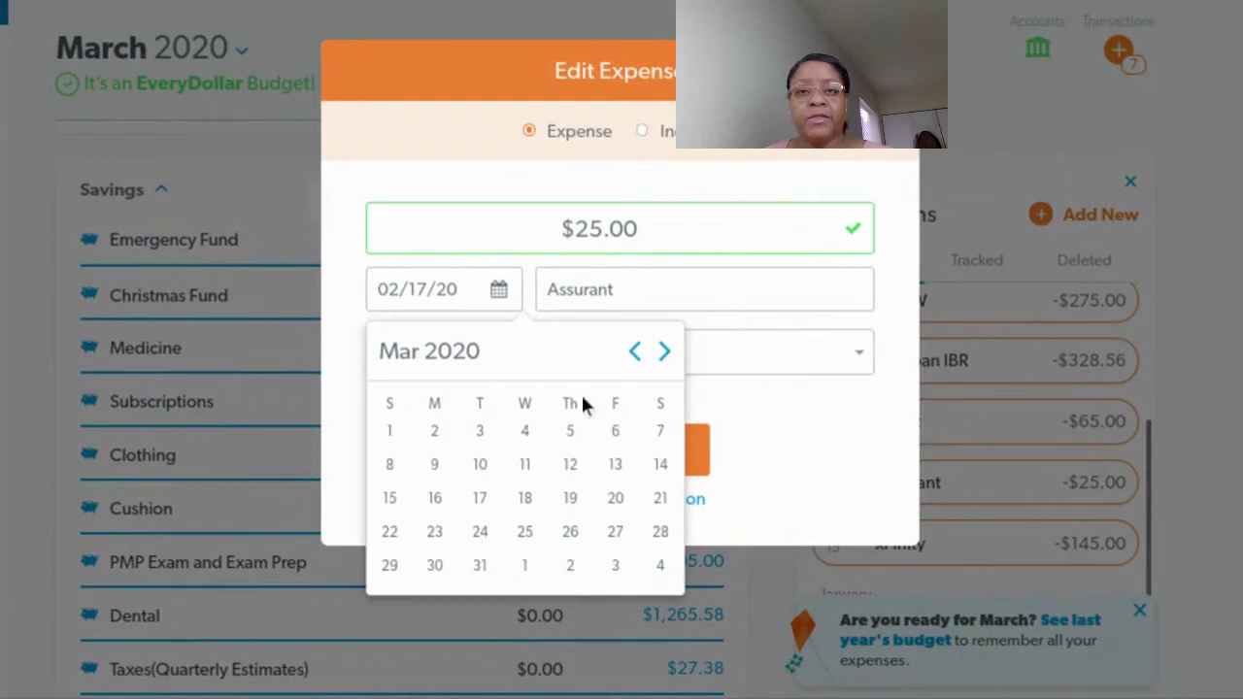
click(391, 434)
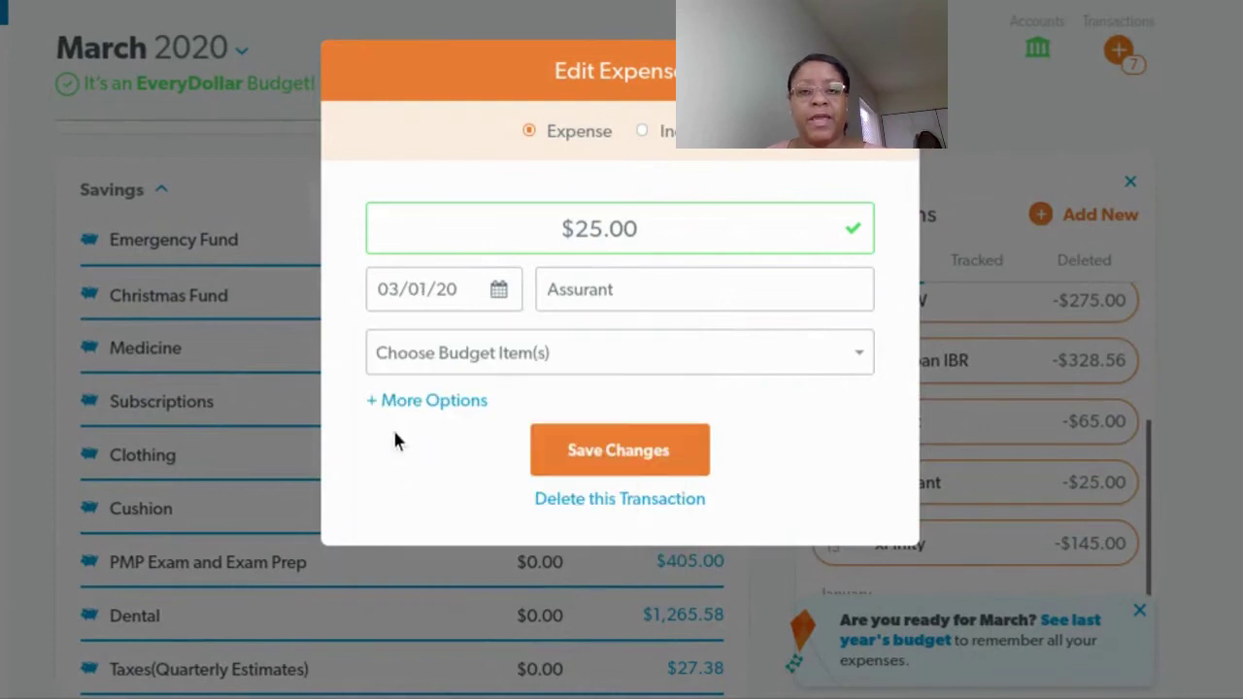
click(600, 447)
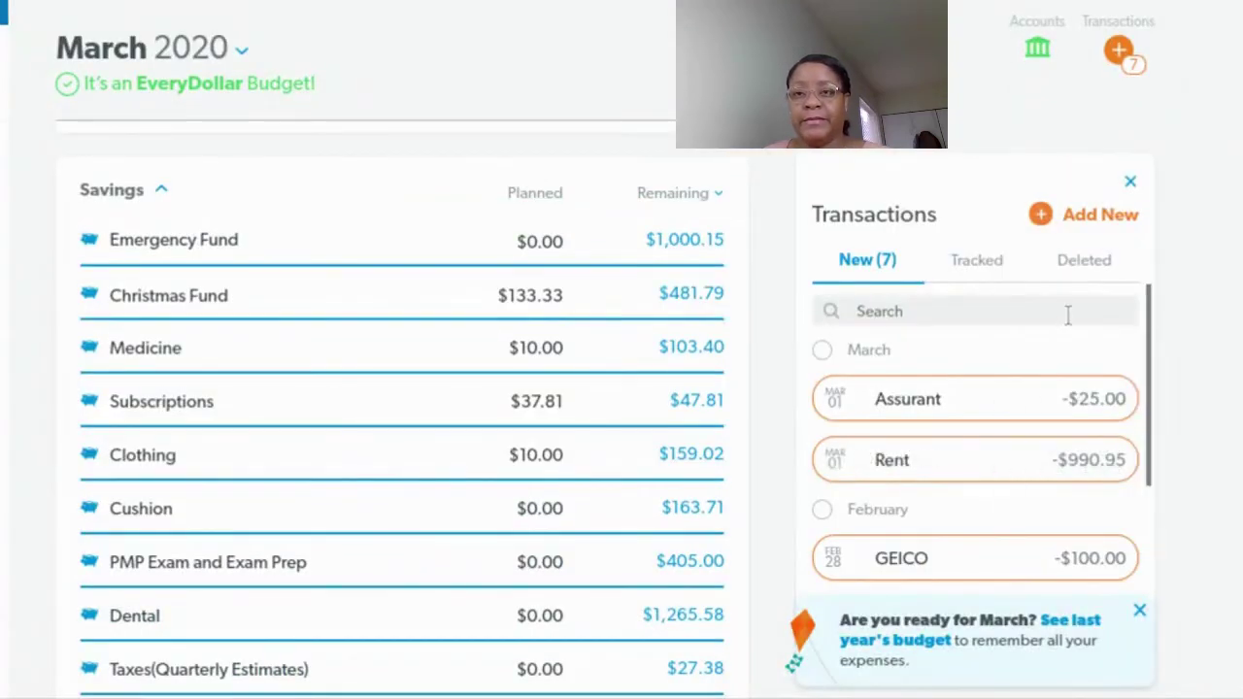
Step: Add a new expense transaction of 2.99 for iCloud dated 03/01/20
click(1054, 220)
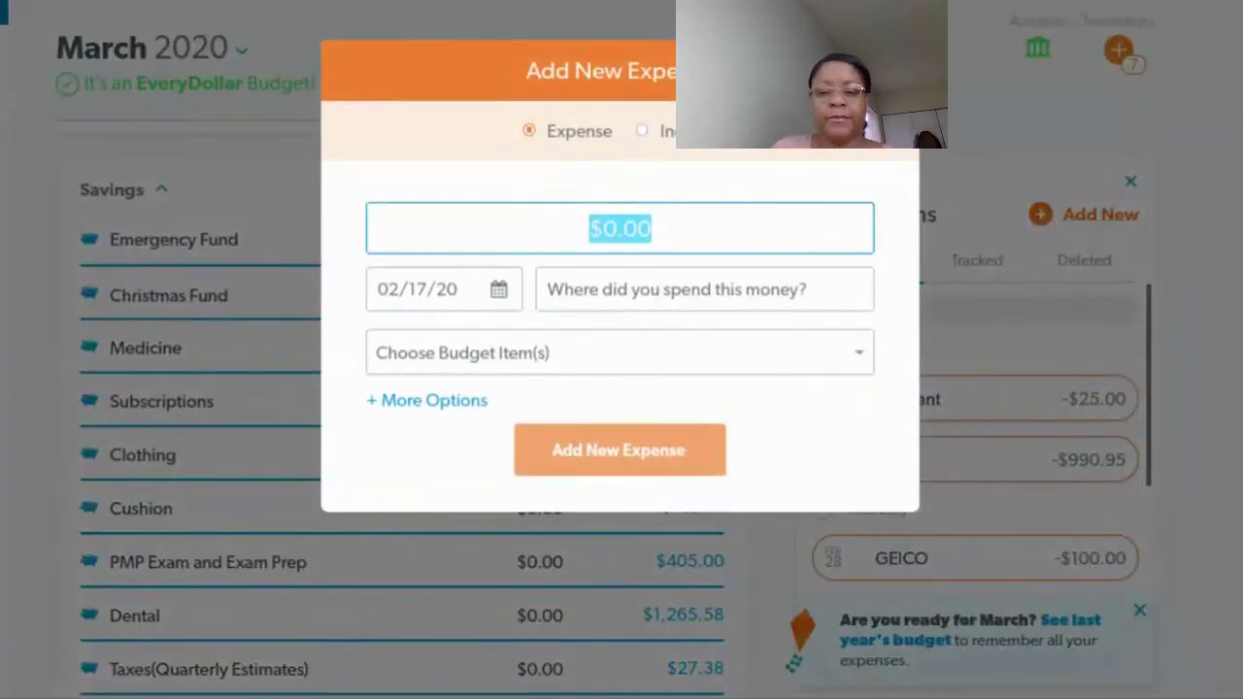
text(2.99)
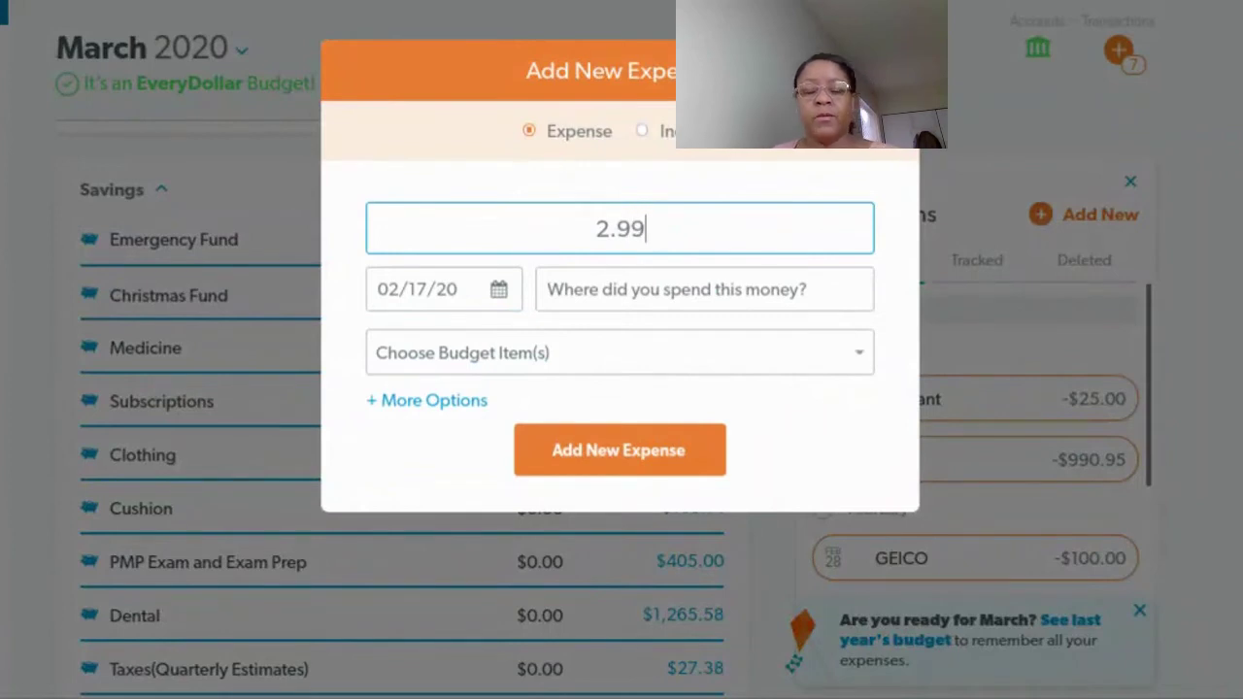
click(496, 288)
click(665, 351)
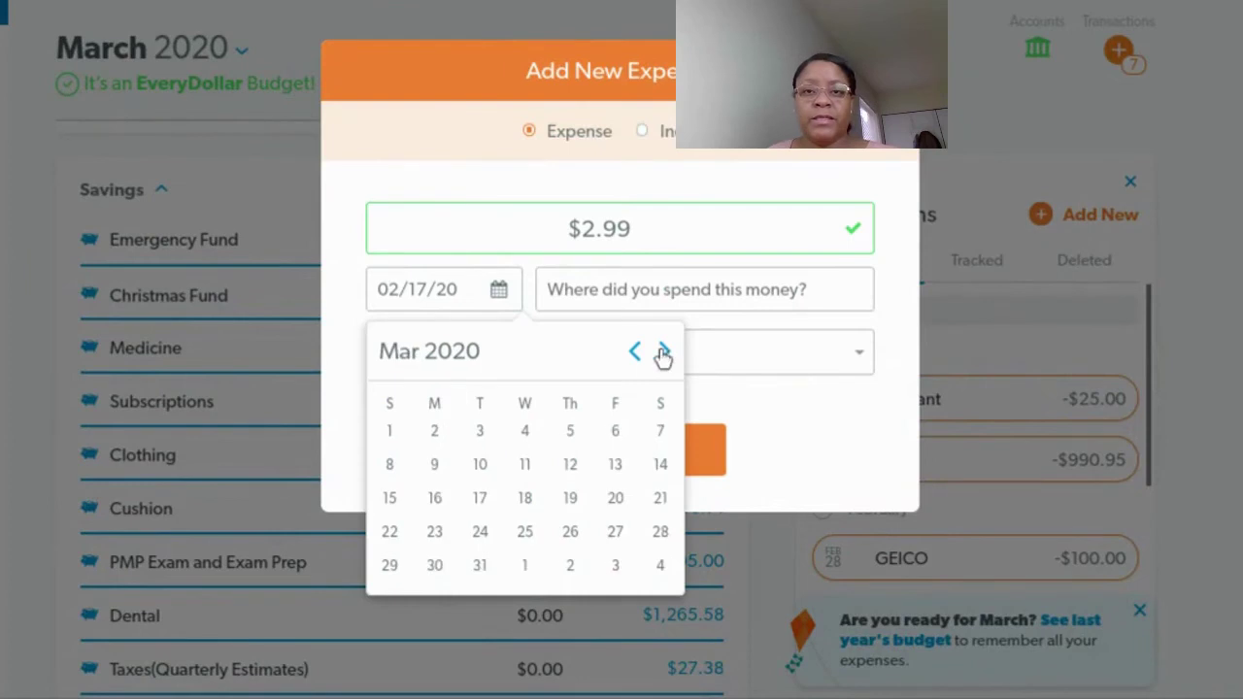
click(403, 433)
click(717, 290)
text(i)
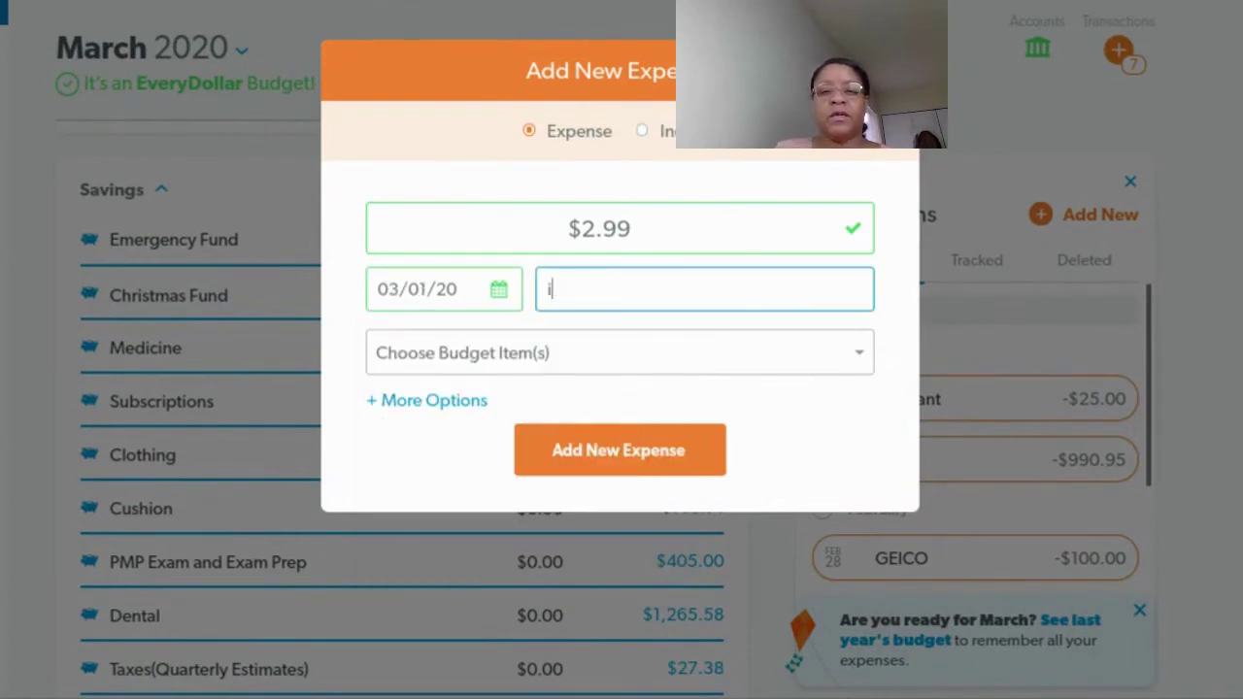
text(Cloud)
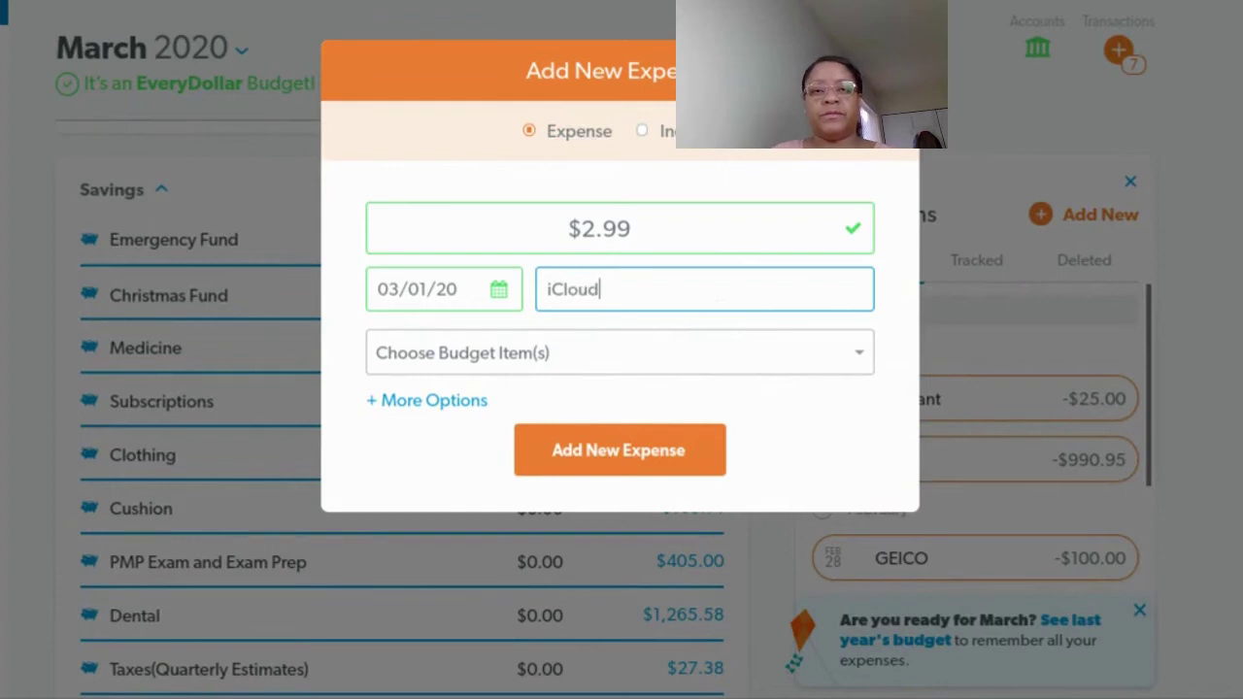
click(629, 454)
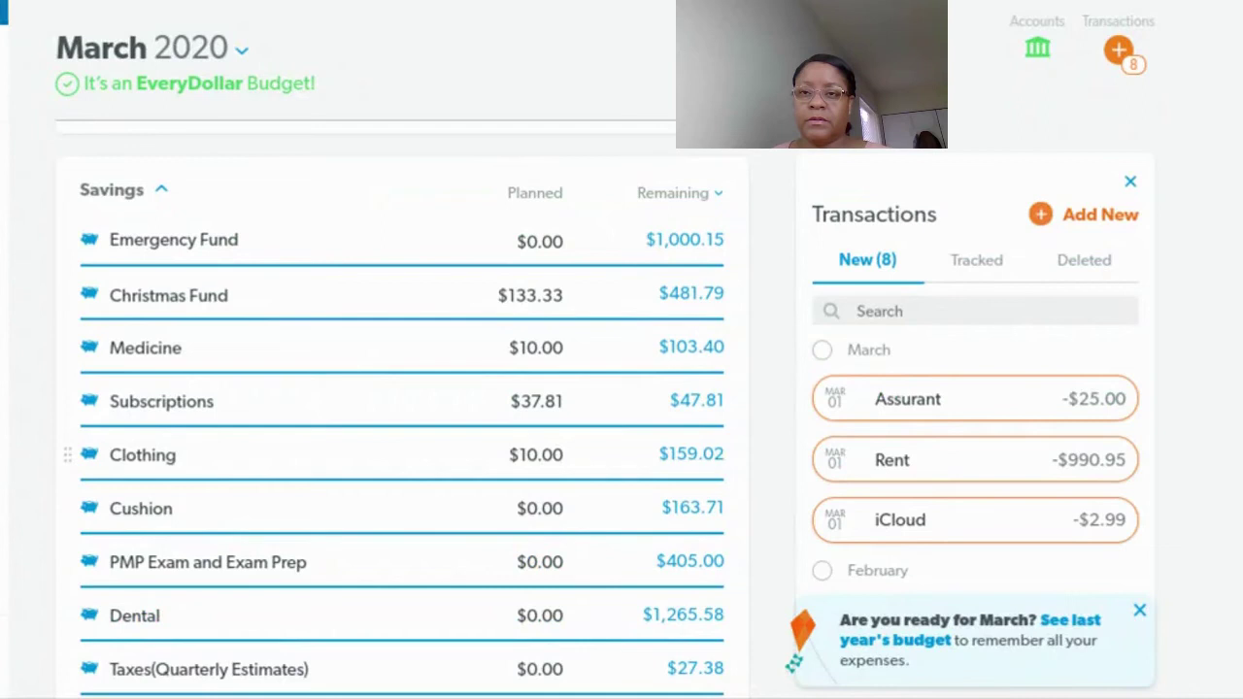
Step: Add a new expense transaction of 145.00 dated 03/01/20 without a merchant or budget item
click(1107, 219)
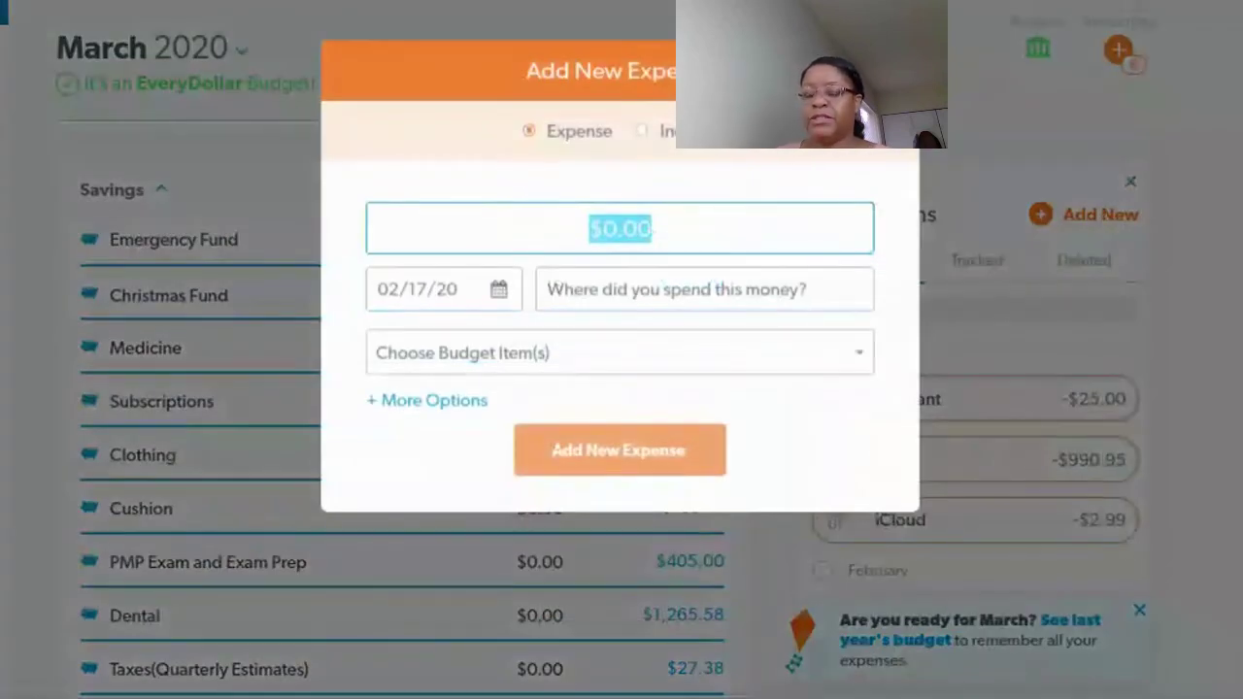
text(14)
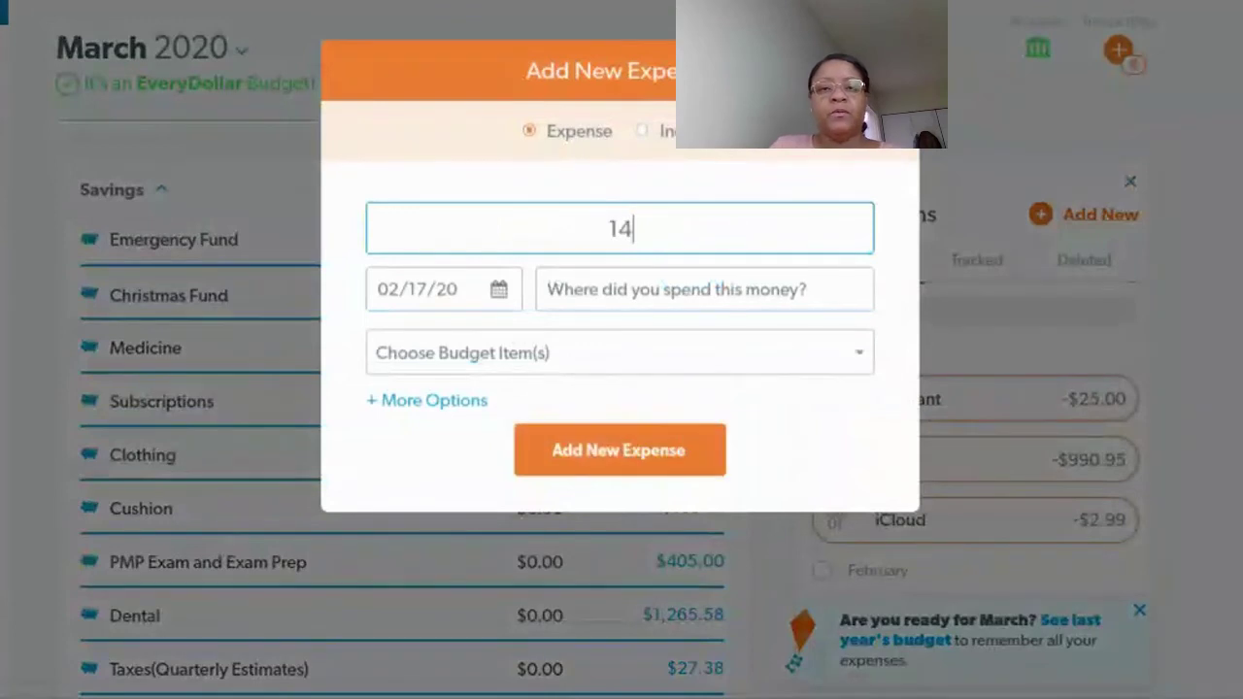
text(5.00)
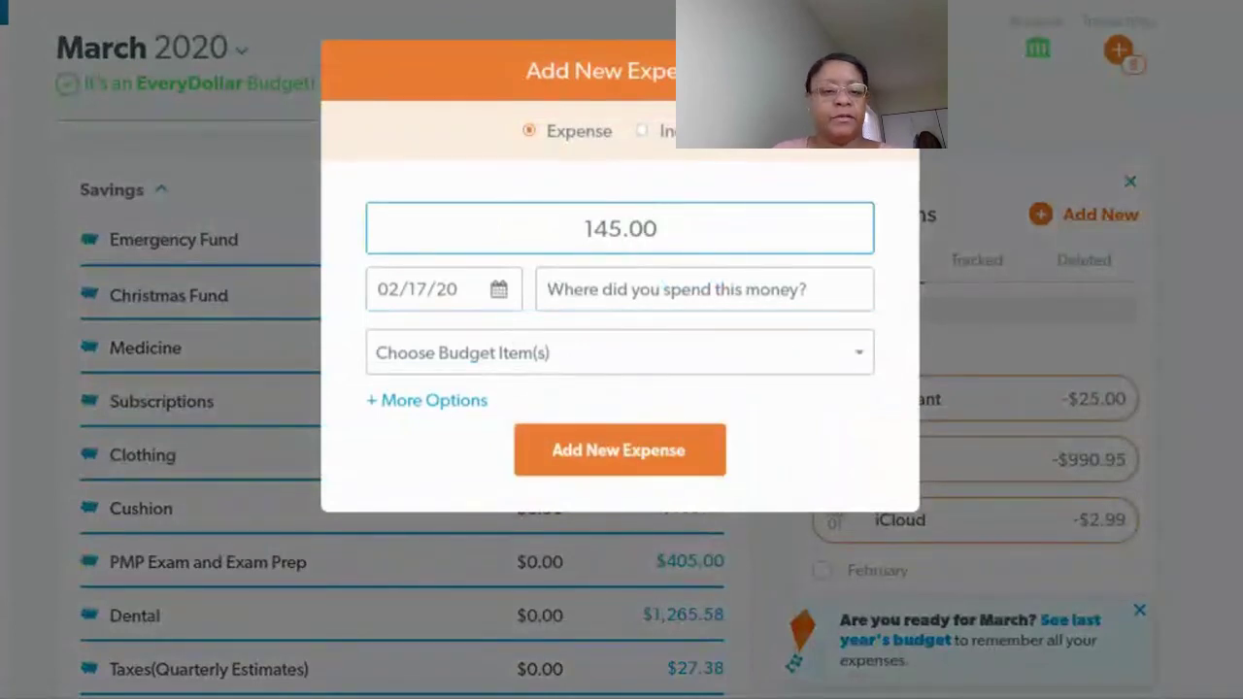
click(501, 291)
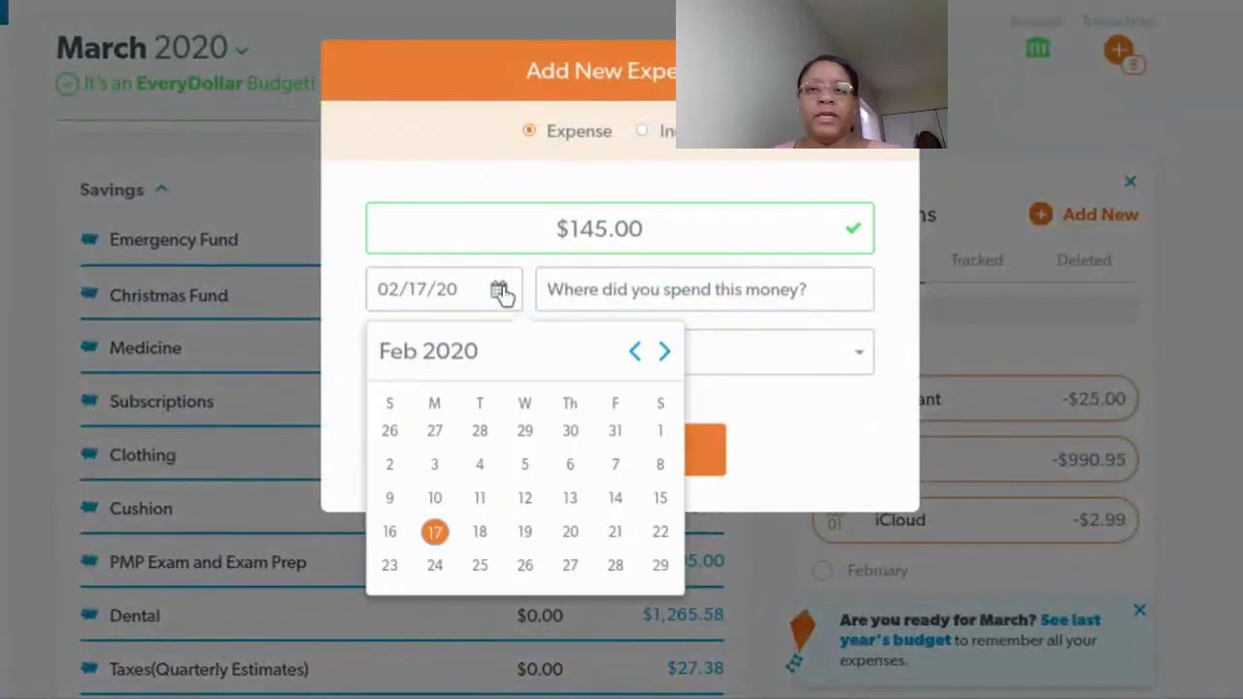
click(665, 355)
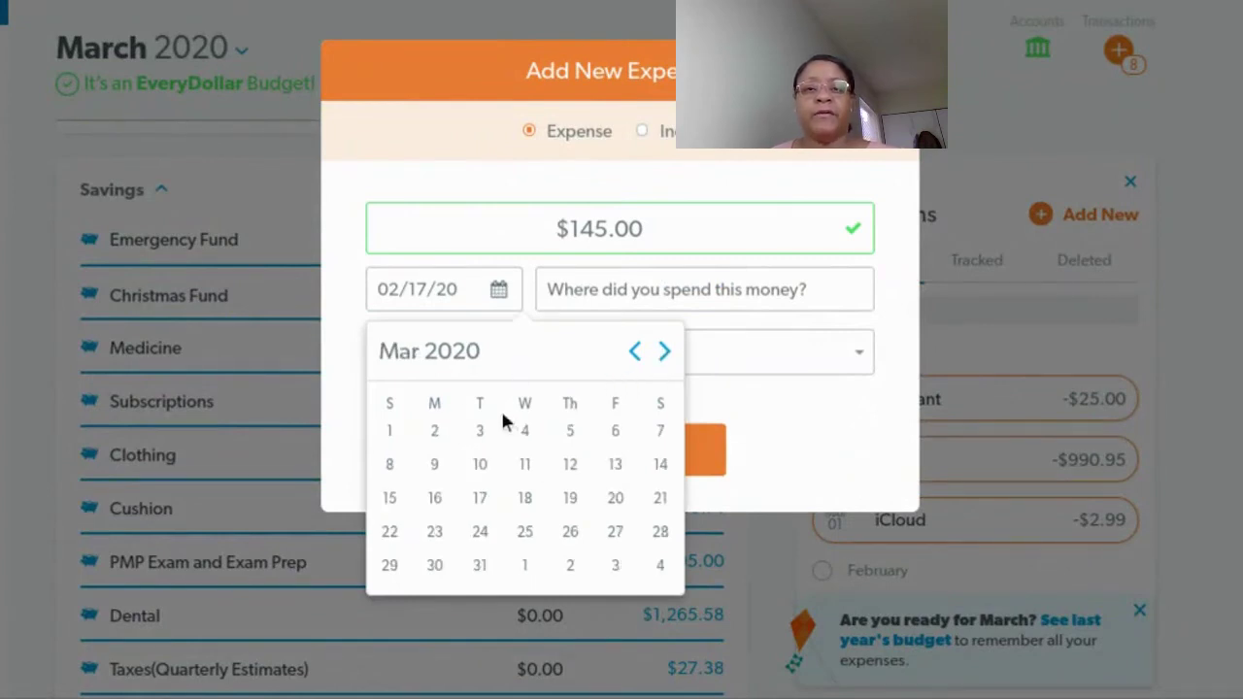
click(389, 433)
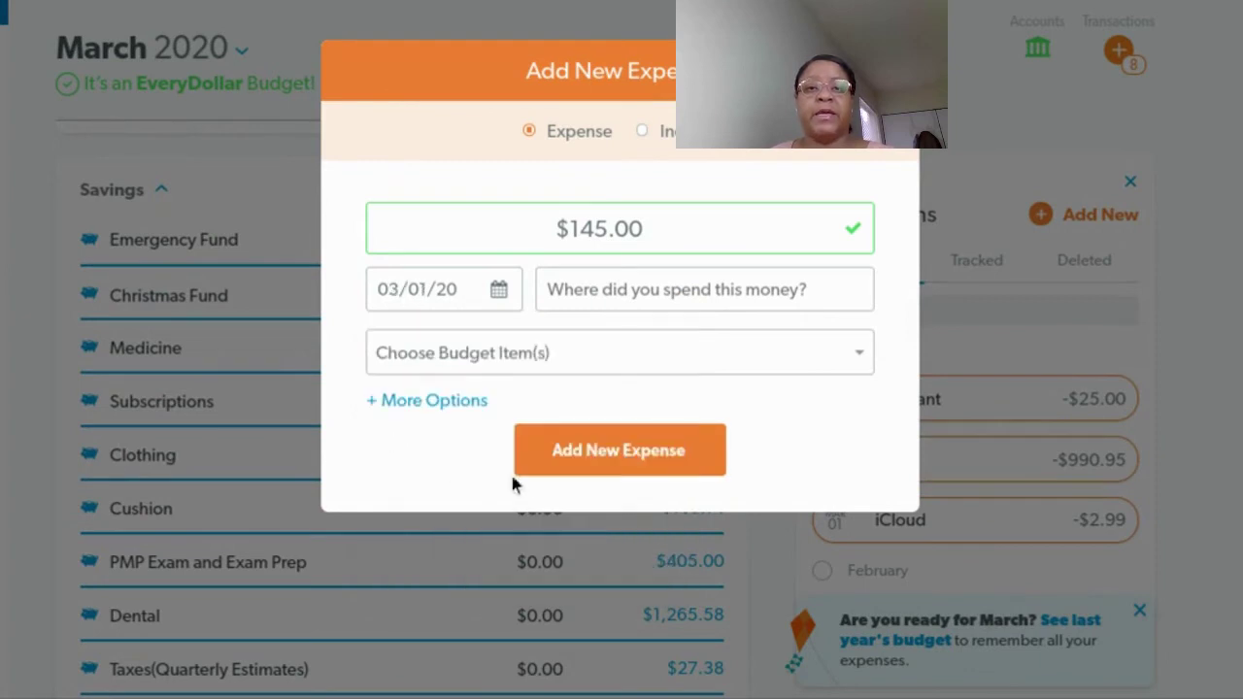
click(591, 457)
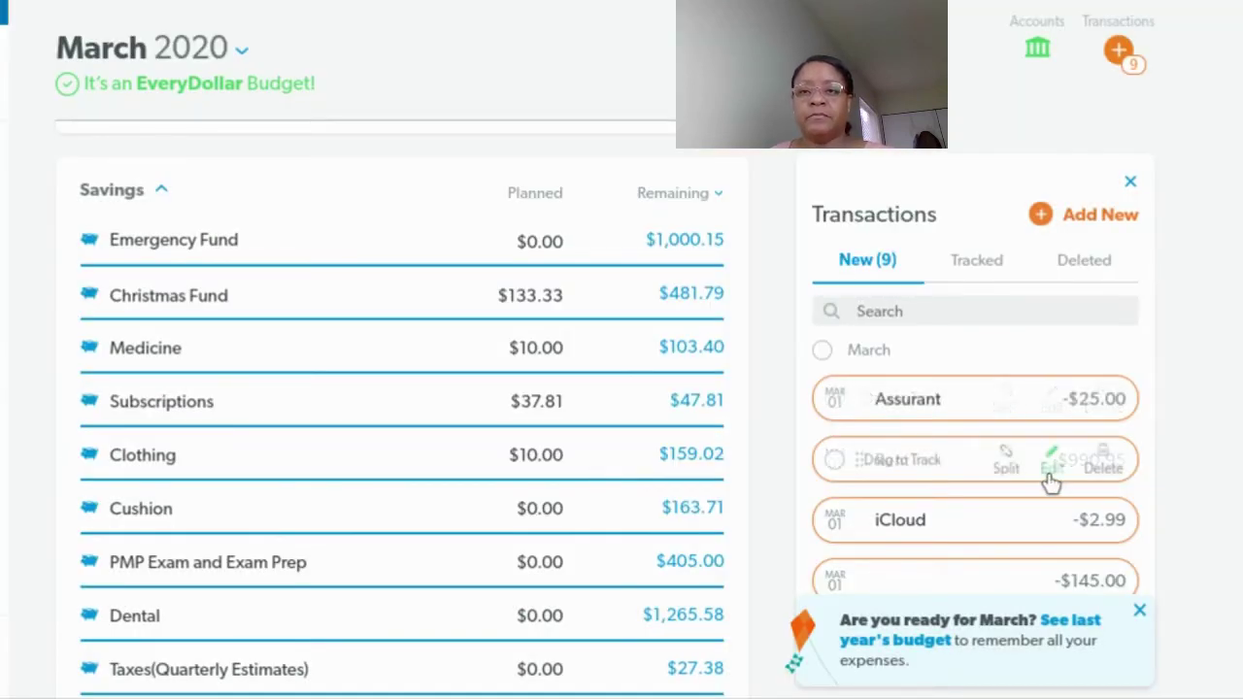
scroll(1020, 479, down, 2)
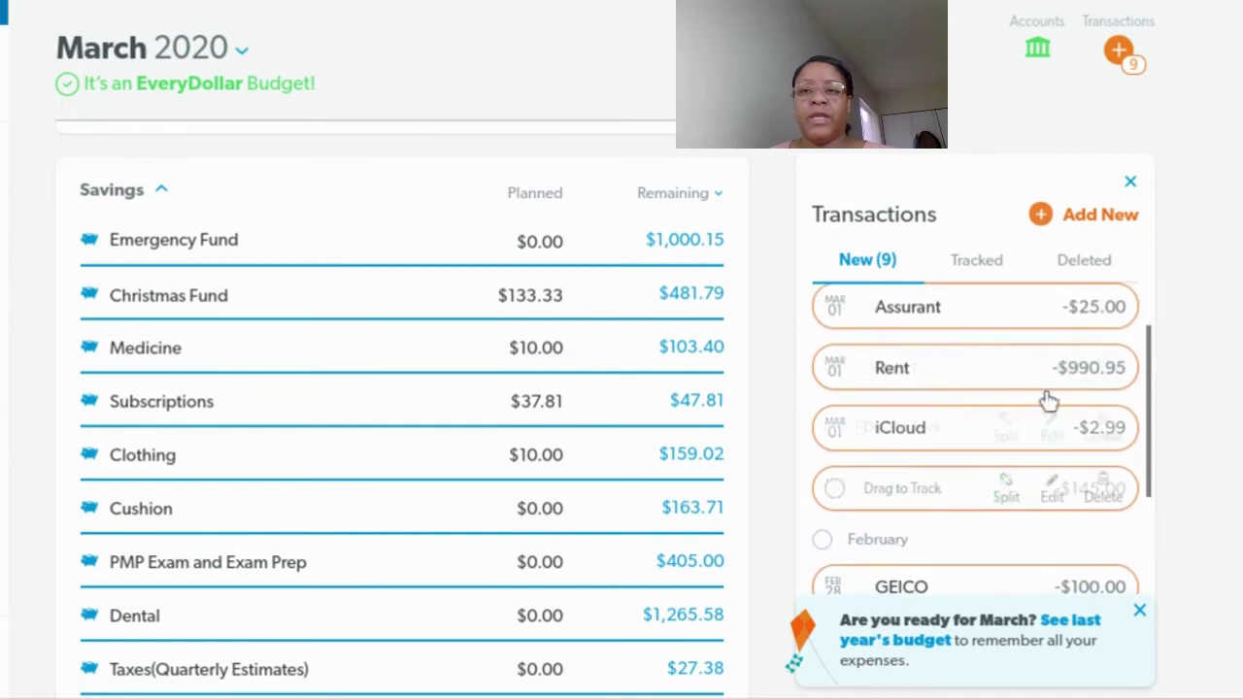
Step: Add a new expense transaction of 315.34 for FedLoan dated 03/18/20, without a budget item
click(1047, 216)
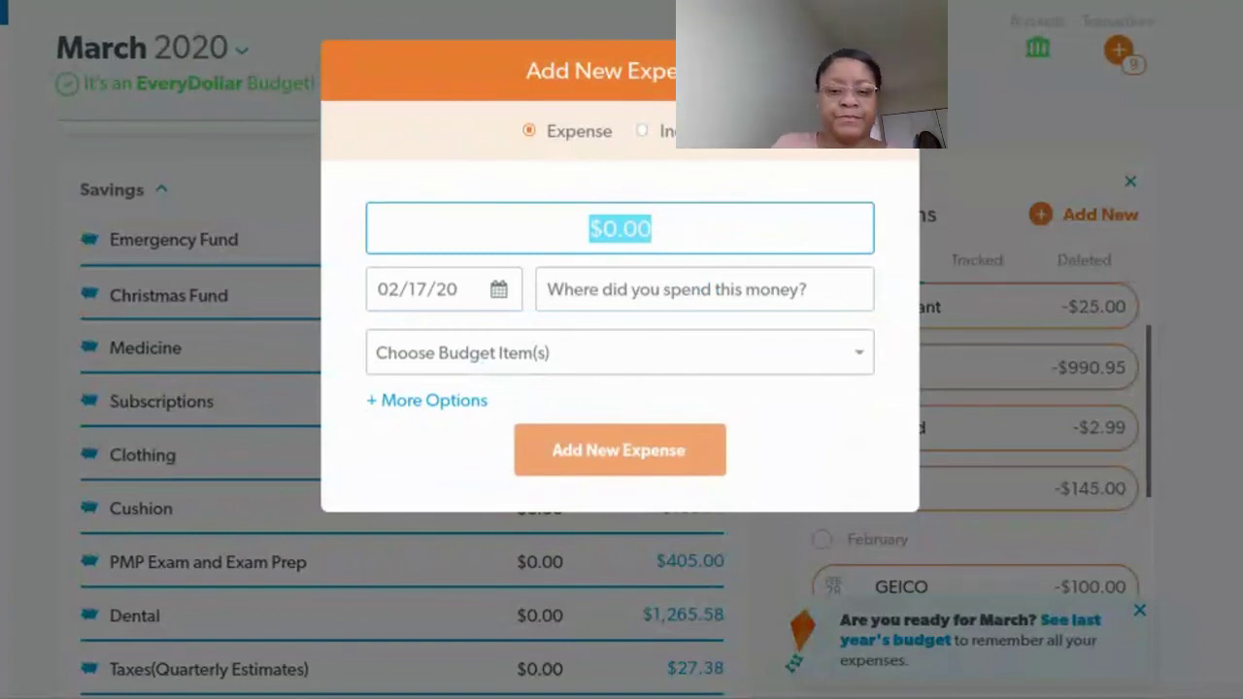
text(315.)
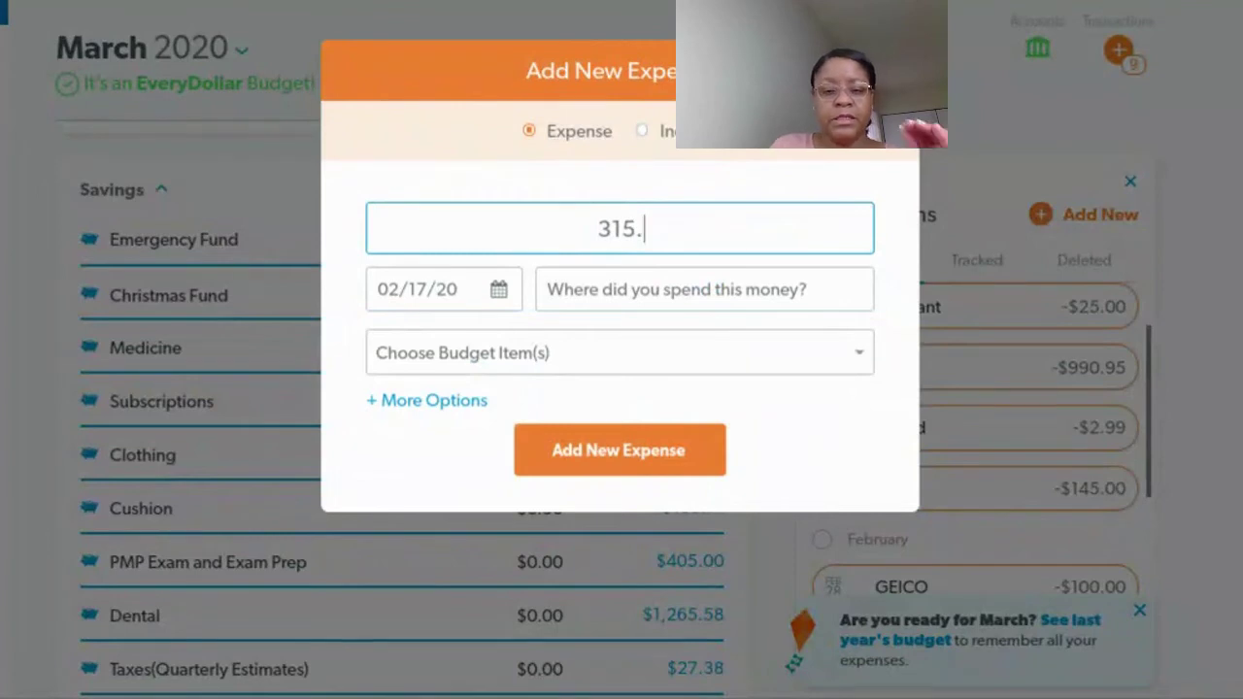
text(34)
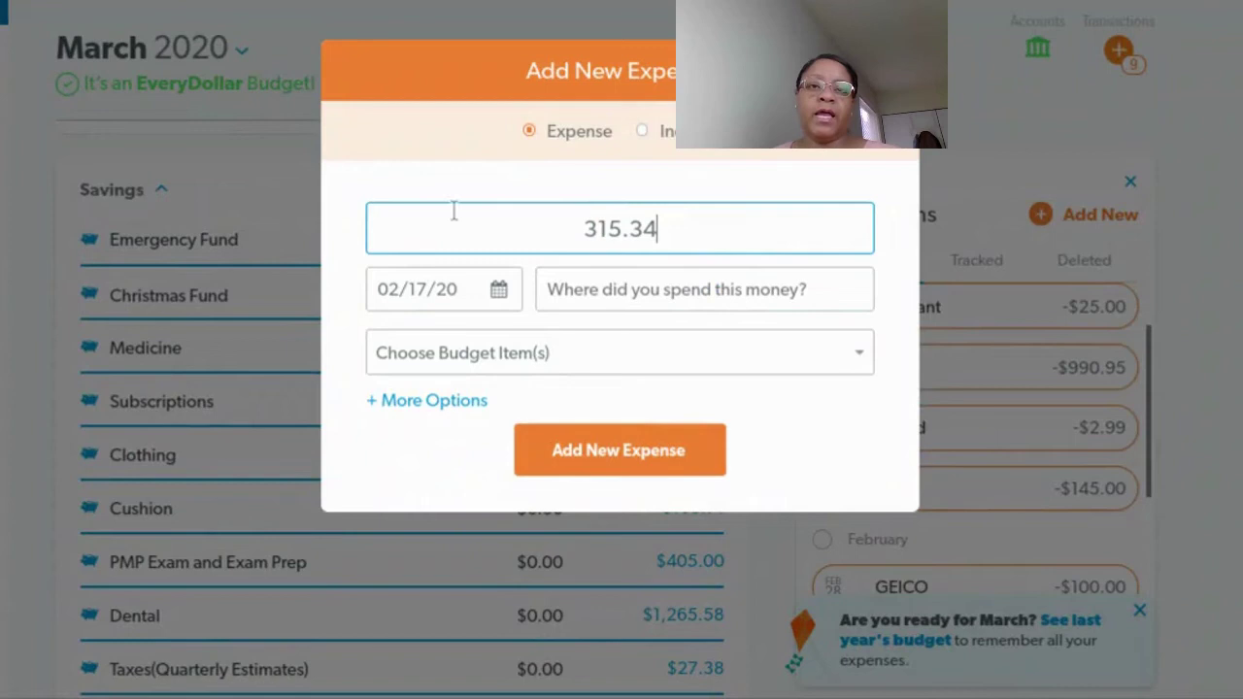
click(500, 290)
click(500, 290)
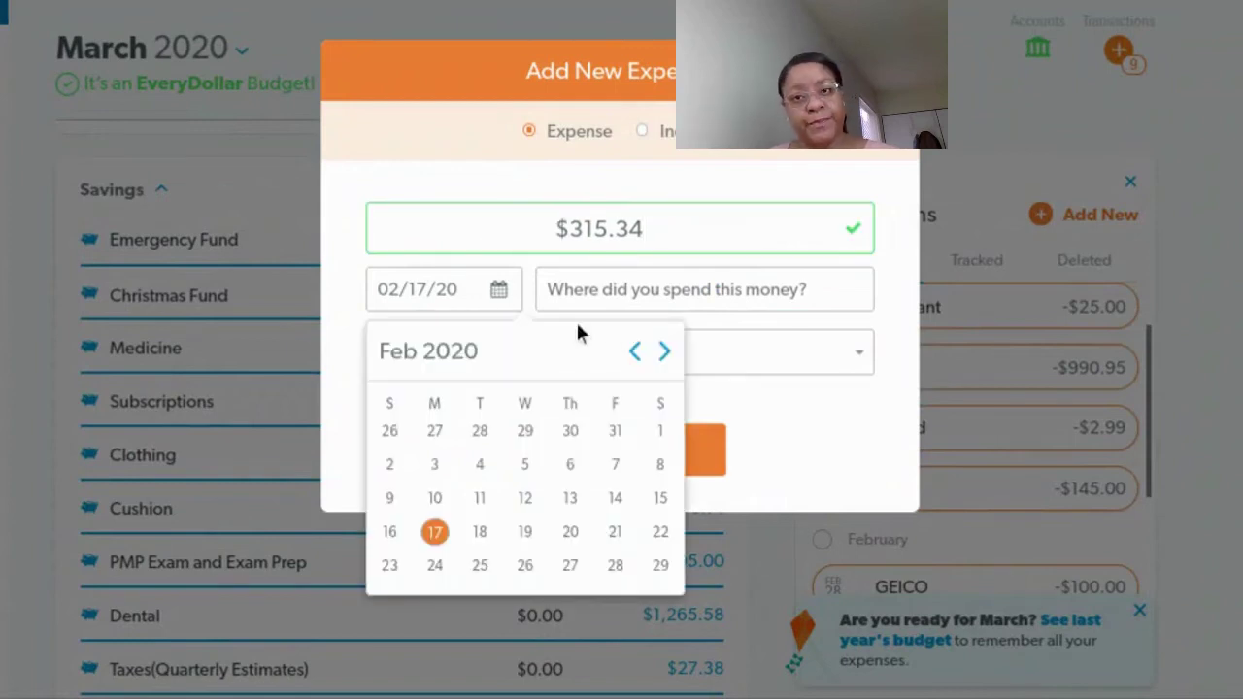
click(663, 353)
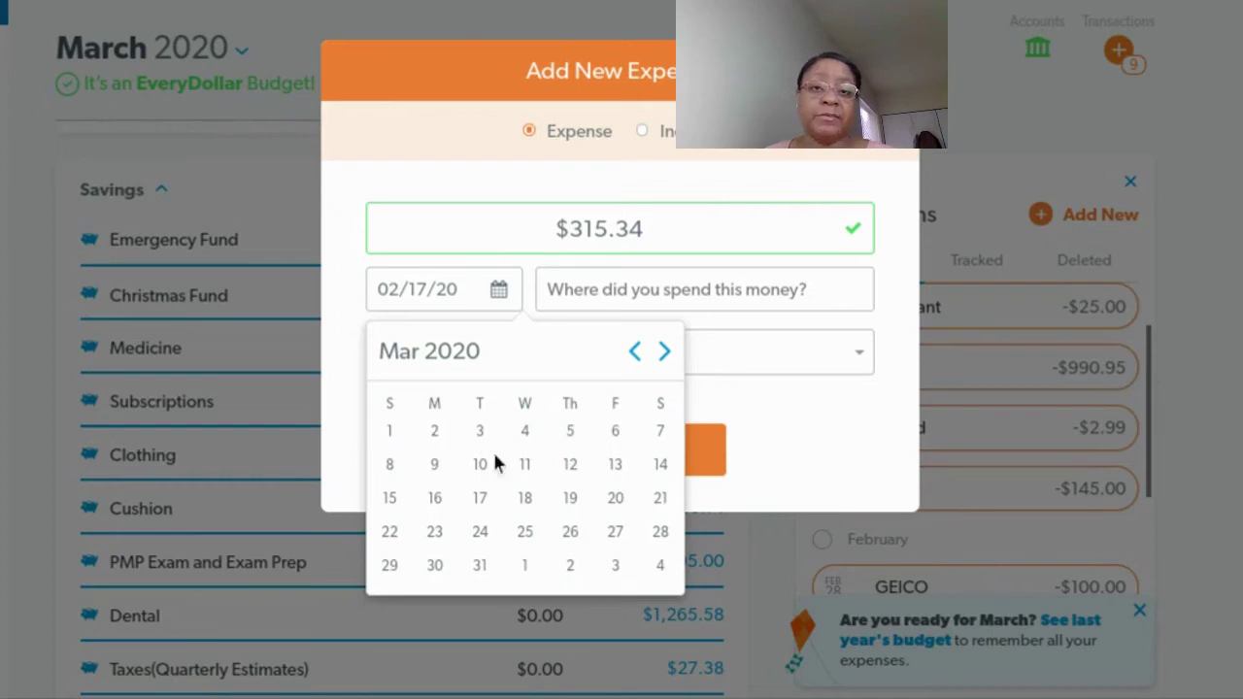
click(524, 498)
click(747, 297)
text(FedLoan)
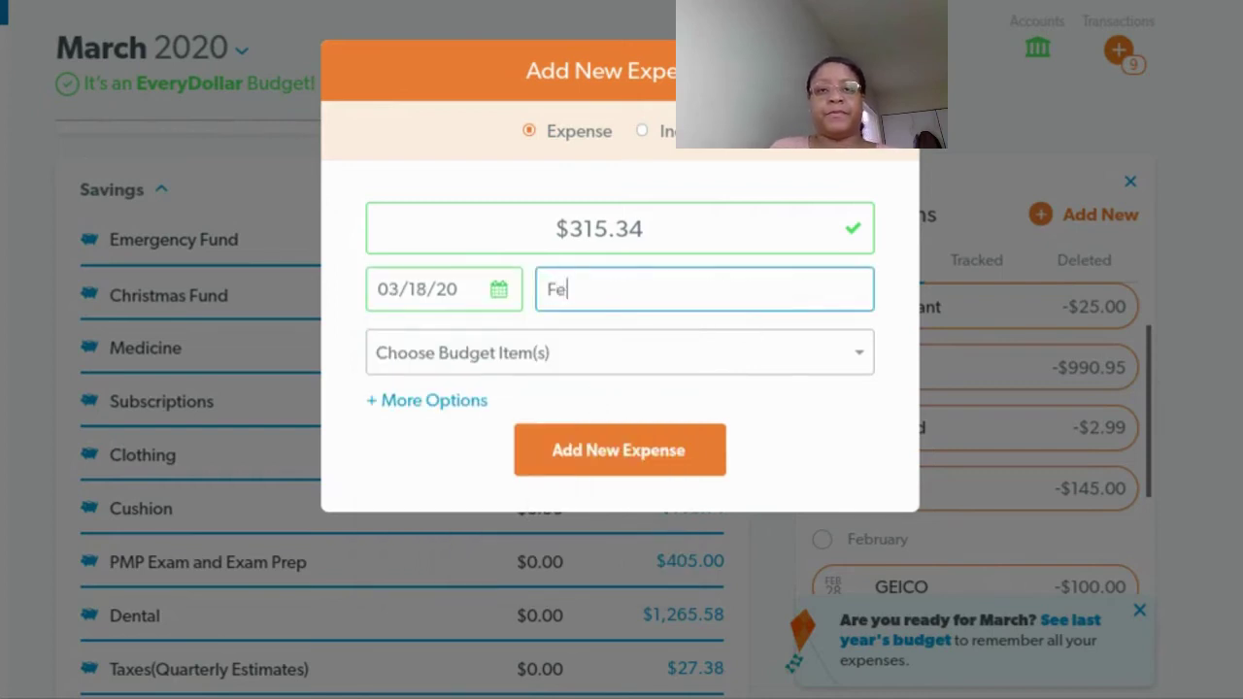
click(590, 464)
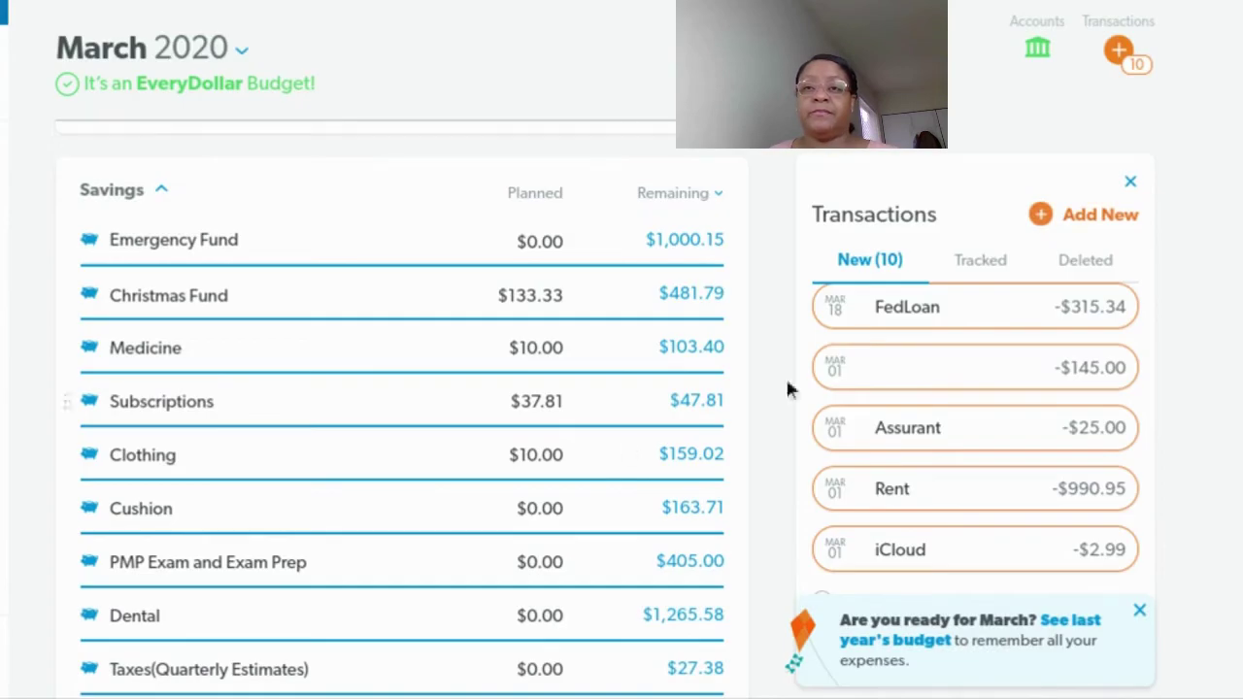
Step: Edit the 145.00 expense that has no merchant and enter xFinity as its merchant, saving the changes
mouse_move(941, 375)
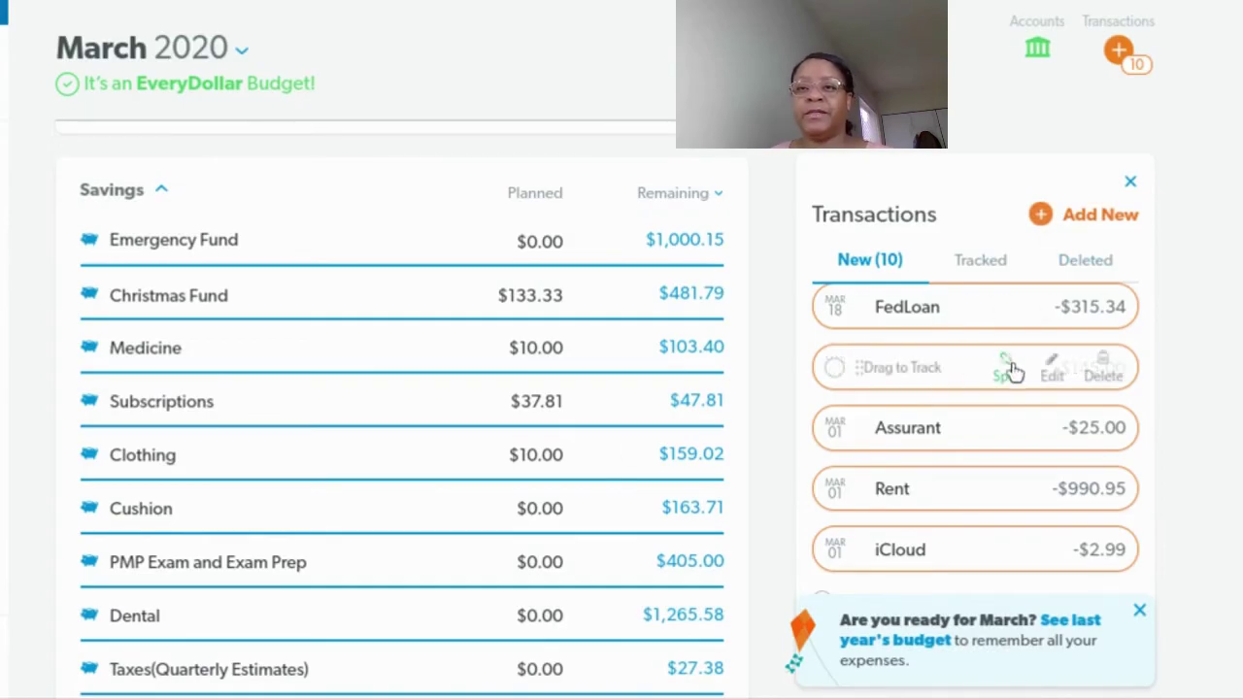
click(1053, 373)
click(649, 289)
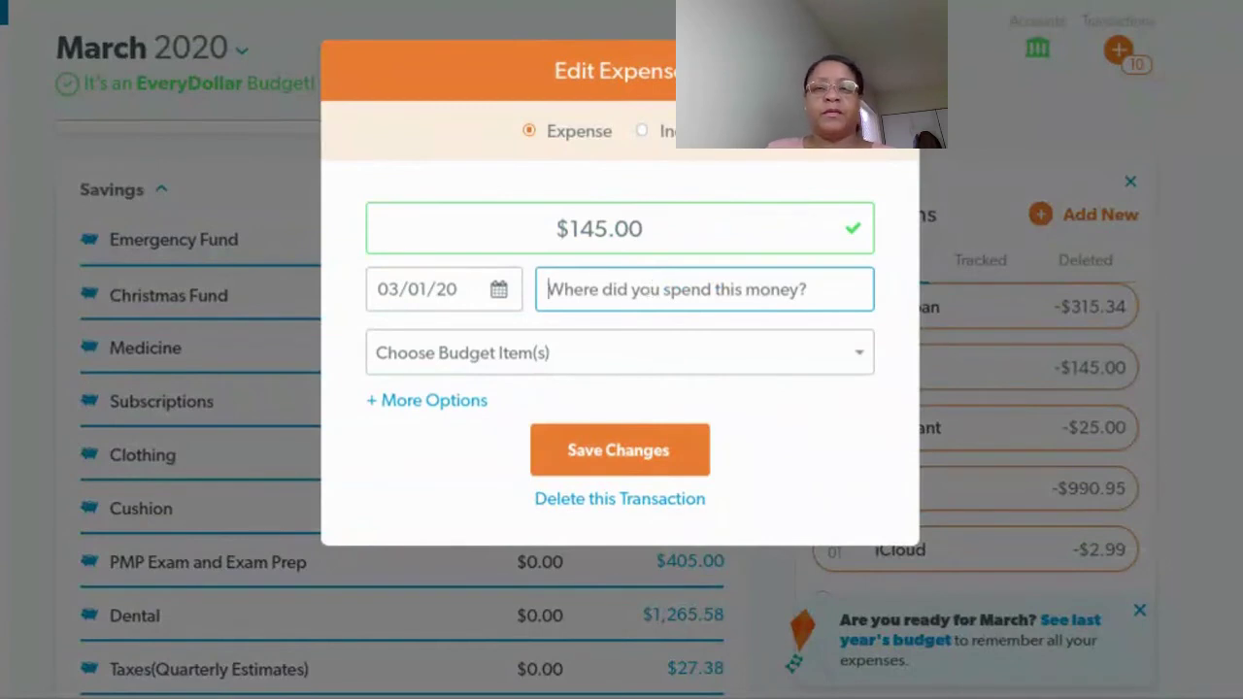
text(xFinity)
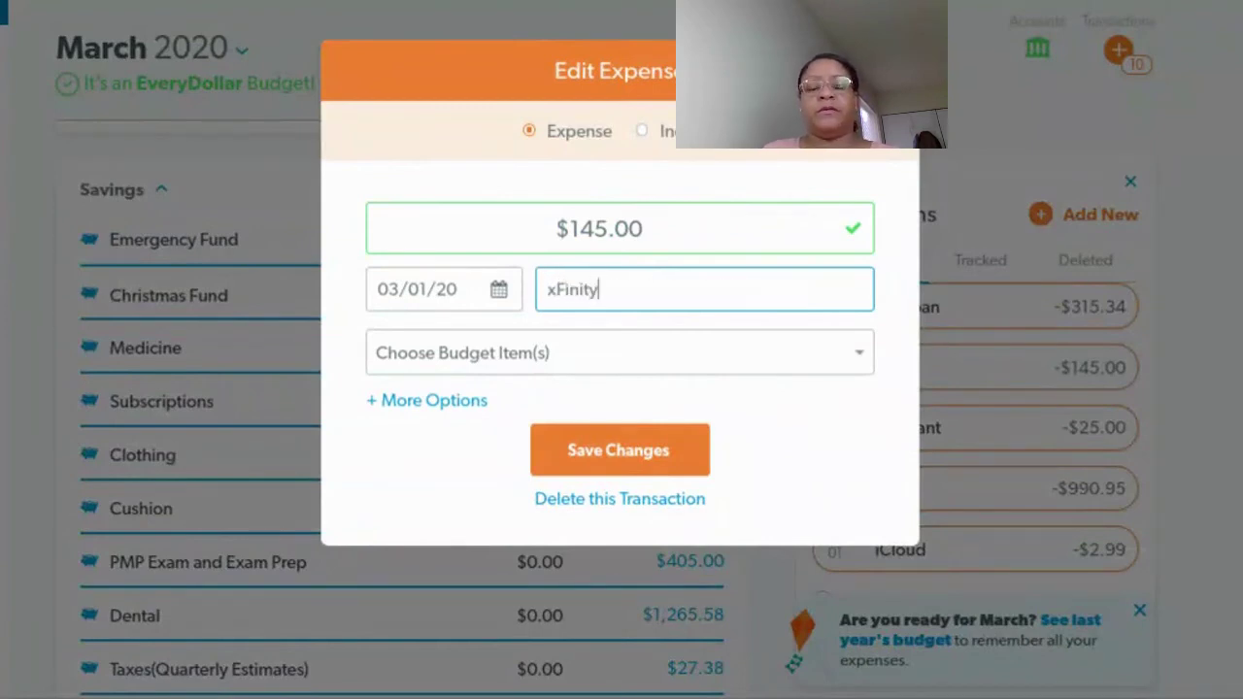
click(634, 457)
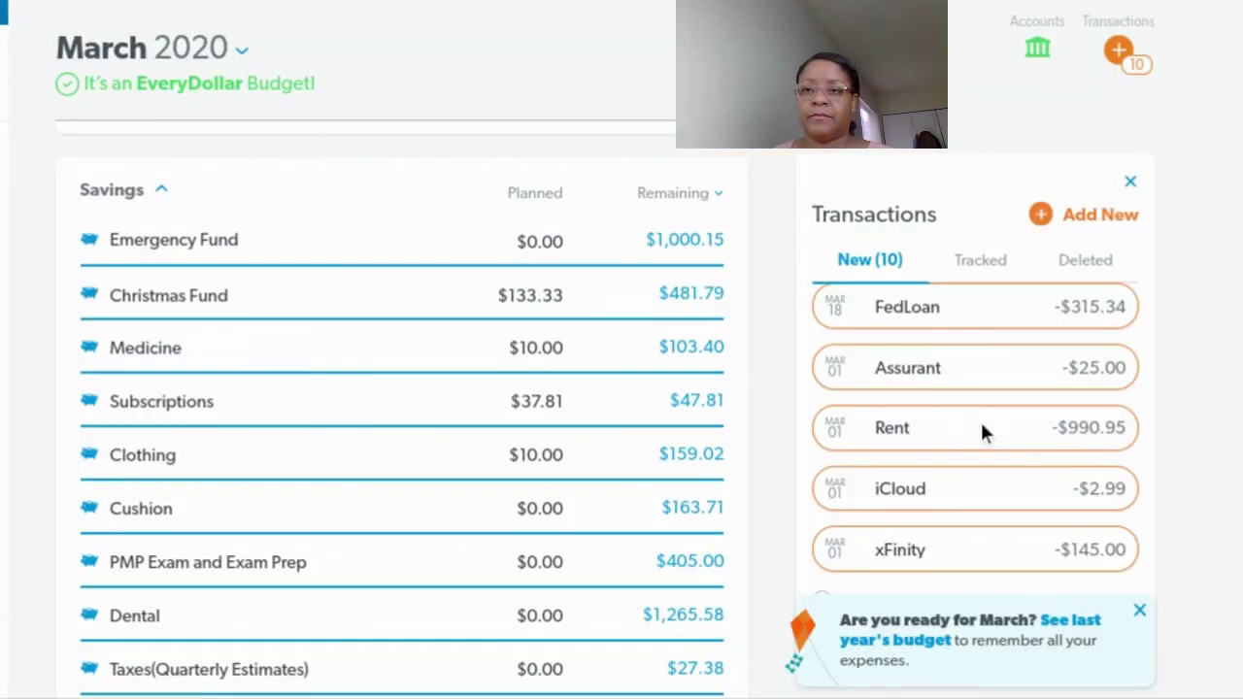
Step: Add a new expense transaction of 65.00 for Sprint dated 03/18/20, without a budget item
click(1084, 218)
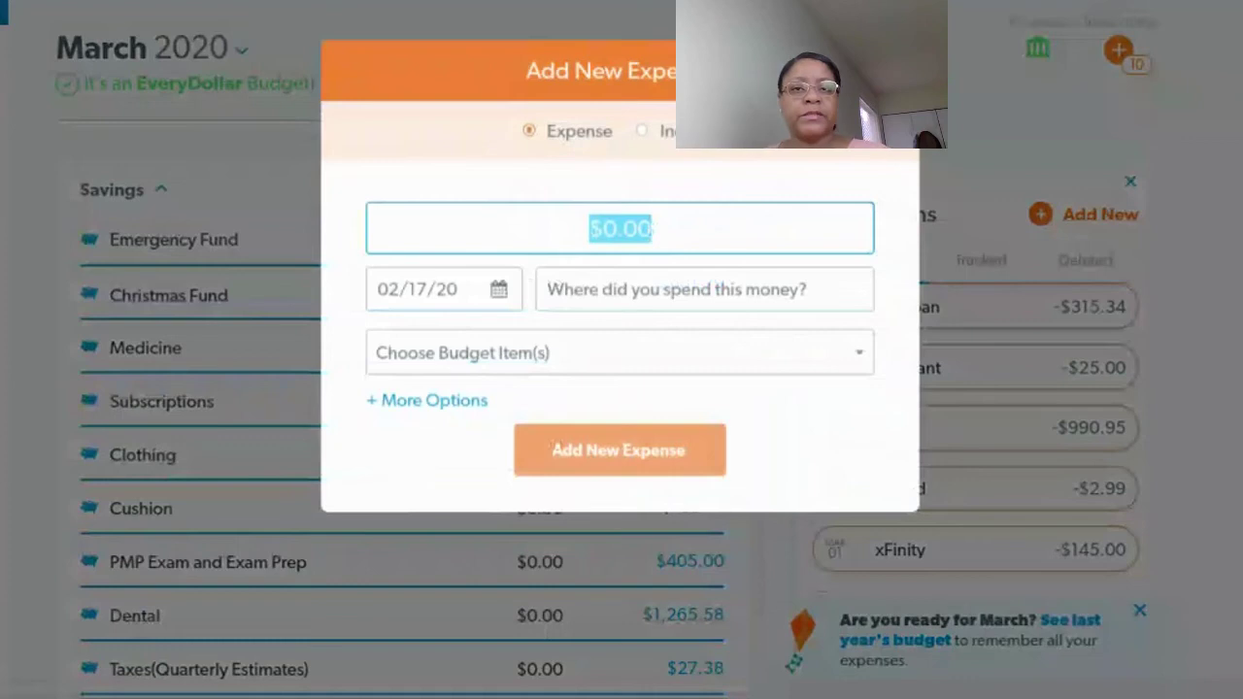
text(65)
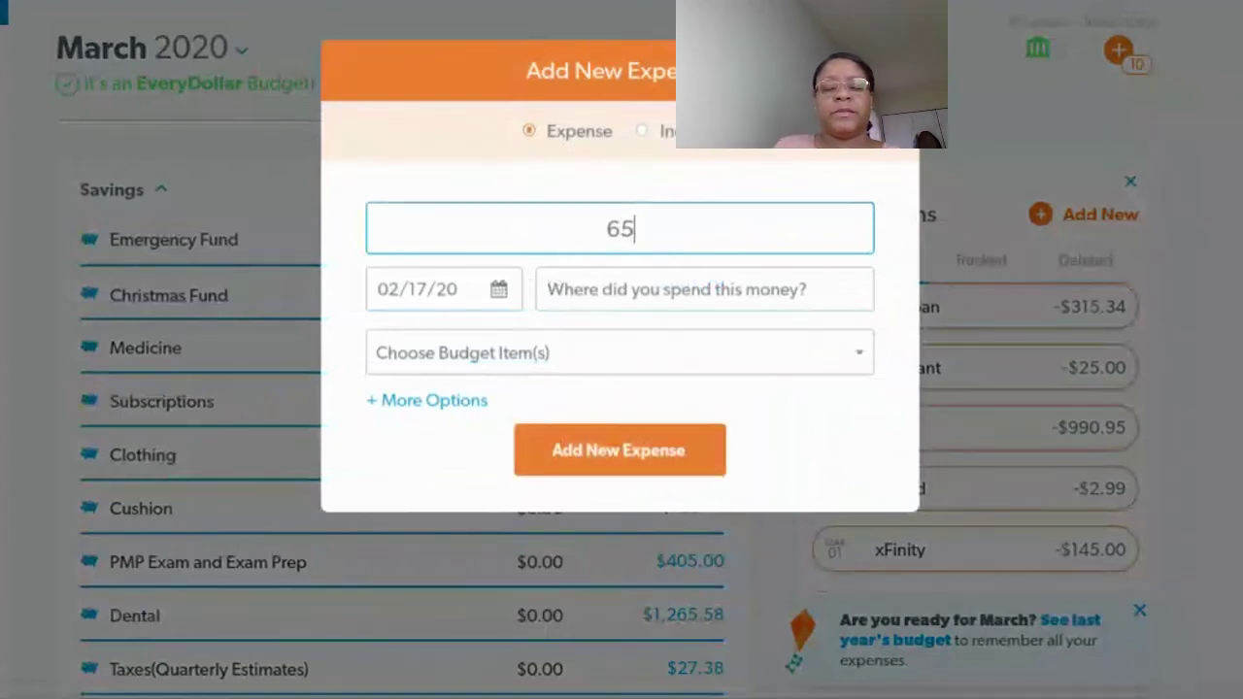
text(.00)
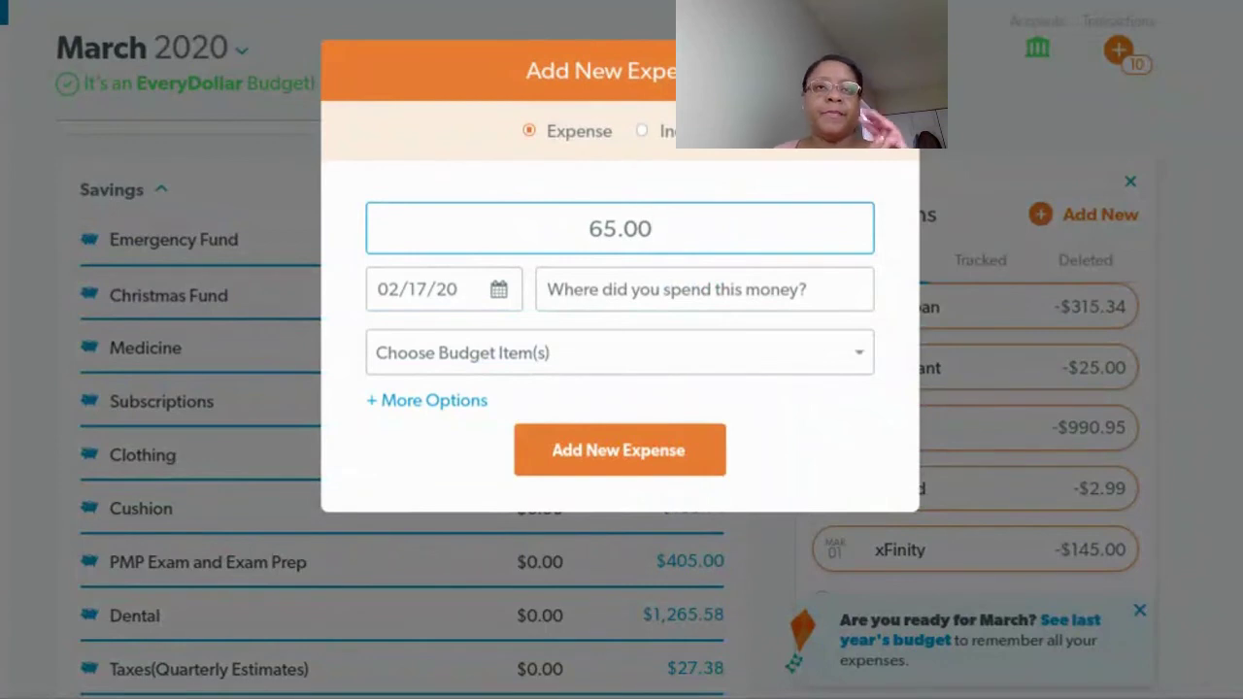
click(499, 294)
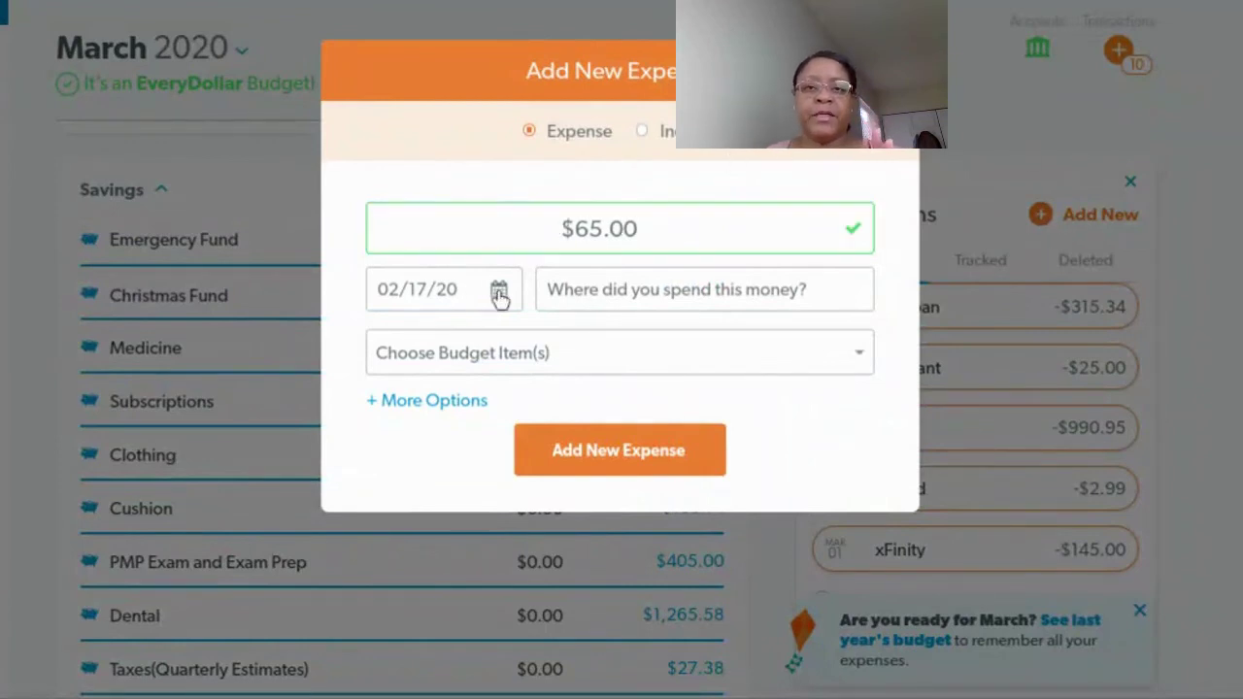
click(664, 351)
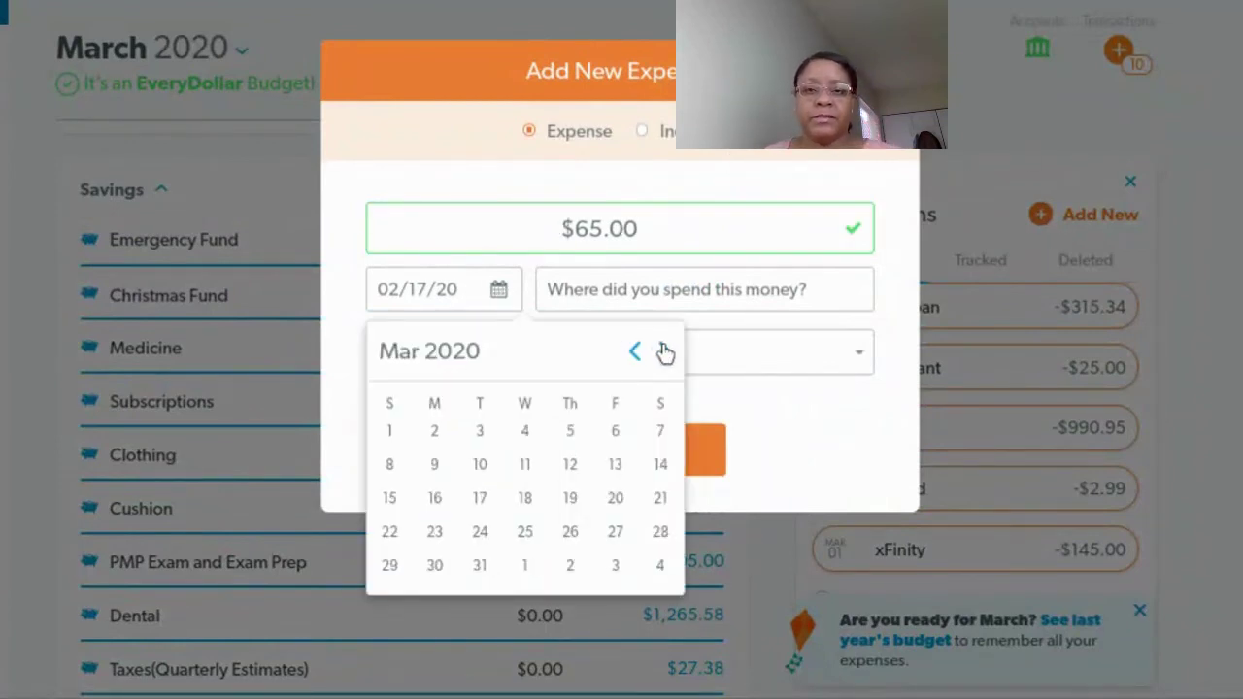
click(524, 501)
click(641, 291)
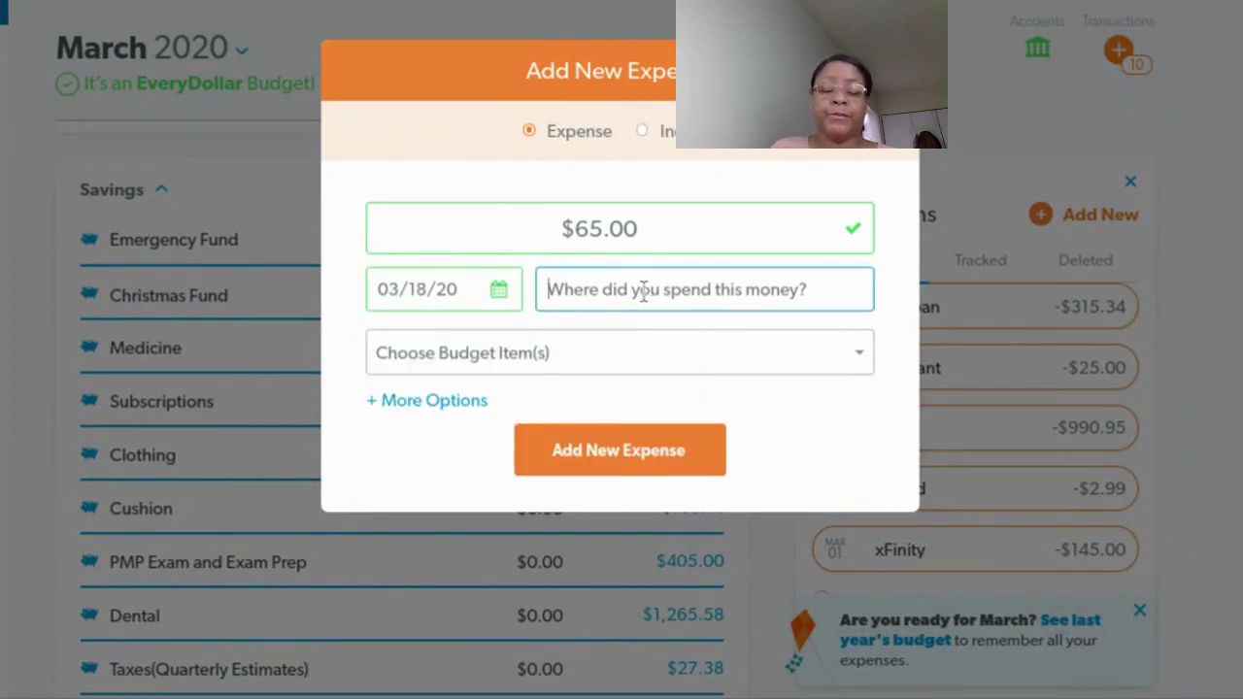
text(Spring)
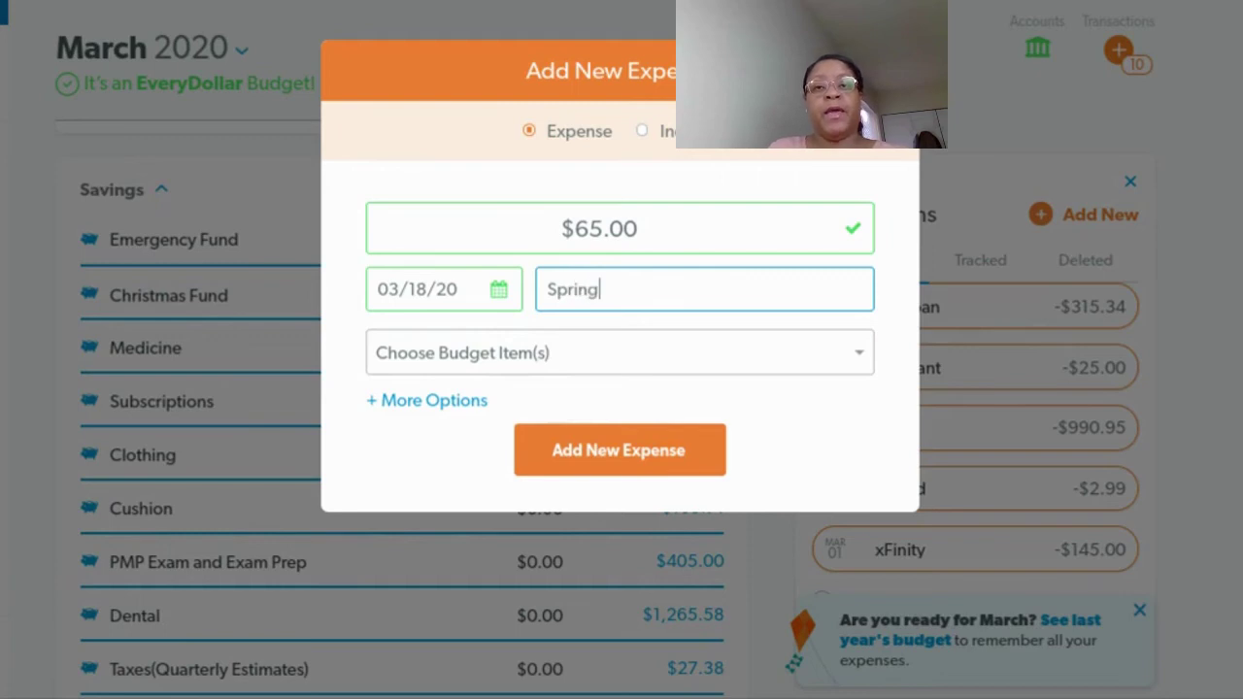
key(BackSpace)
text(t)
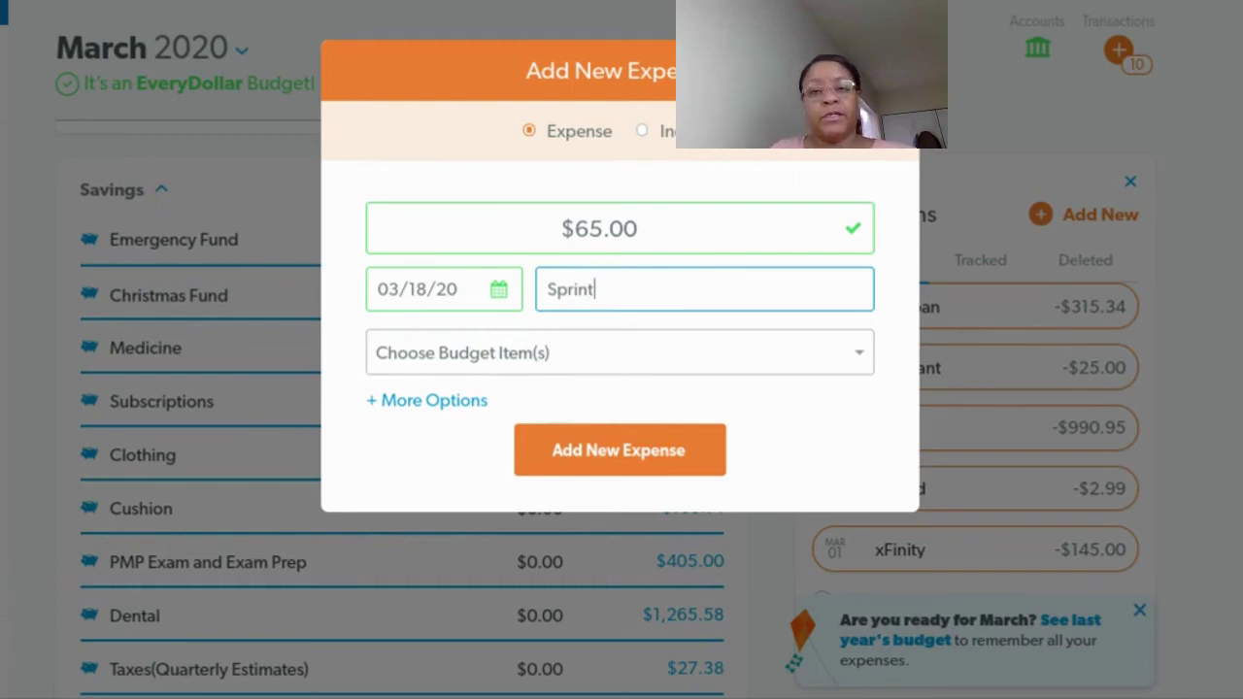
click(621, 461)
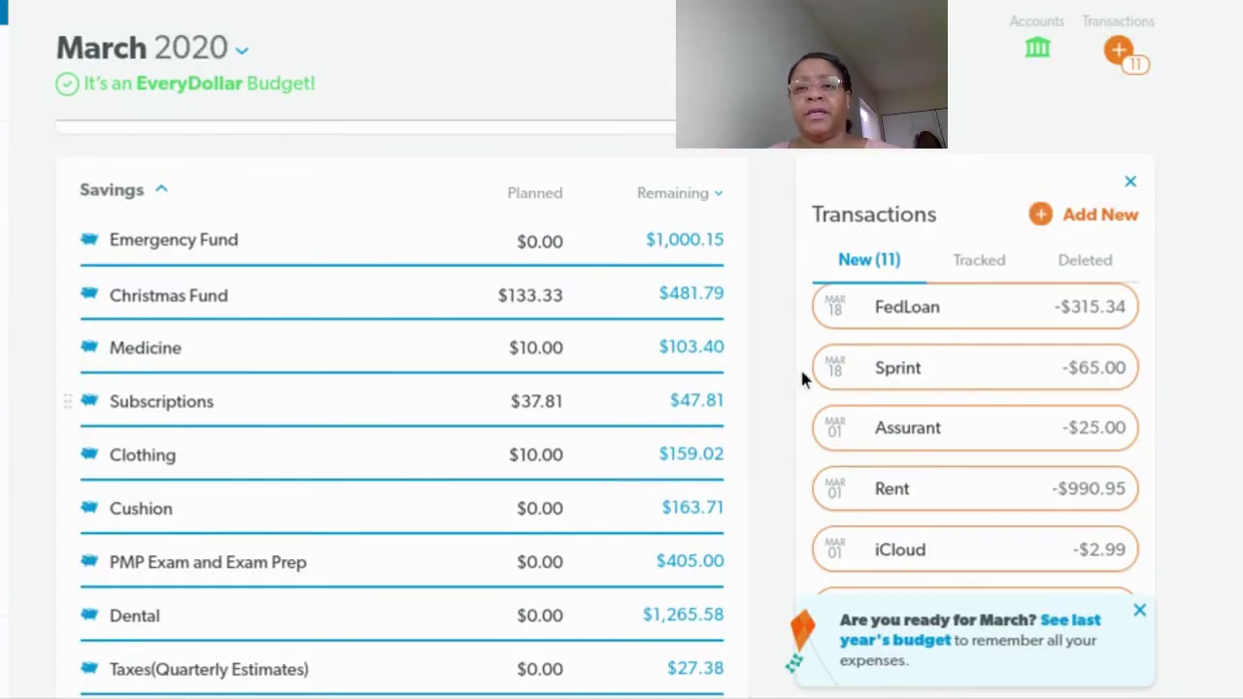
Step: Add a new expense transaction of 275.00 for MLGW dated 03/18/20, without a budget item
click(1059, 216)
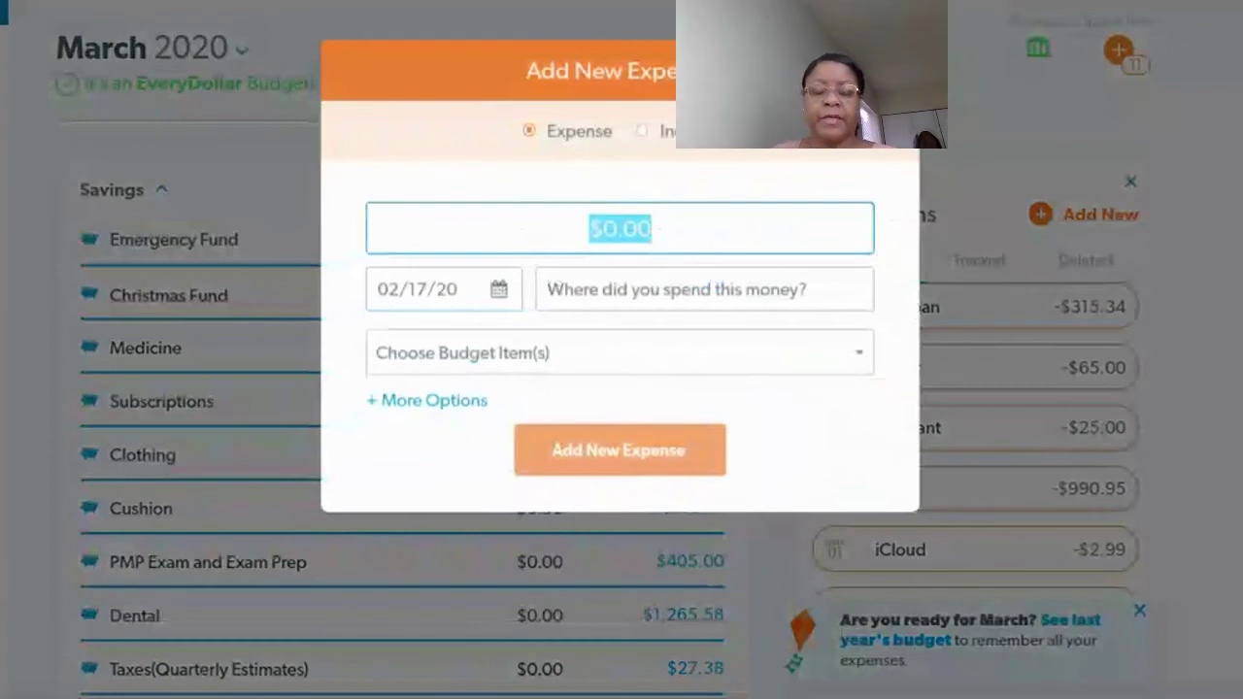
text(27)
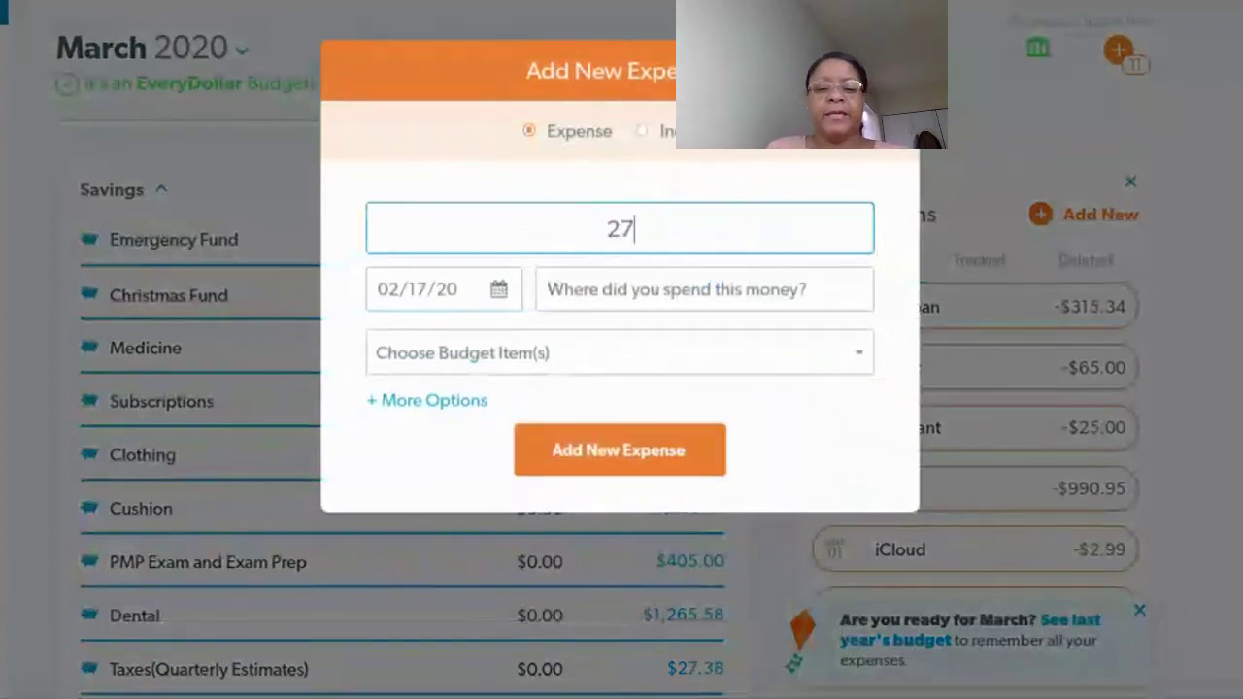
text(5.00)
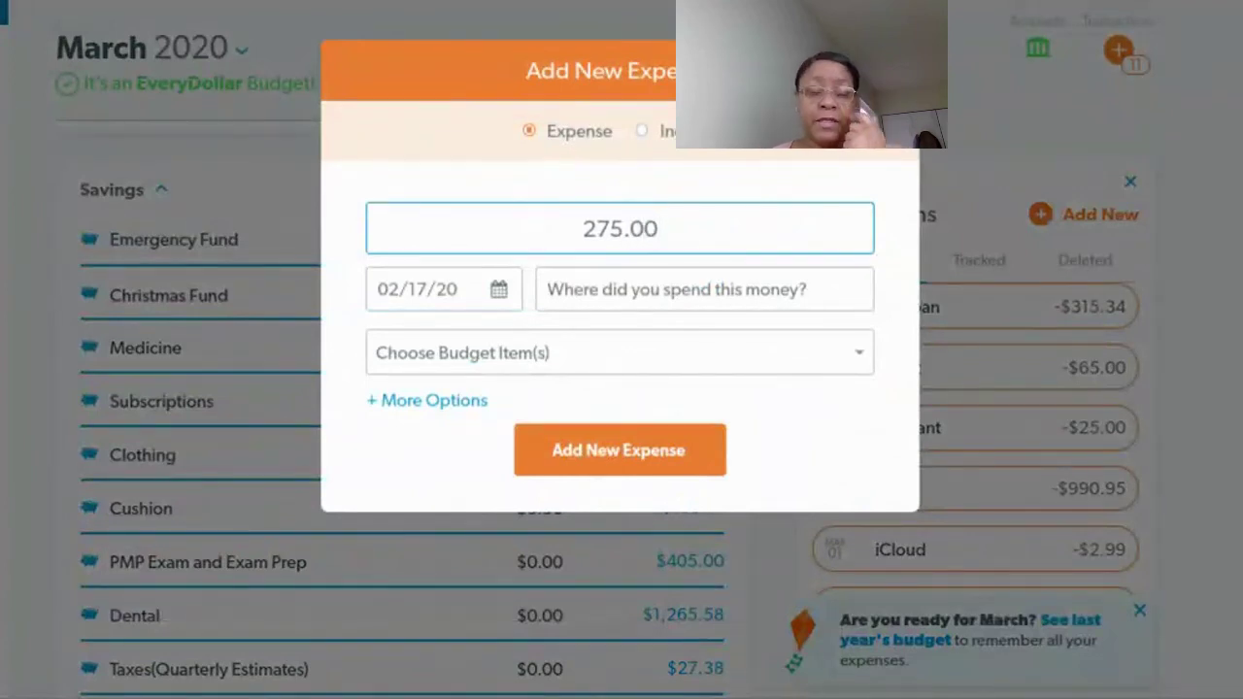
click(512, 295)
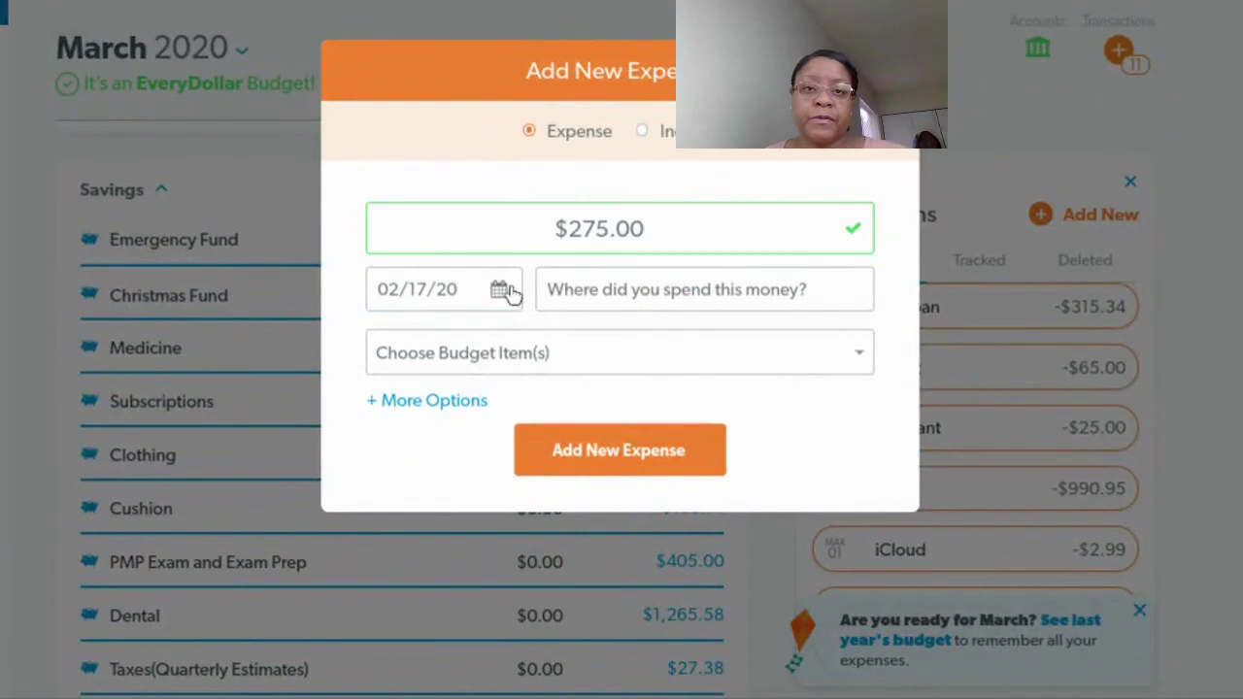
click(501, 291)
click(662, 352)
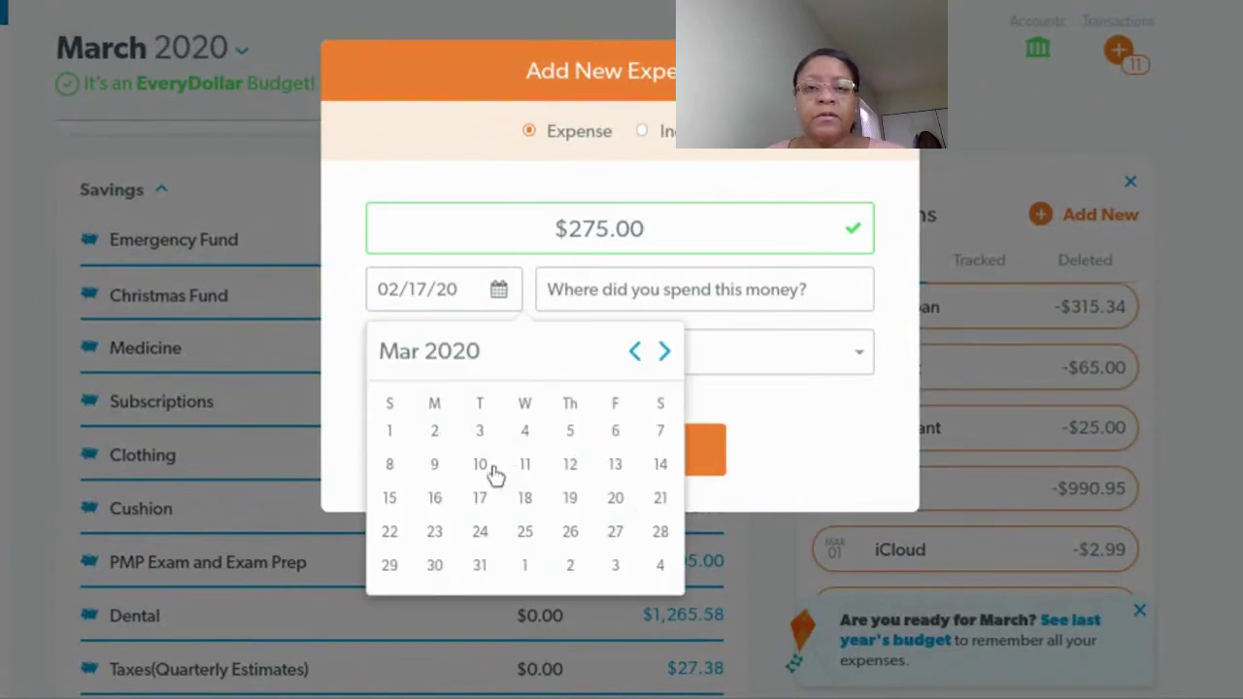
click(525, 499)
click(598, 299)
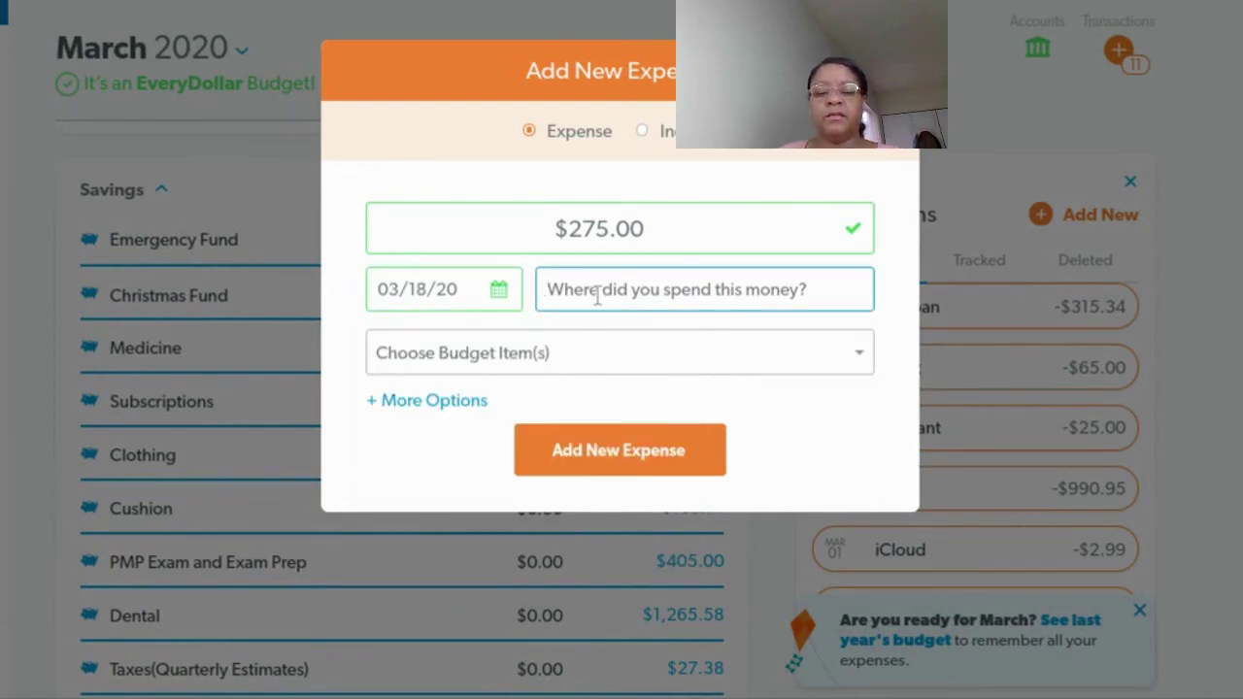
text(MLGW)
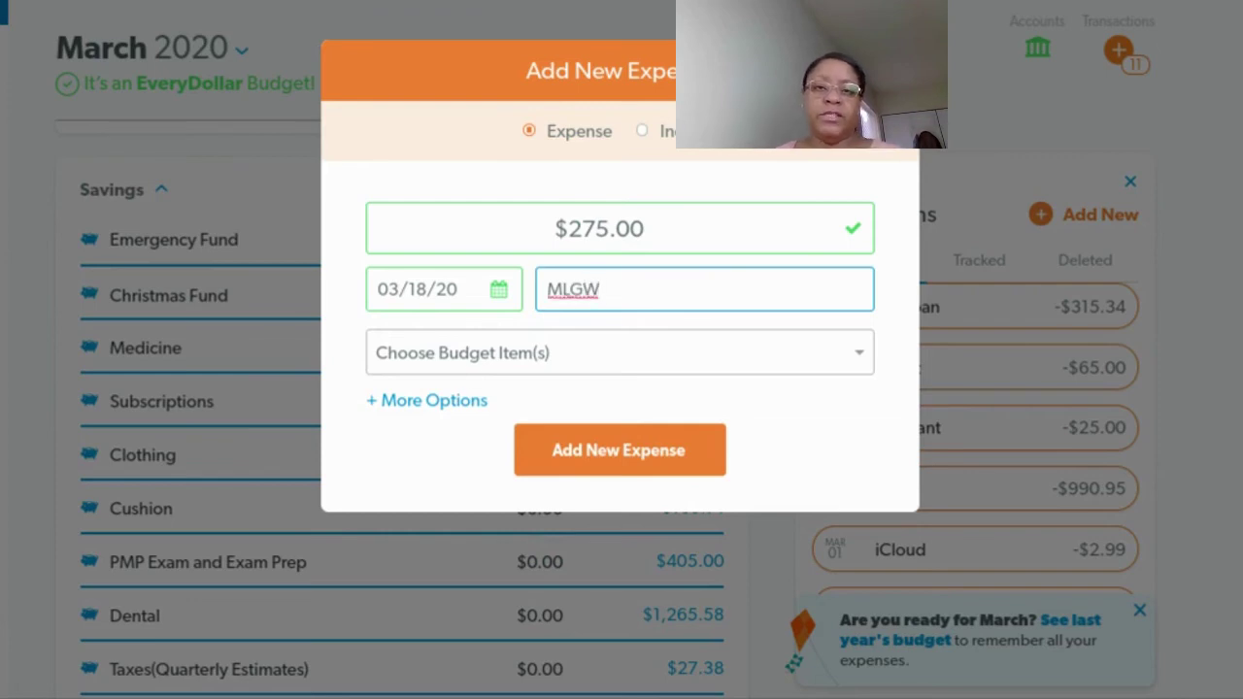
click(595, 466)
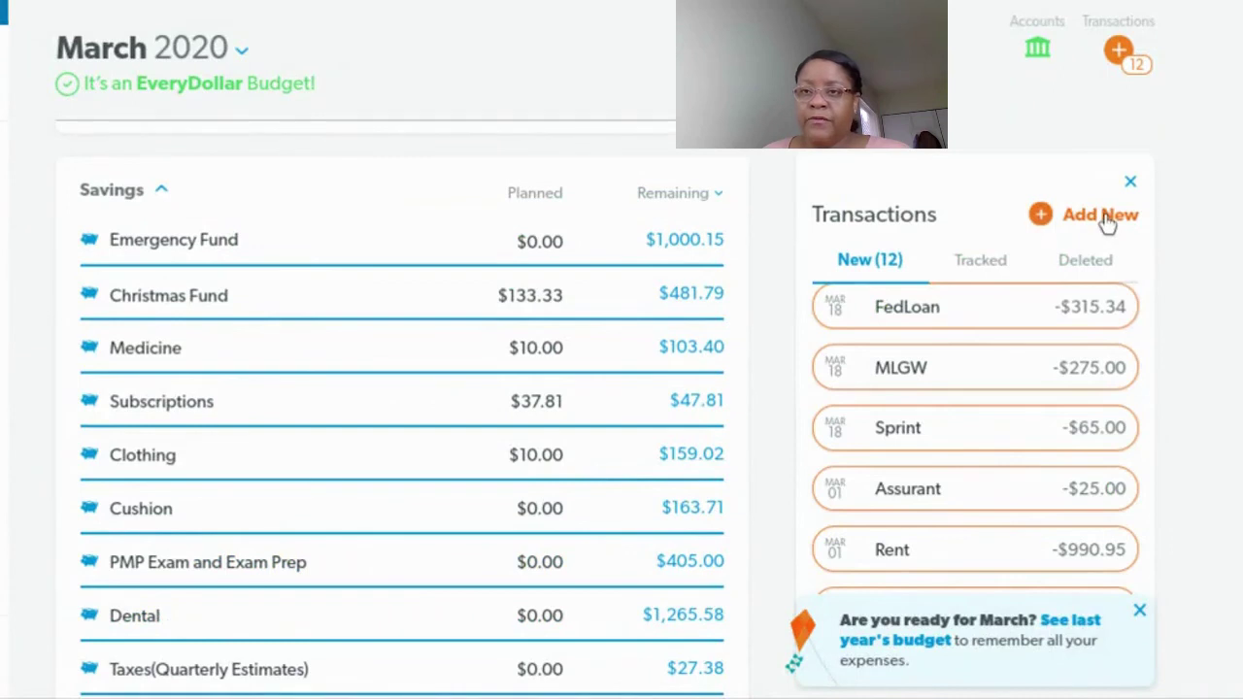
Step: Add a new expense transaction of 100.00 dated 03/28/20, leaving the merchant and budget item empty
click(1102, 215)
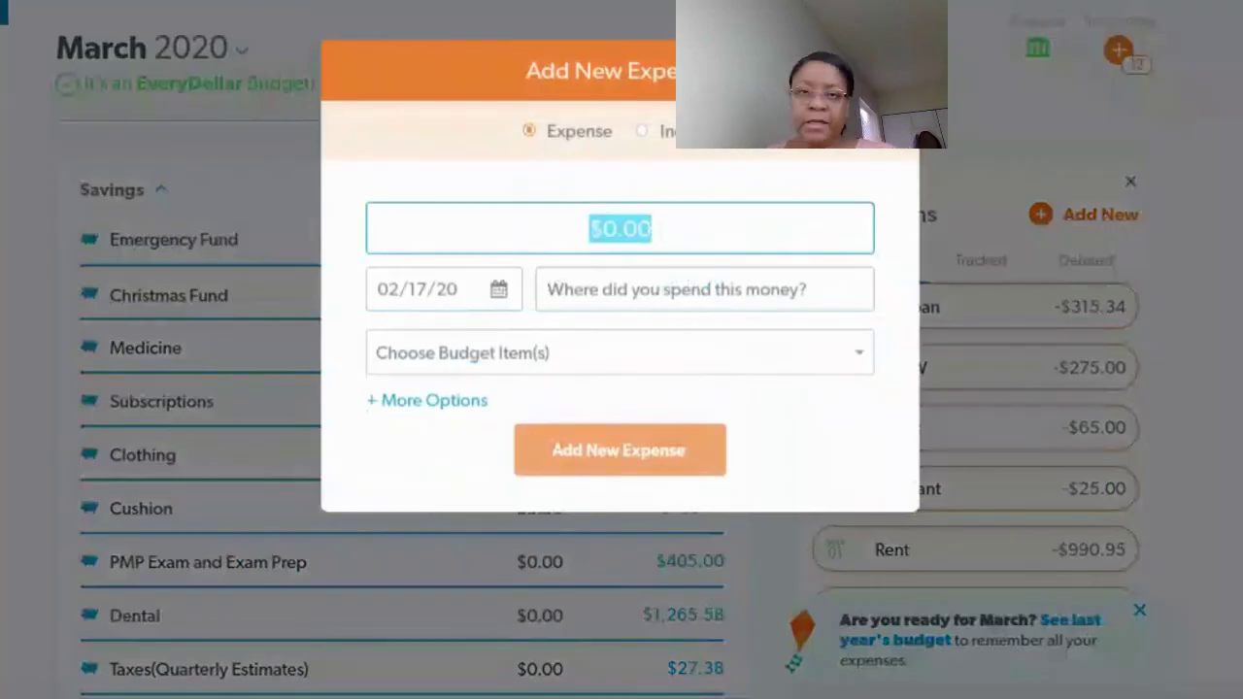
text(1)
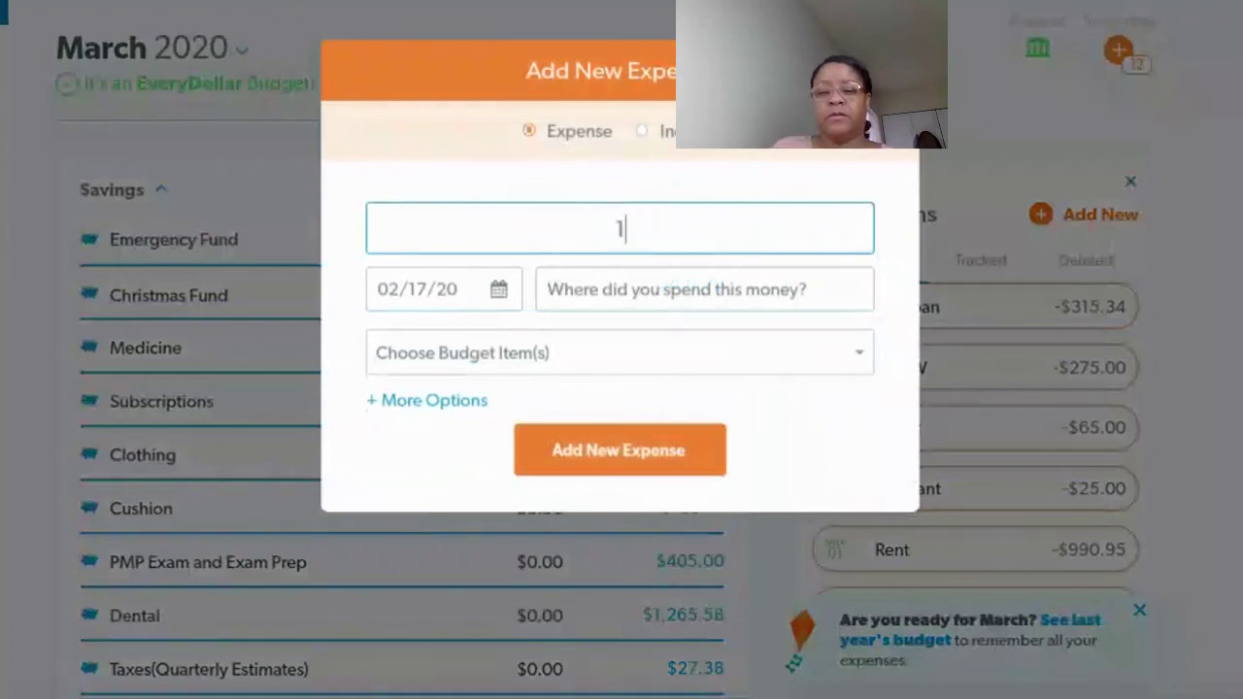
text(00.00)
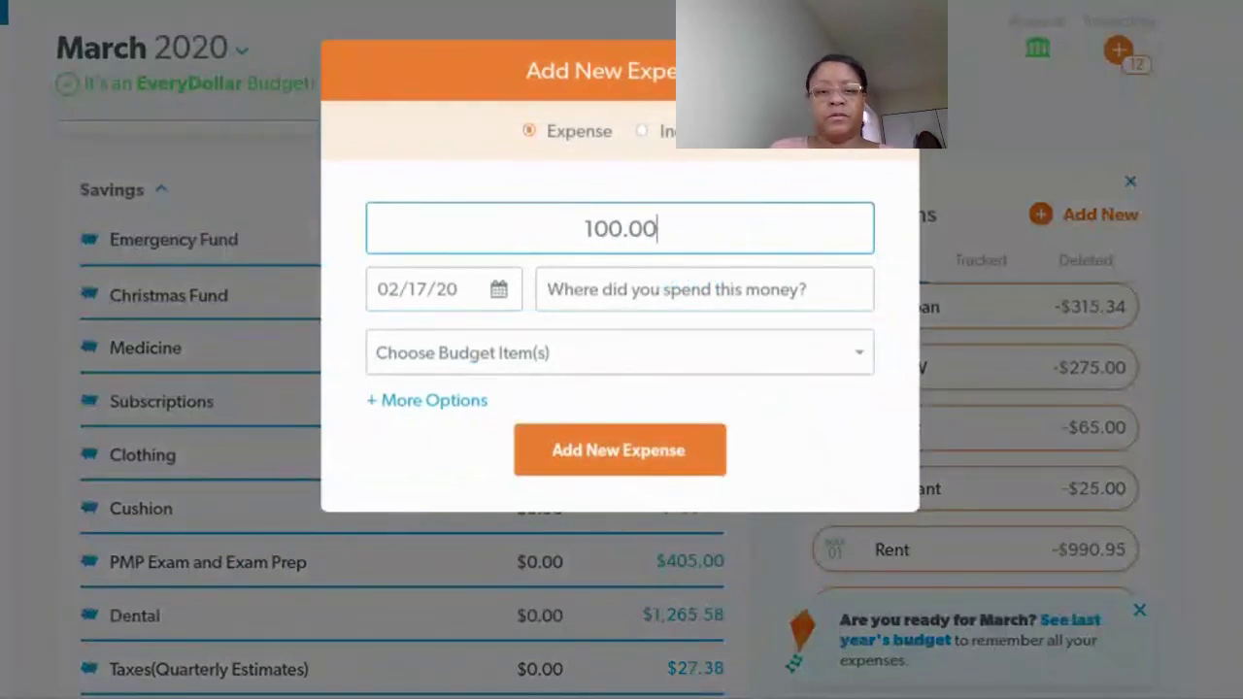
click(498, 289)
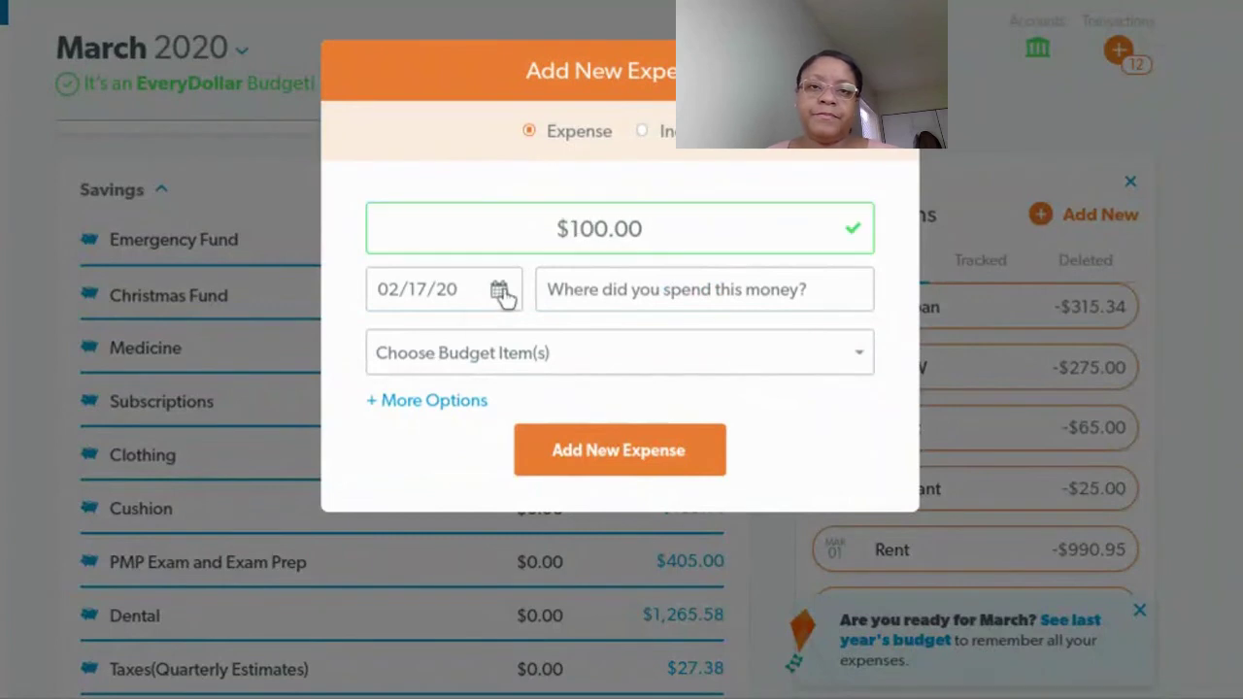
click(665, 354)
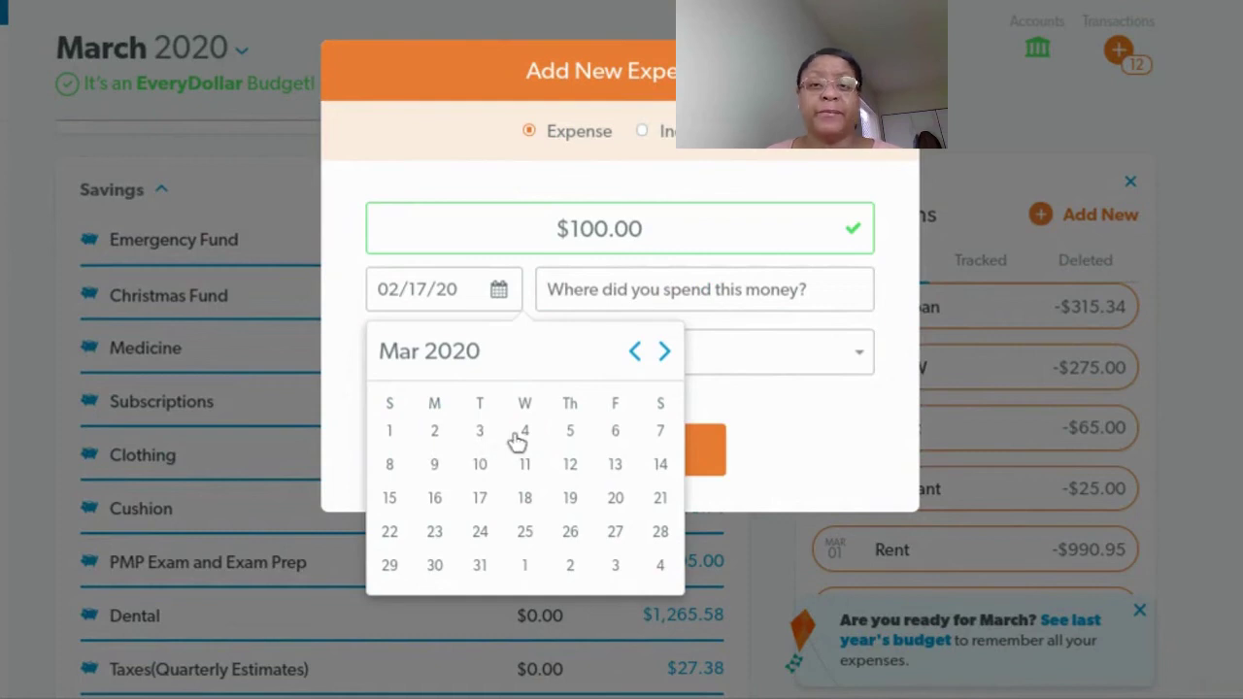
click(659, 534)
click(622, 468)
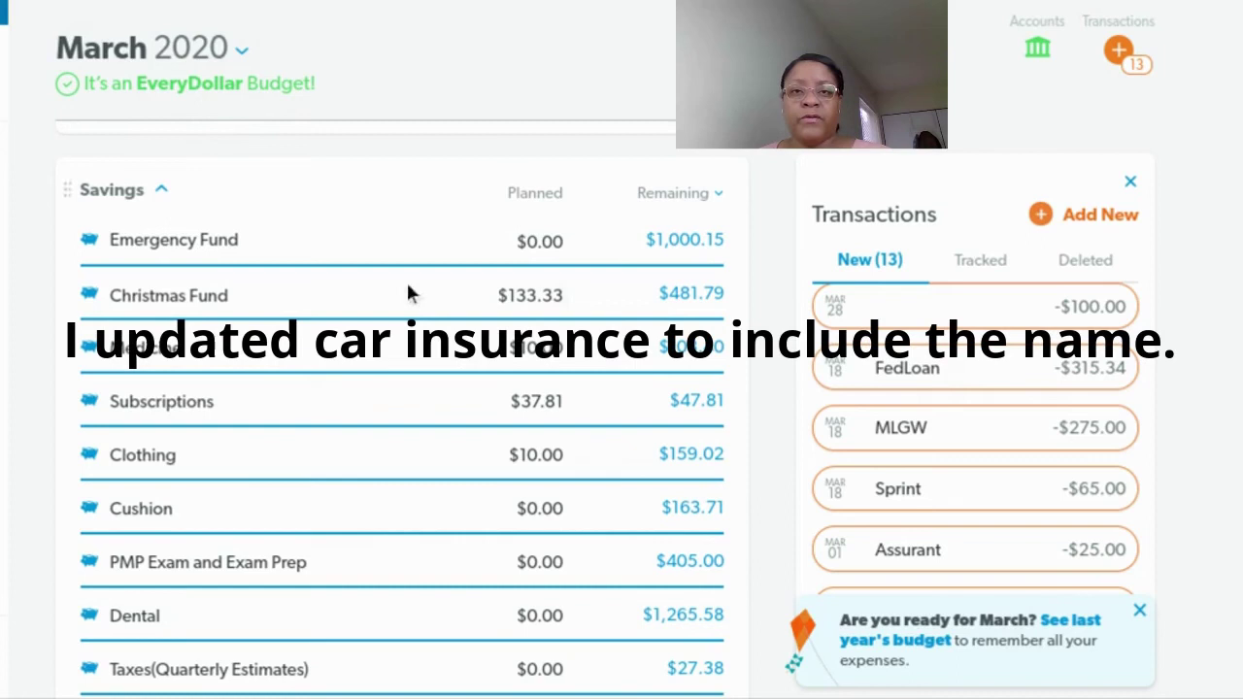
scroll(1029, 291, down, 1)
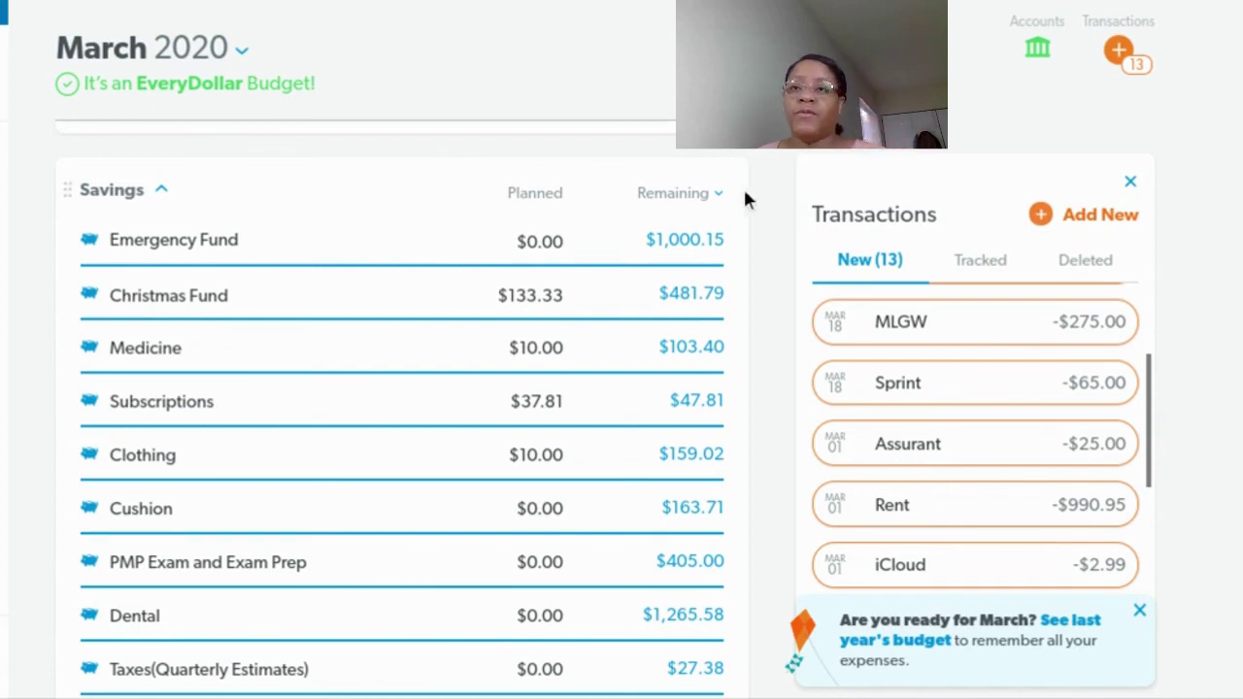
Step: Review the untracked new transactions for March and February
scroll(942, 427, down, 3)
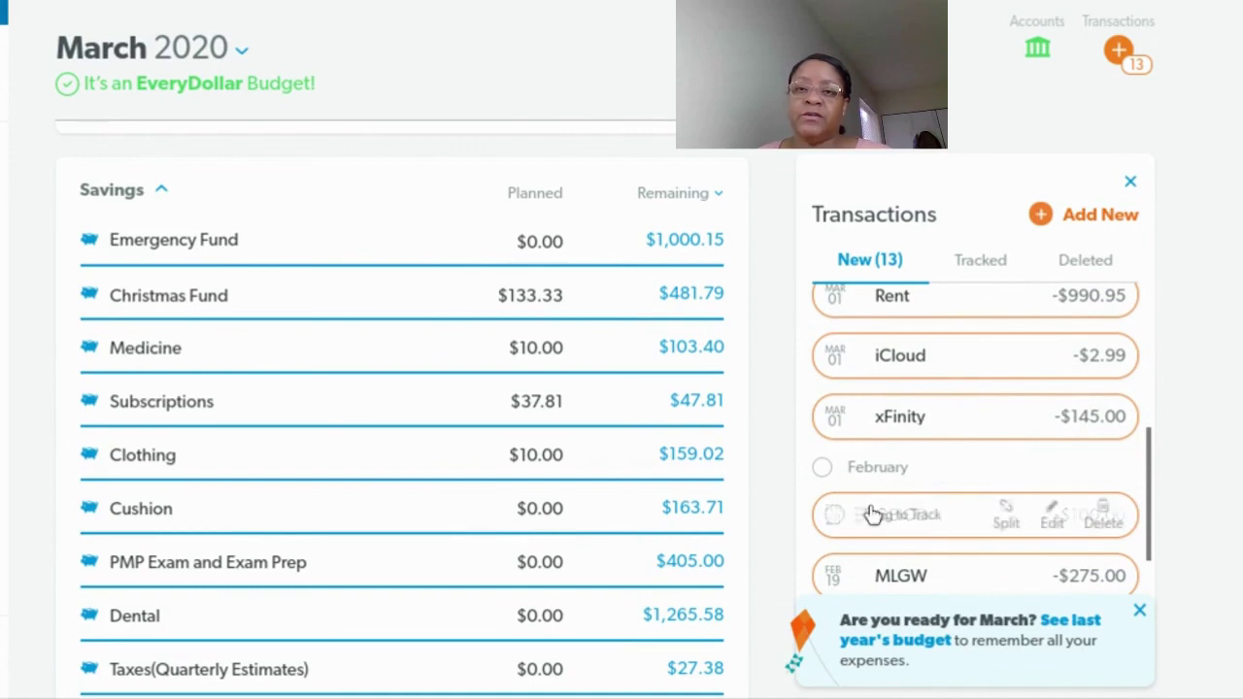
scroll(872, 514, down, 3)
scroll(863, 516, up, 10)
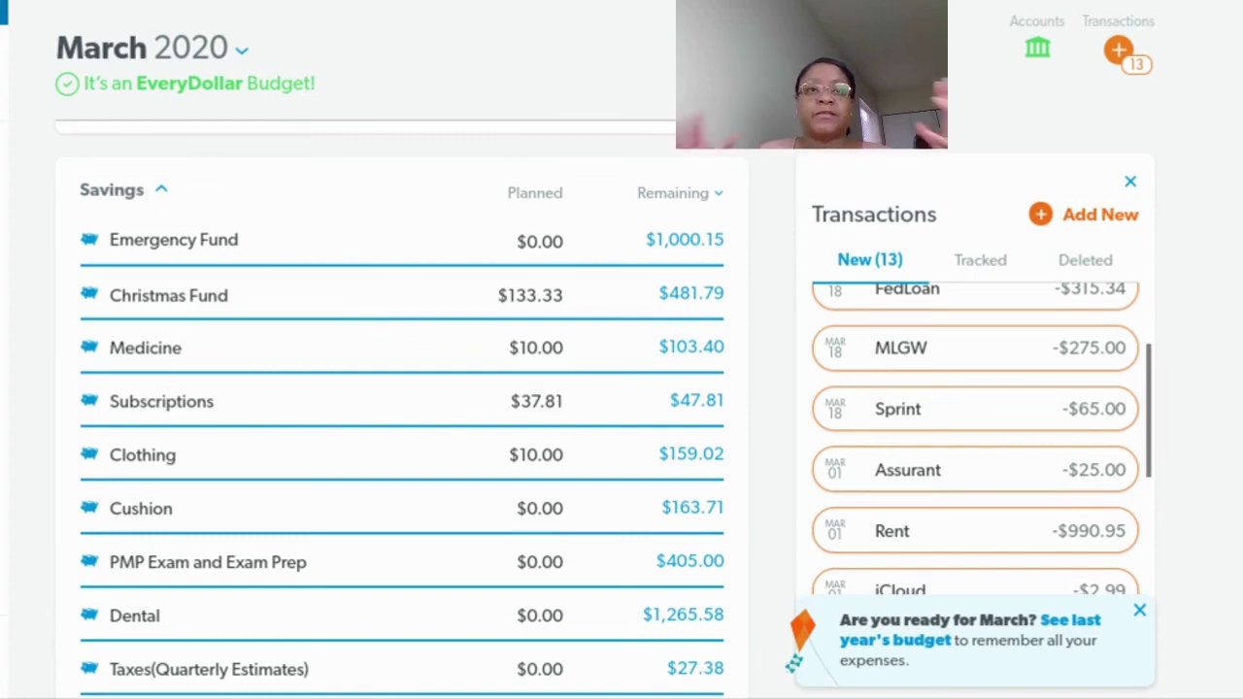
Step: Close the transactions list and check the planned Debt share in the March budget's income chart
scroll(974, 269, up, 3)
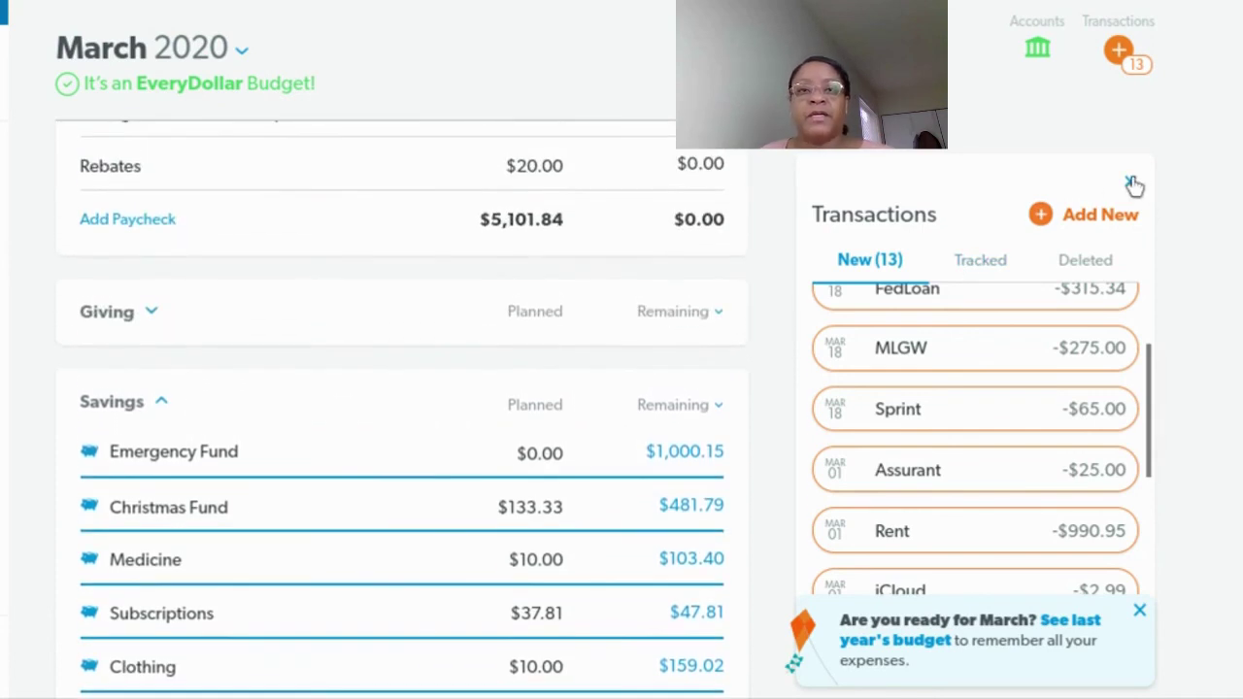
click(1130, 182)
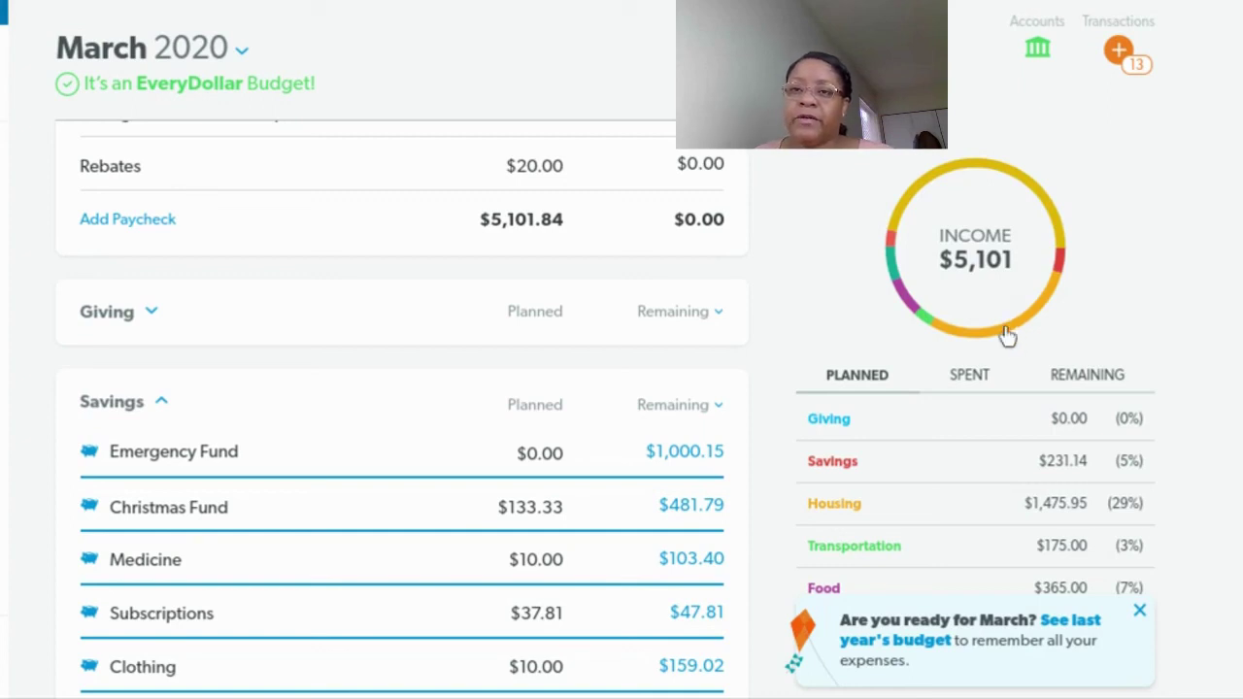
mouse_move(1006, 330)
mouse_move(985, 176)
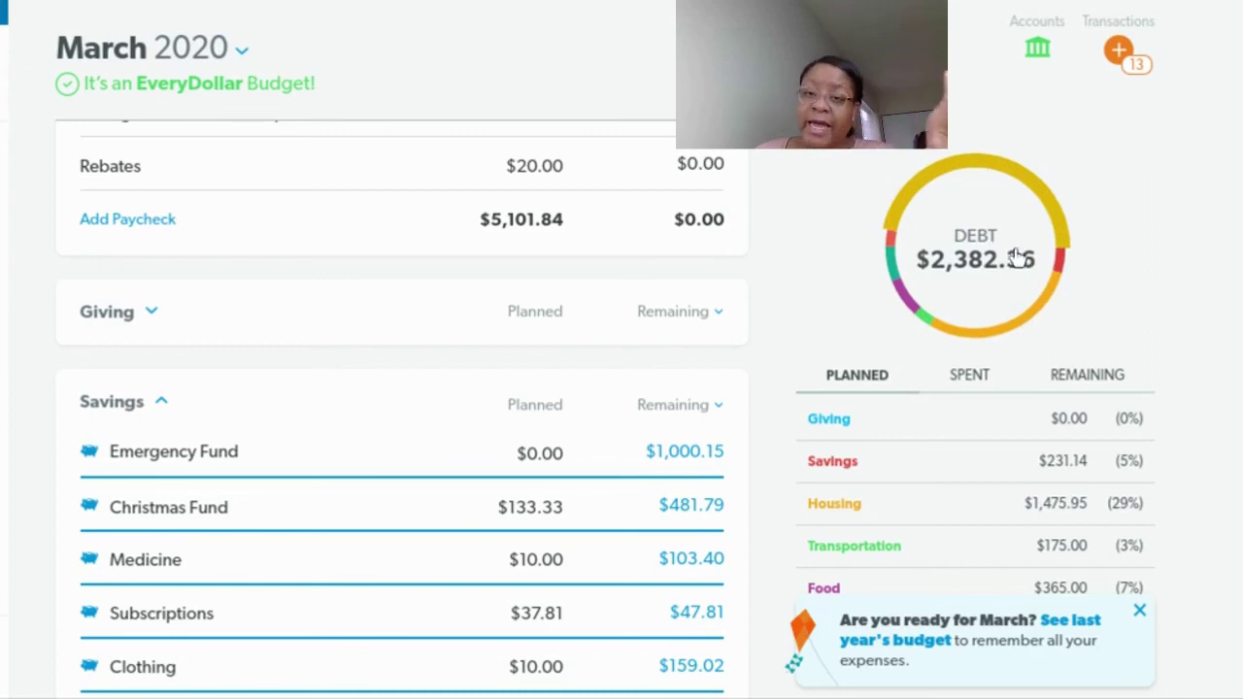
scroll(785, 341, up, 3)
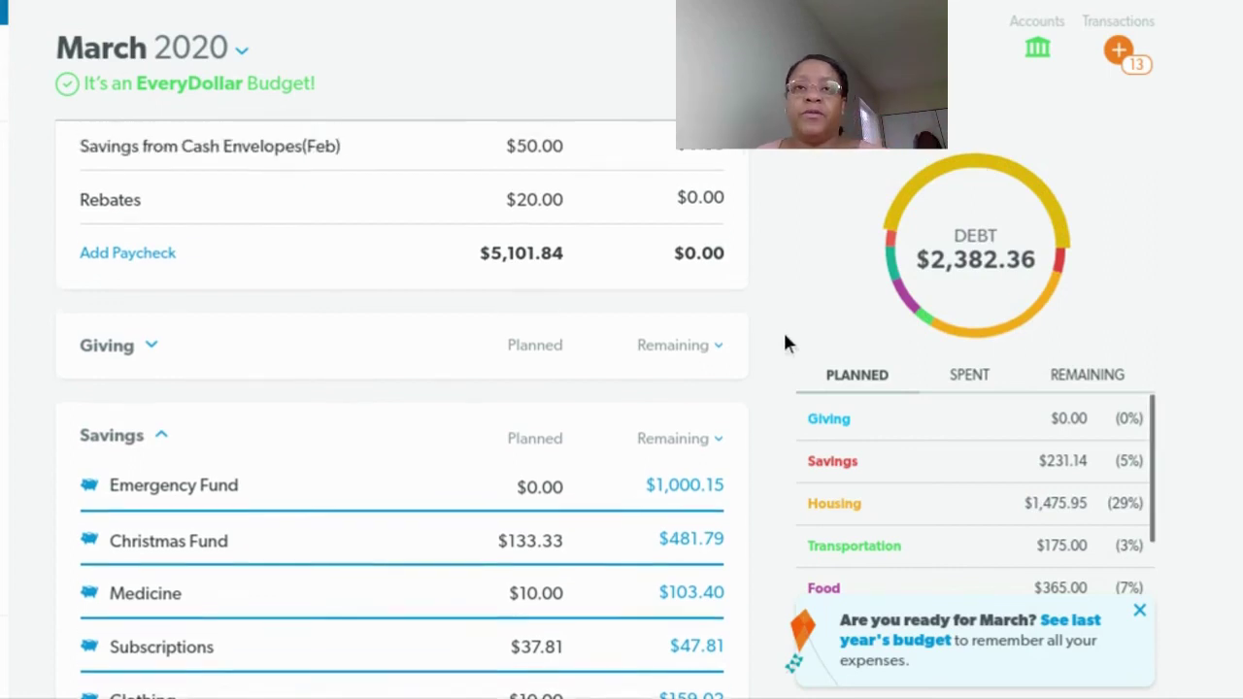